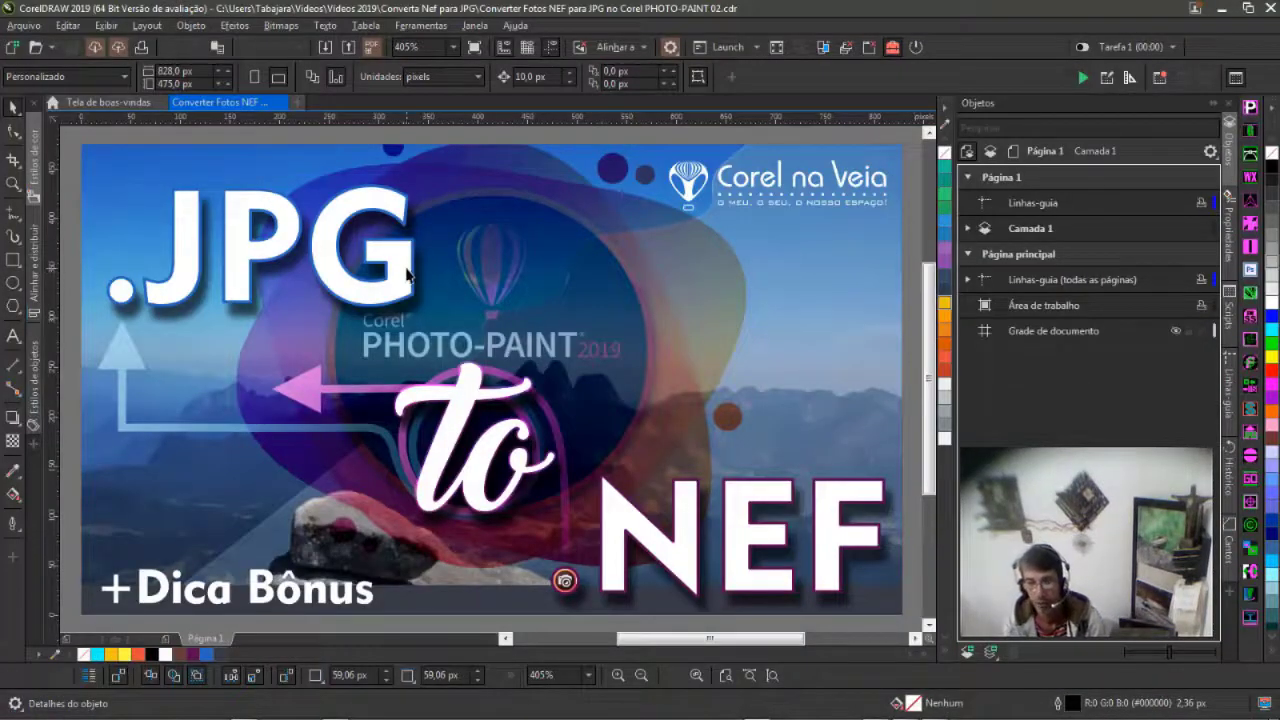
- Launch Corel PHOTO-PAINT 2019 from CorelDRAW's Launch dropdown
left_click(748, 48)
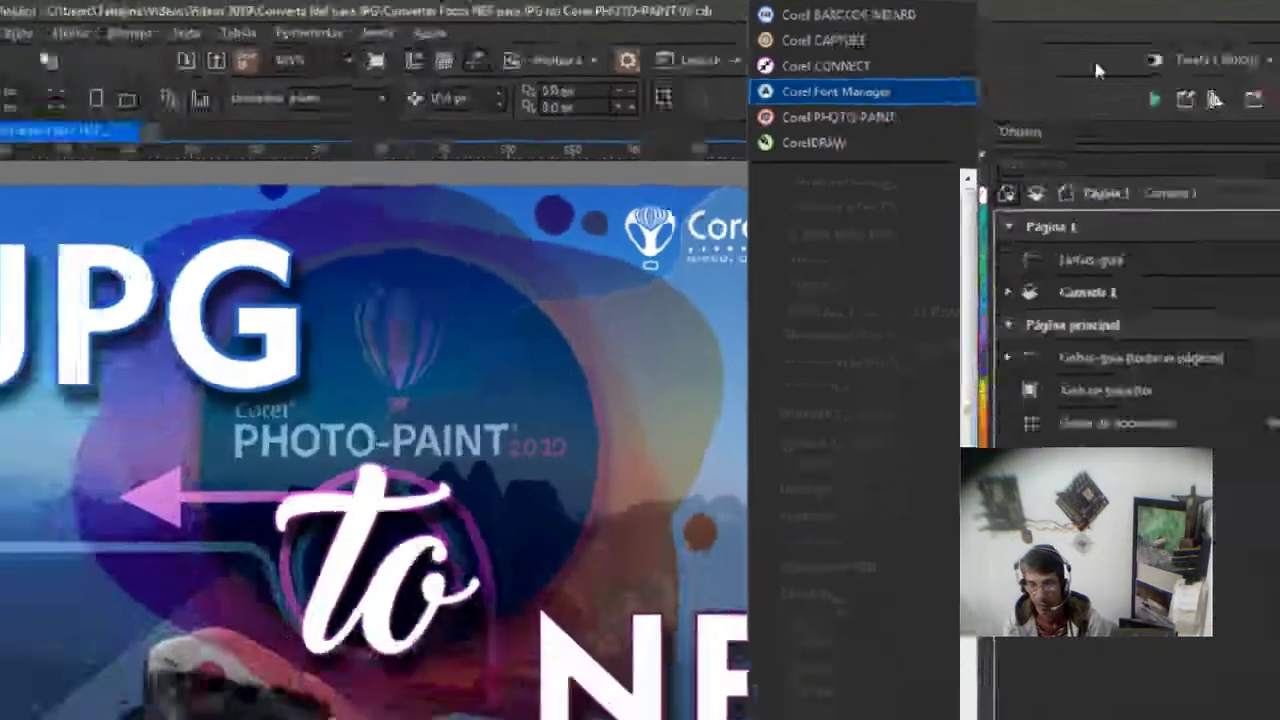
left_click(925, 345)
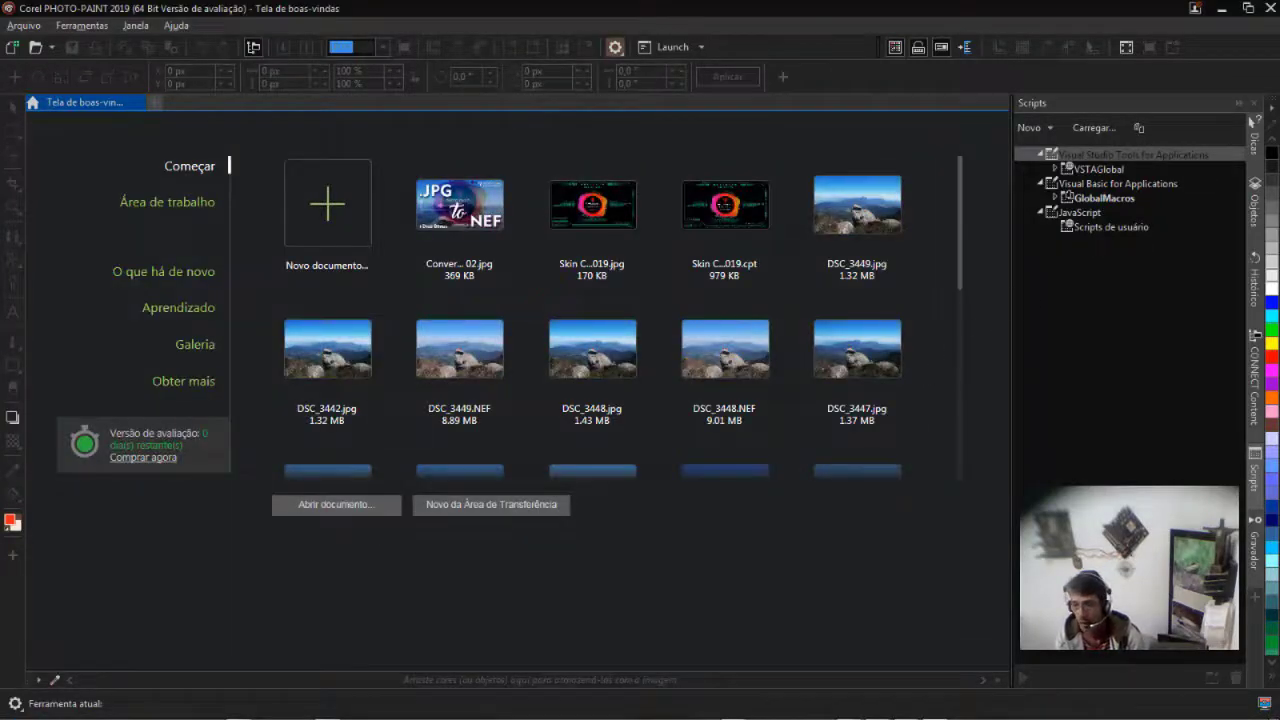
- Minimize PHOTO-PAINT and open the NEF folder in Windows Explorer
left_click(1217, 10)
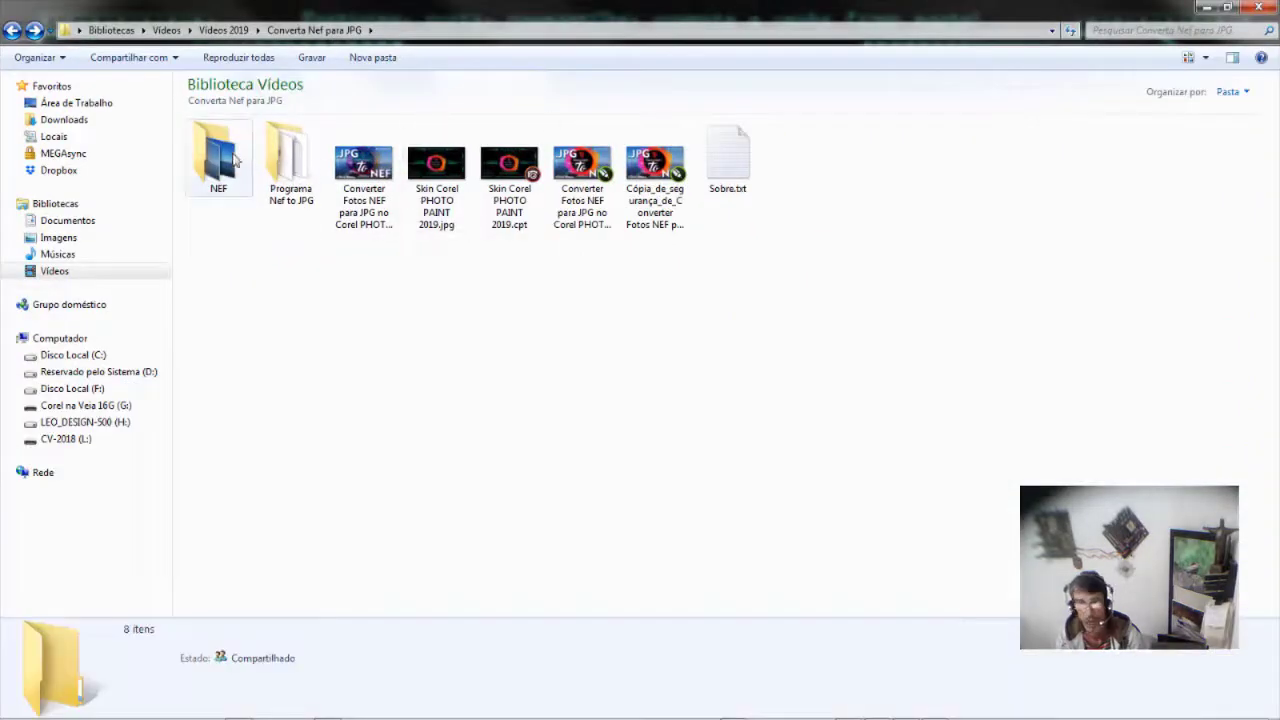
left_click(224, 158)
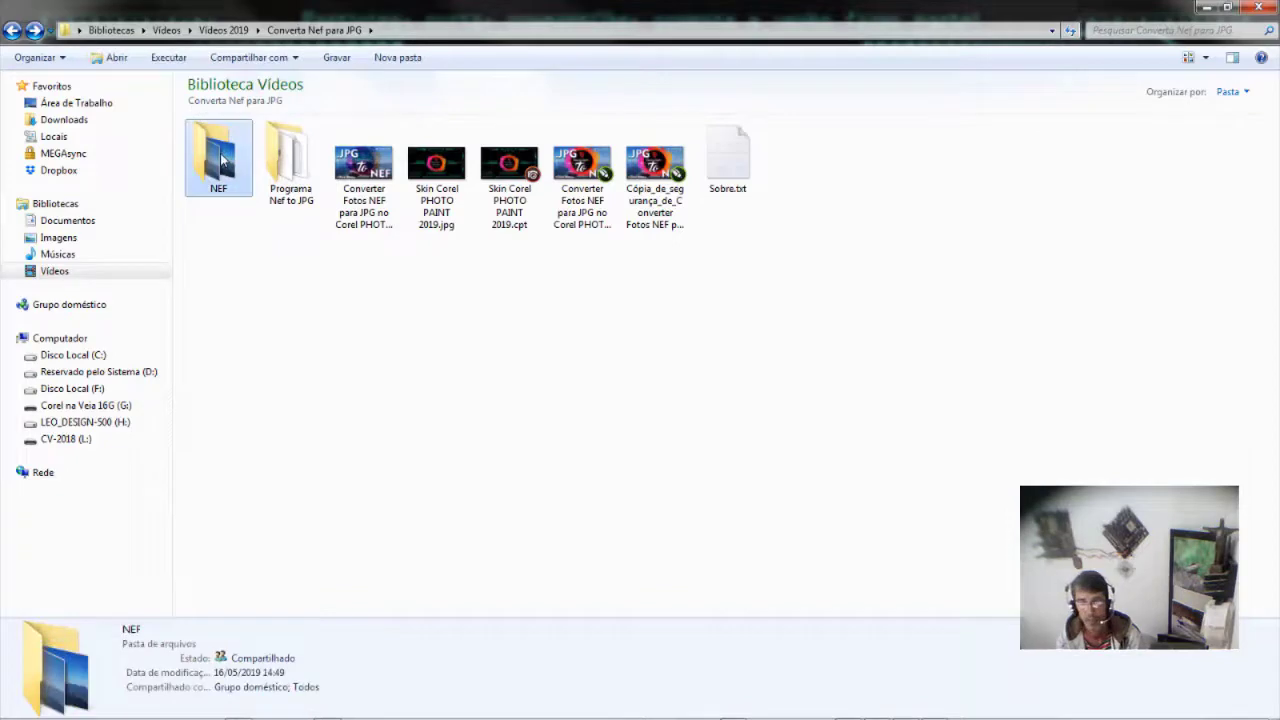
double_click(224, 158)
- Inspect DSC_3441.NEF's Geral and Segurança properties (7,64 MB NEF image), then close them
left_click(452, 162)
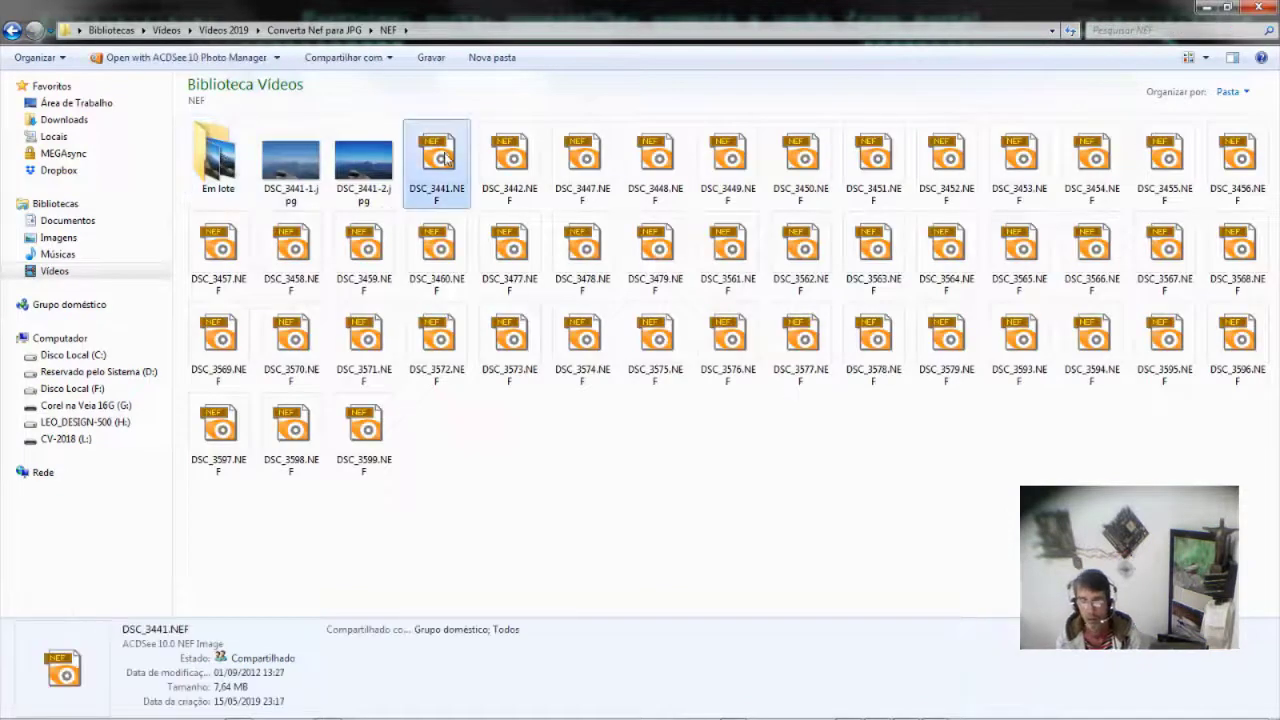
right_click(441, 151)
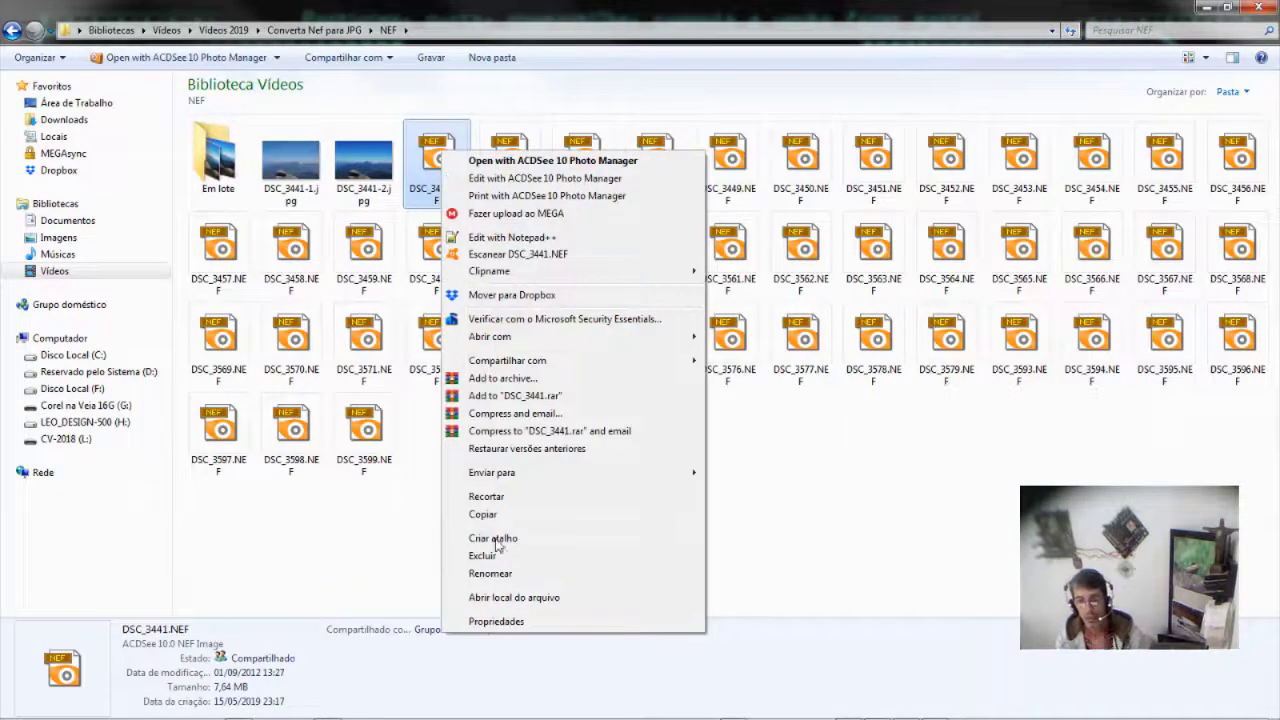
left_click(544, 626)
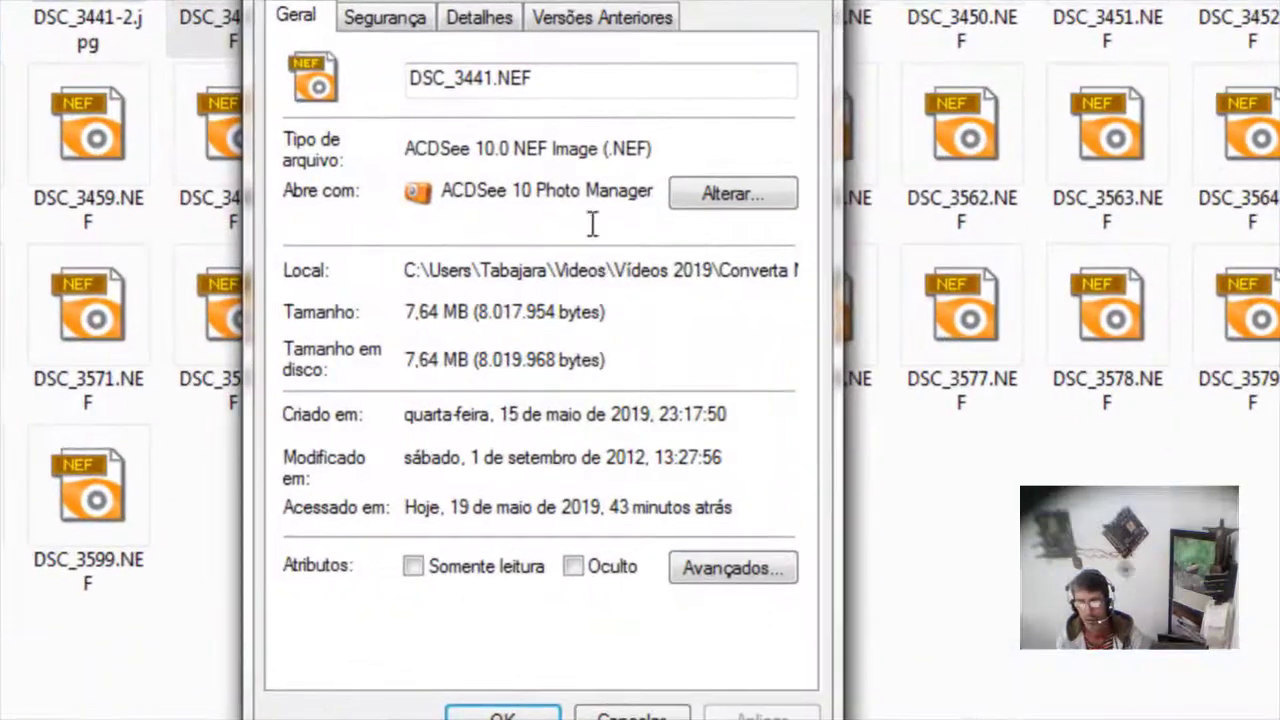
left_click_drag(590, 150, 671, 150)
double_click(594, 148)
left_click_drag(559, 82, 510, 70)
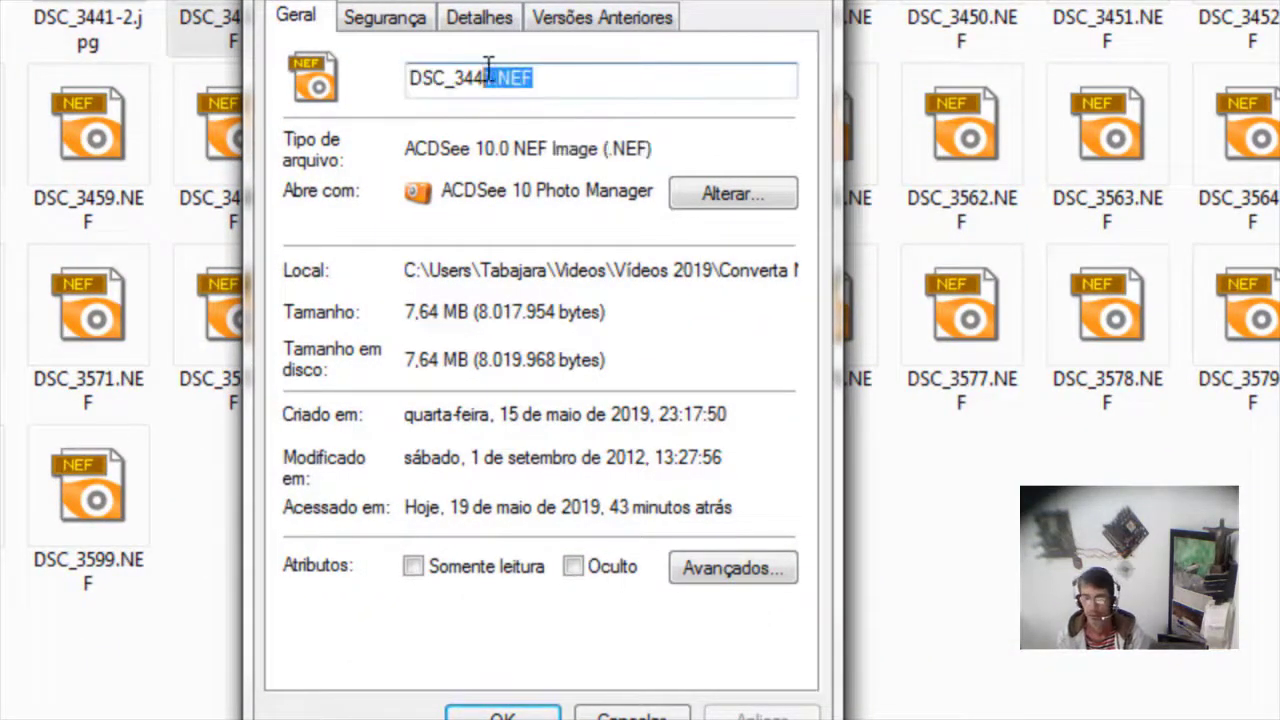
left_click(609, 86)
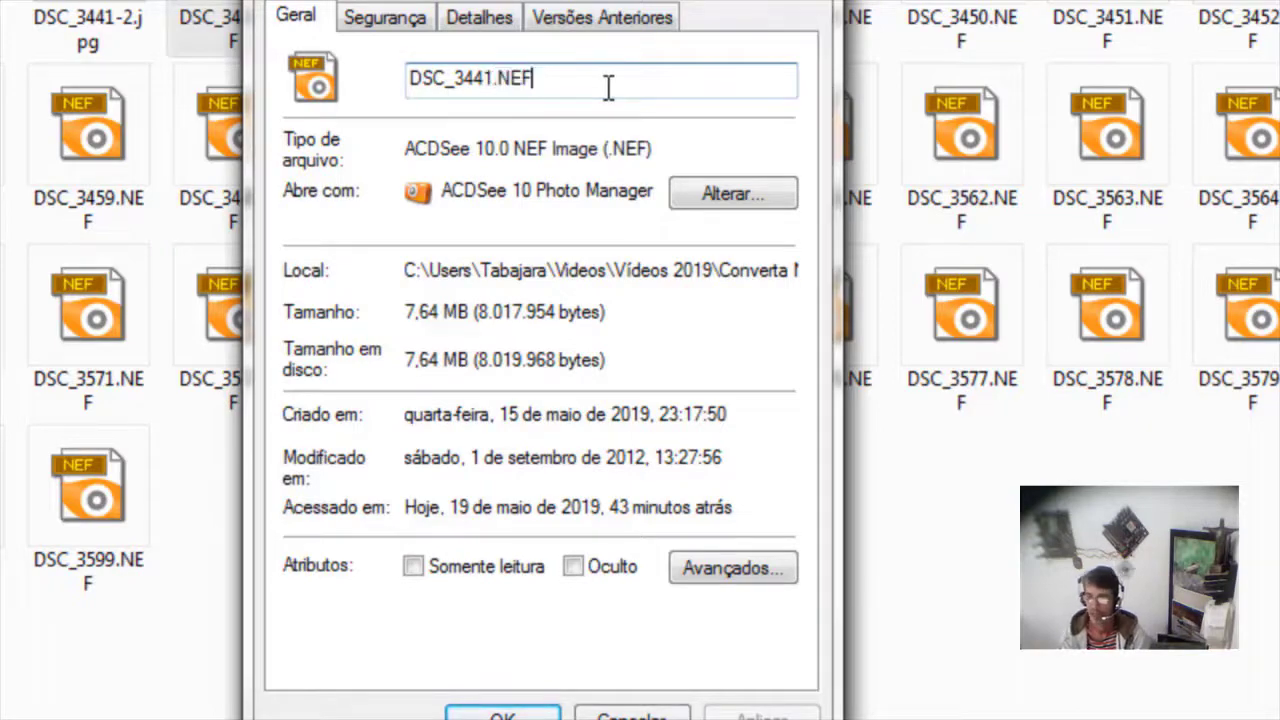
left_click(380, 20)
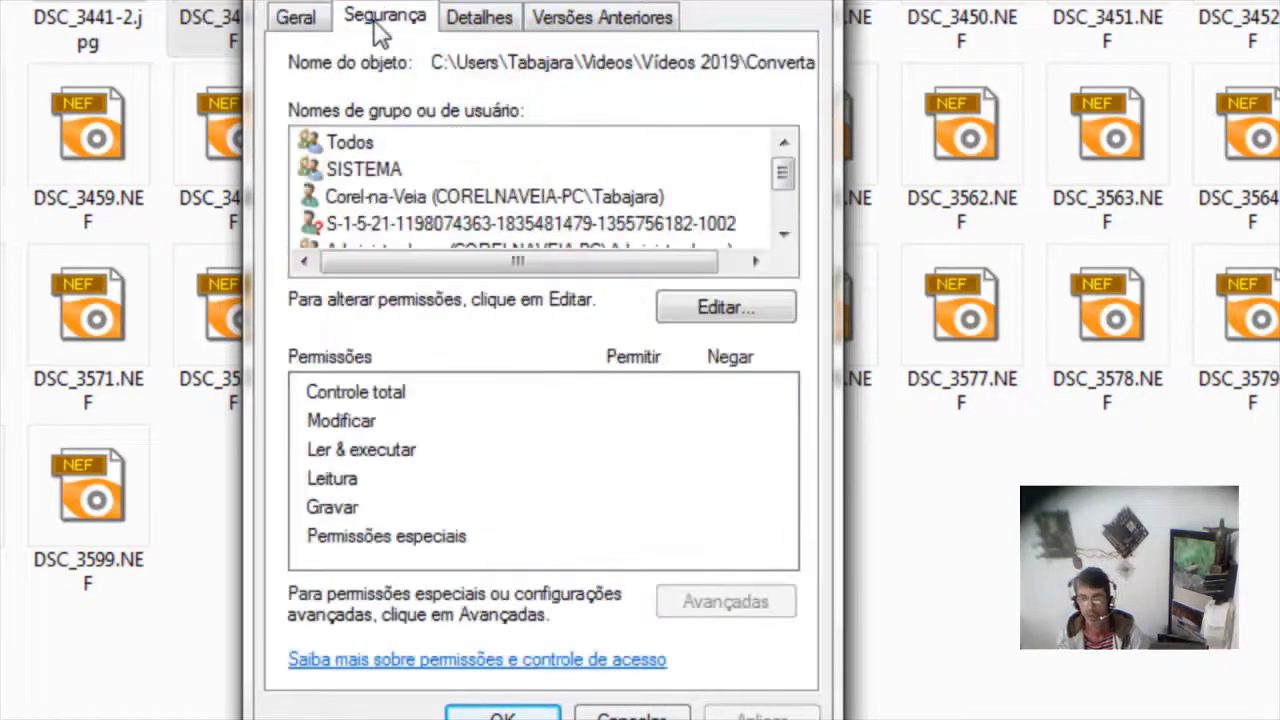
left_click(296, 17)
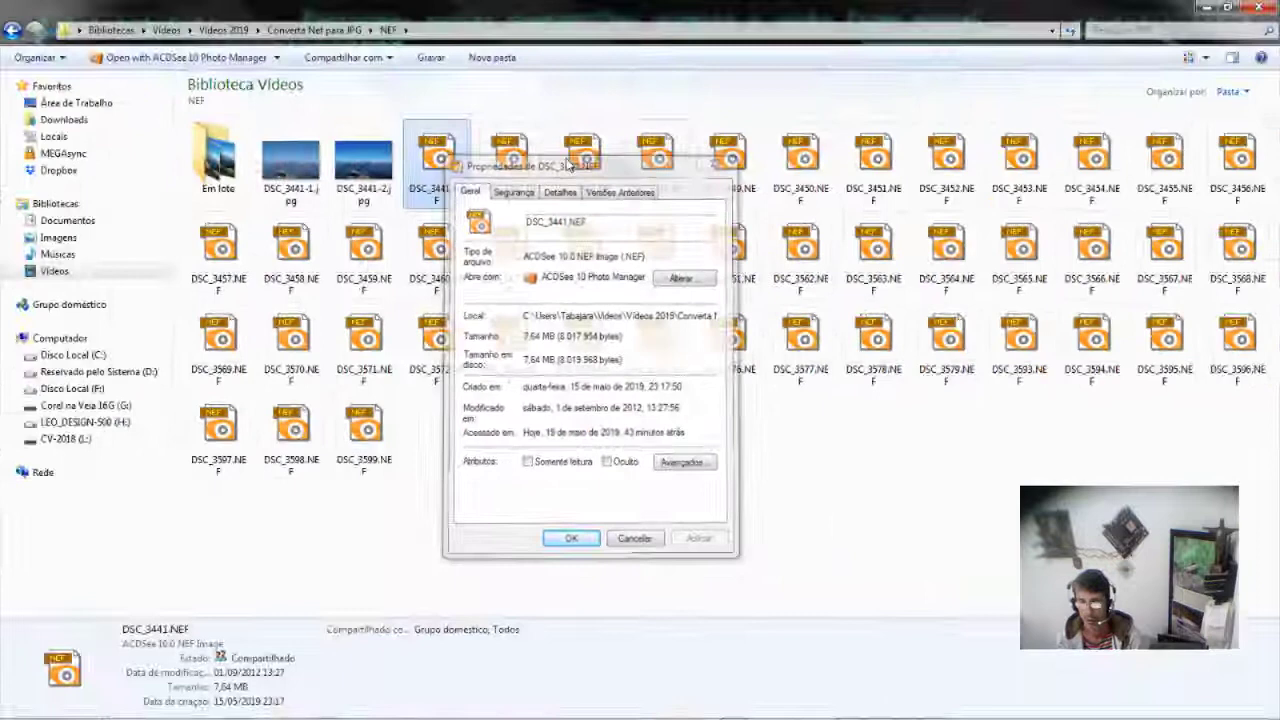
left_click(714, 153)
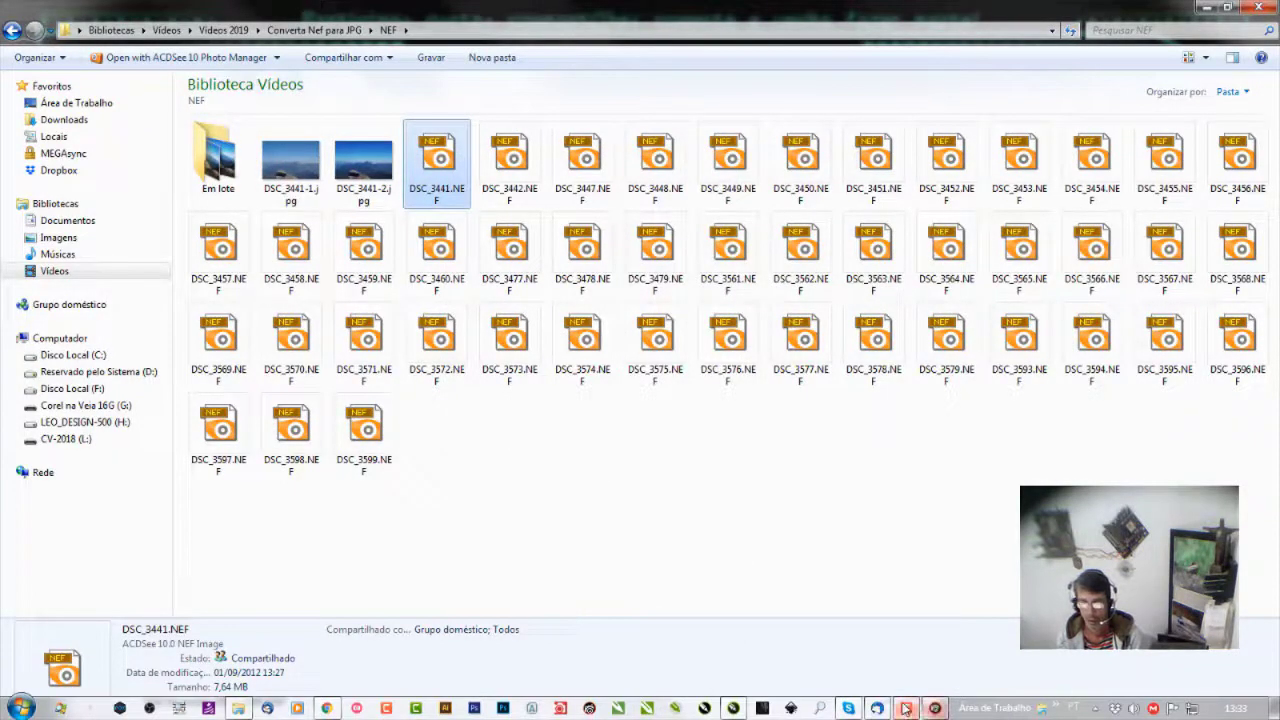
- Restore the NEF folder window and place it over PHOTO-PAINT's right side
left_click(900, 708)
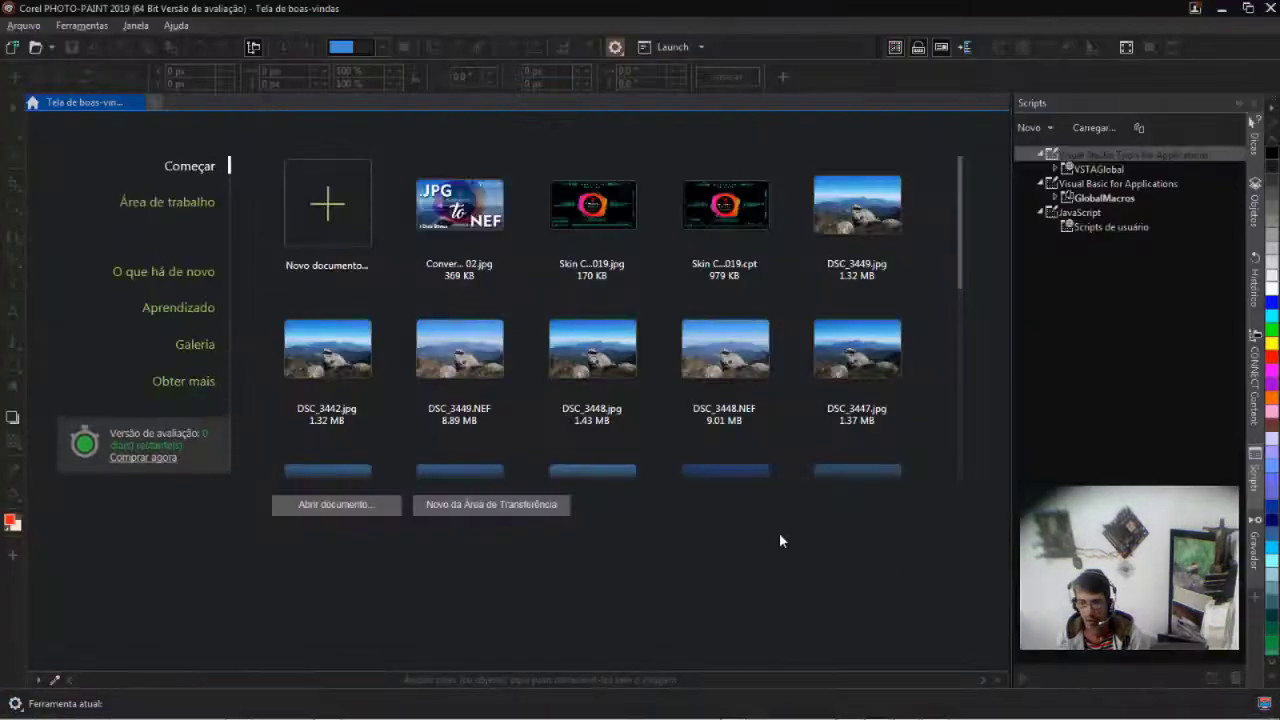
key("alt+Tab")
left_click(545, 343)
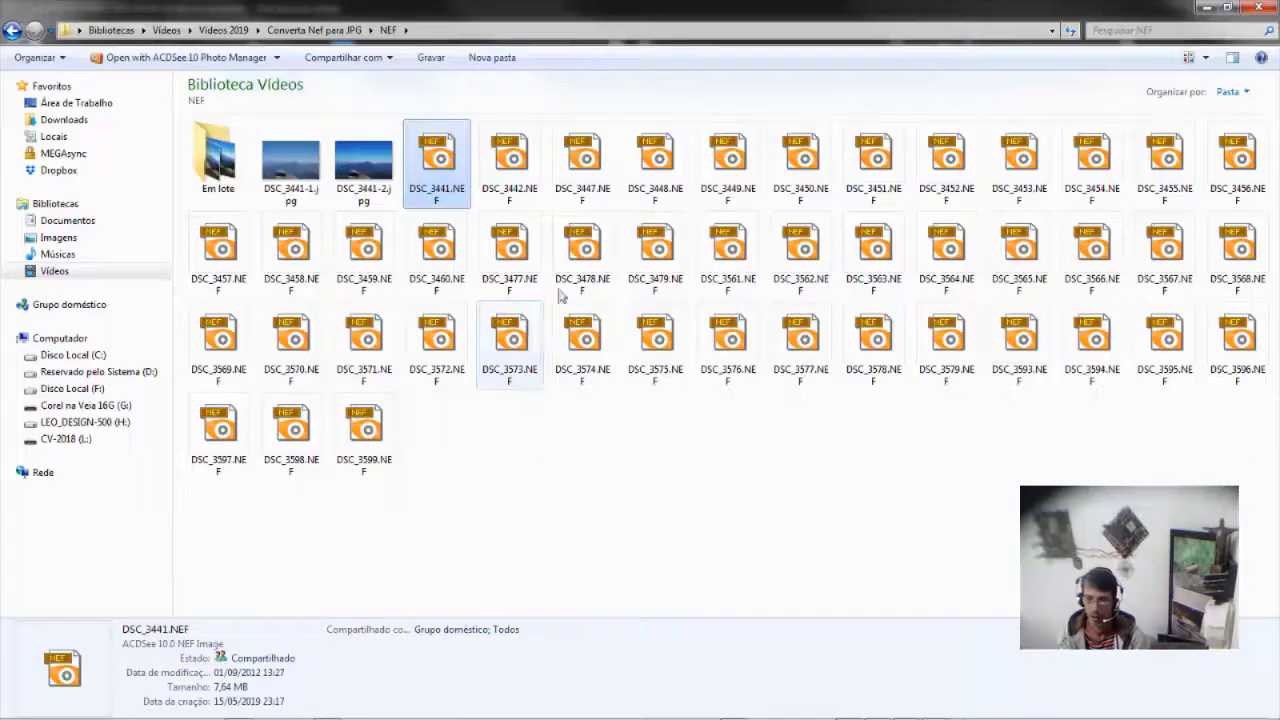
double_click(703, 15)
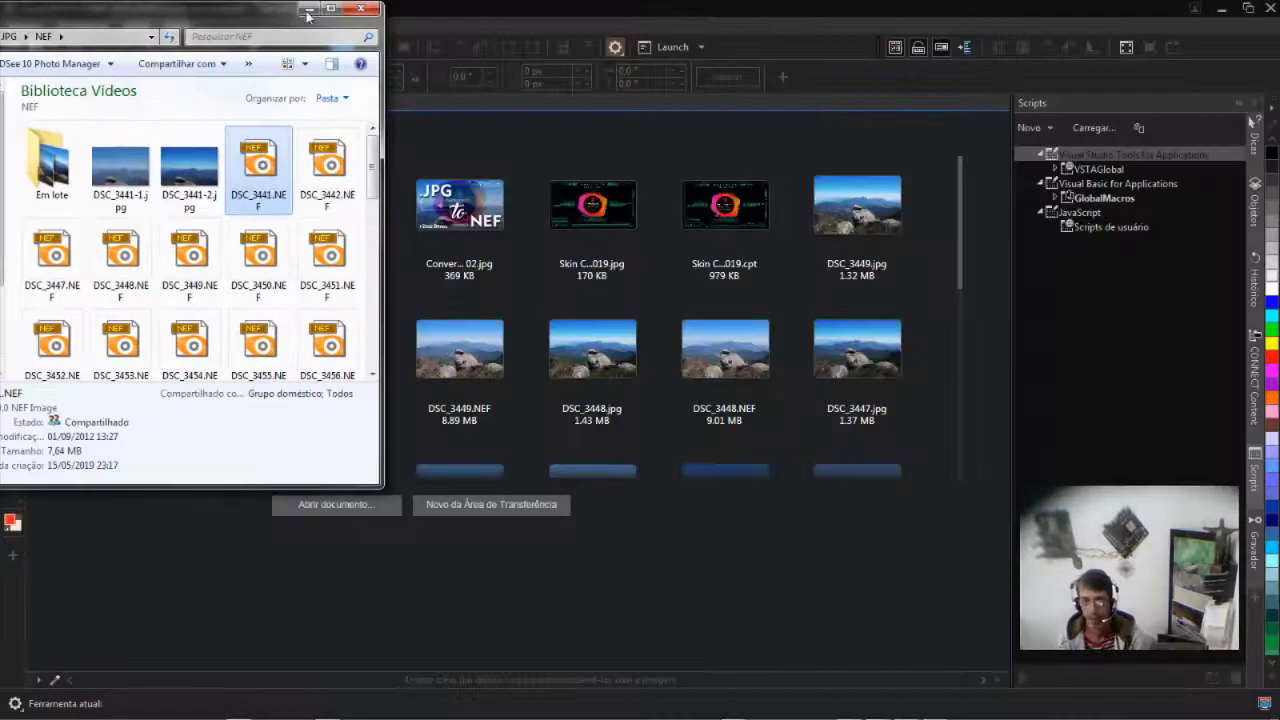
left_click_drag(243, 15, 942, 128)
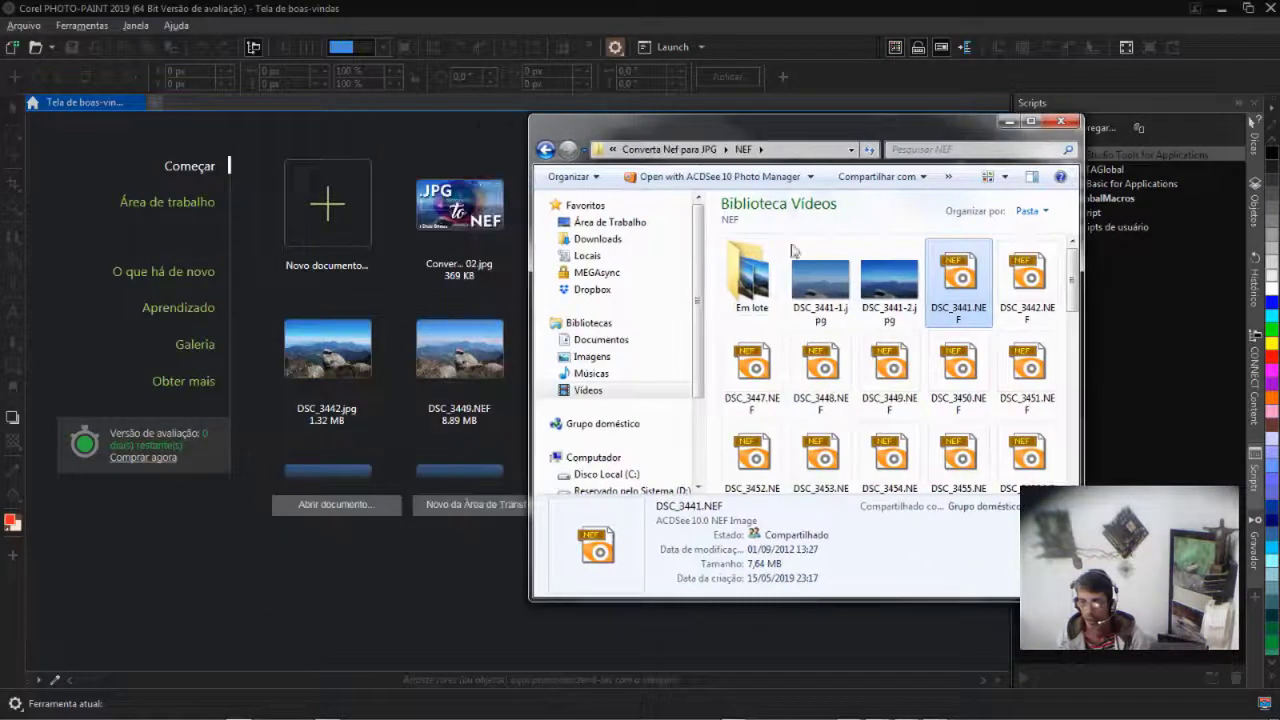
- Permanently delete the five JPGs in Em lote, return to NEF, and view DSC_3441-1.jpg
double_click(752, 275)
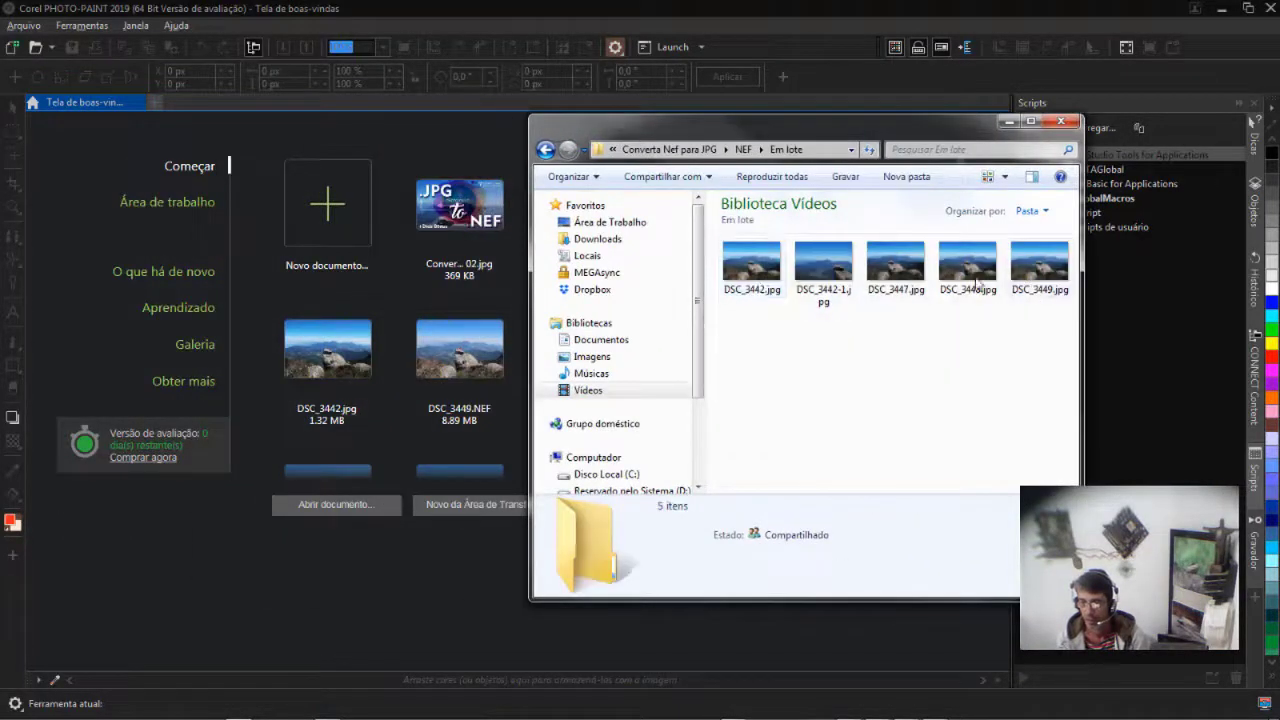
left_click(767, 271)
left_click(1038, 266, "shift")
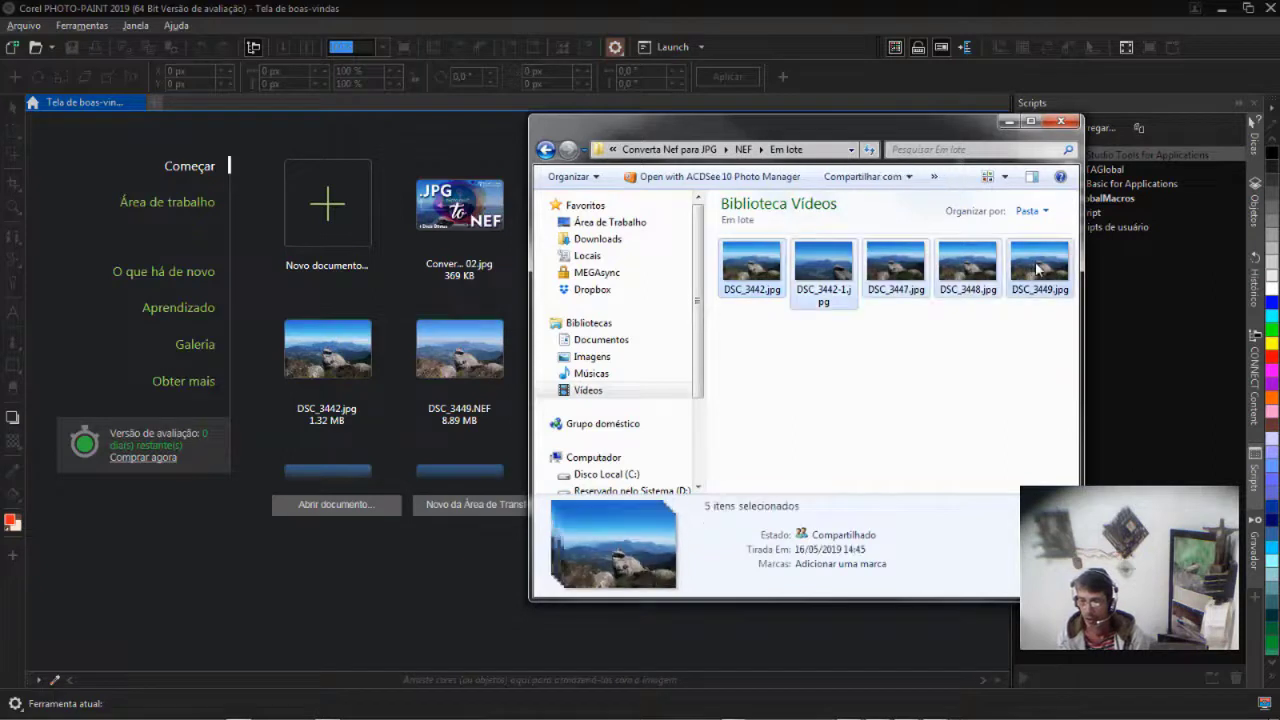
key("shift+Delete")
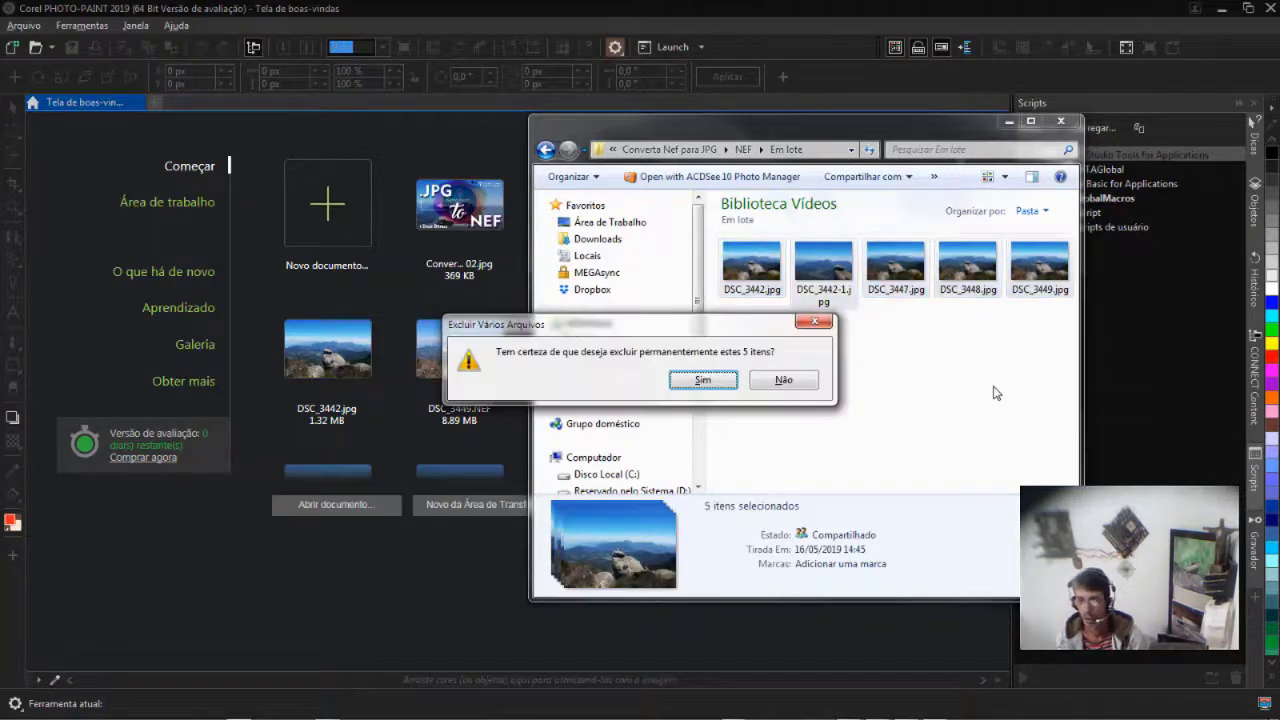
key("Return")
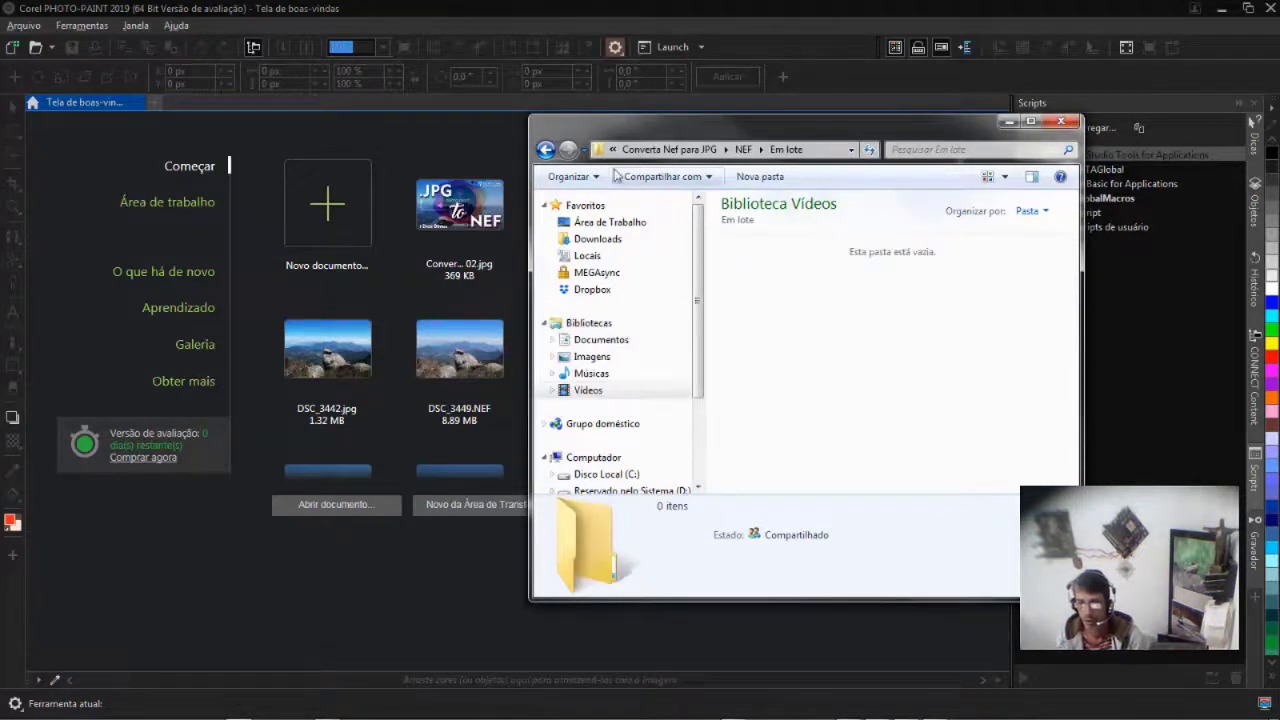
left_click(546, 150)
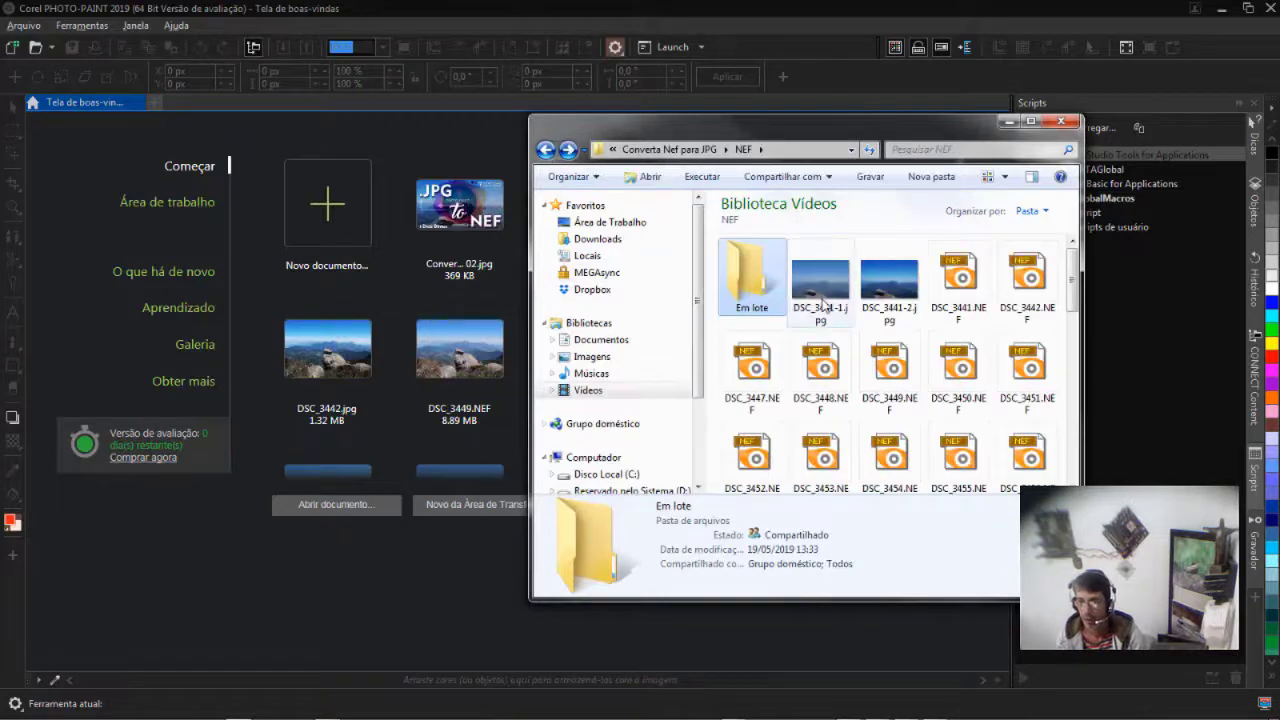
double_click(826, 296)
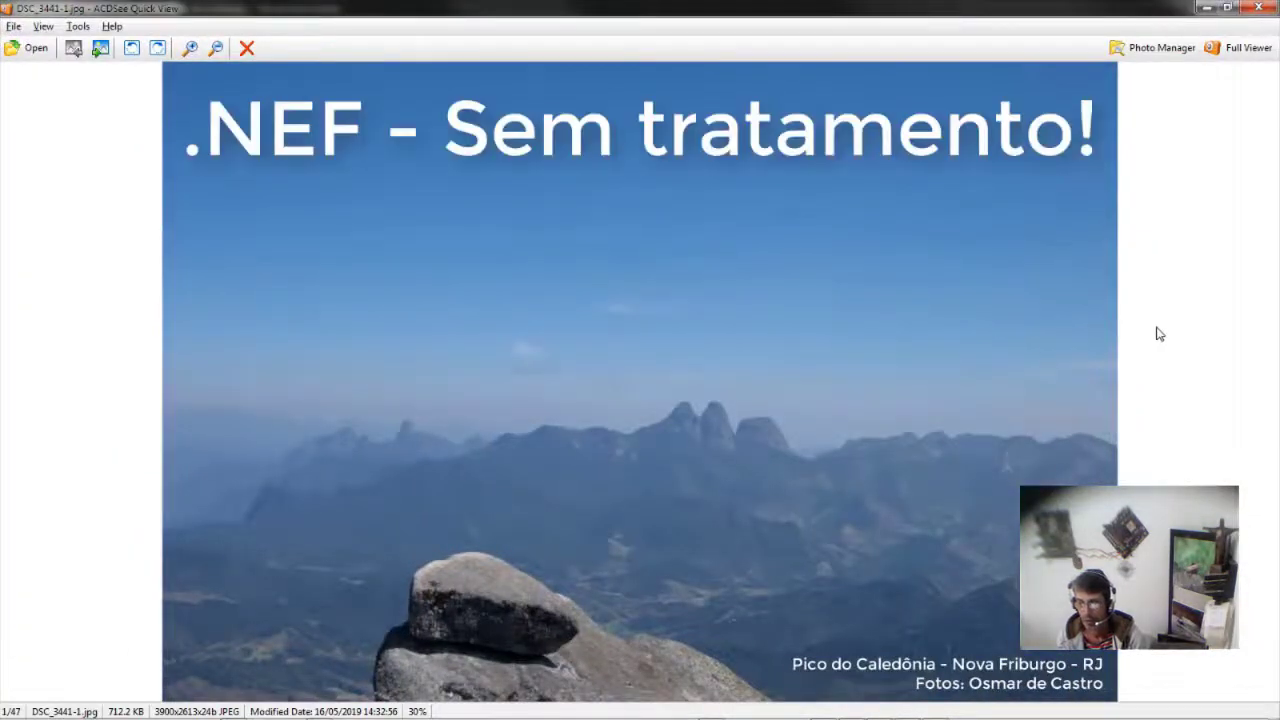
- Flip between DSC_3441-1.jpg and DSC_3441-2.jpg in ACDSee, then close the viewer
key("Page_Down")
key("Page_Up")
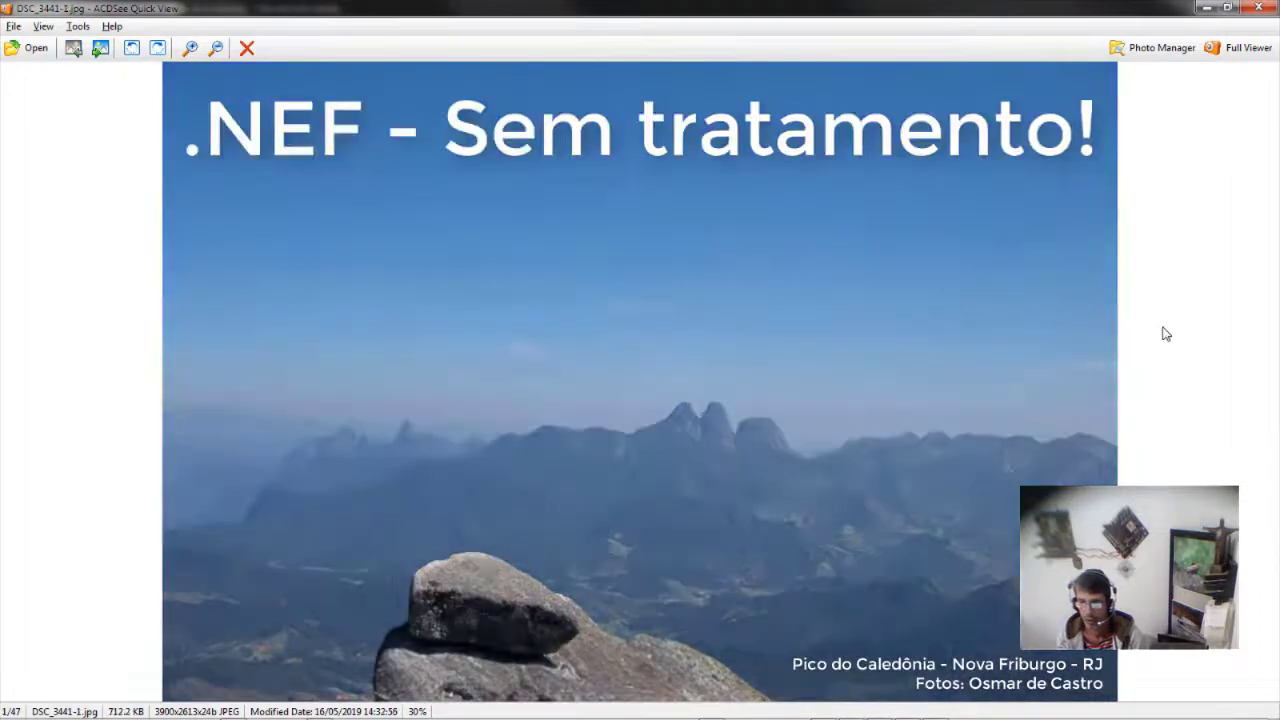
key("Page_Down")
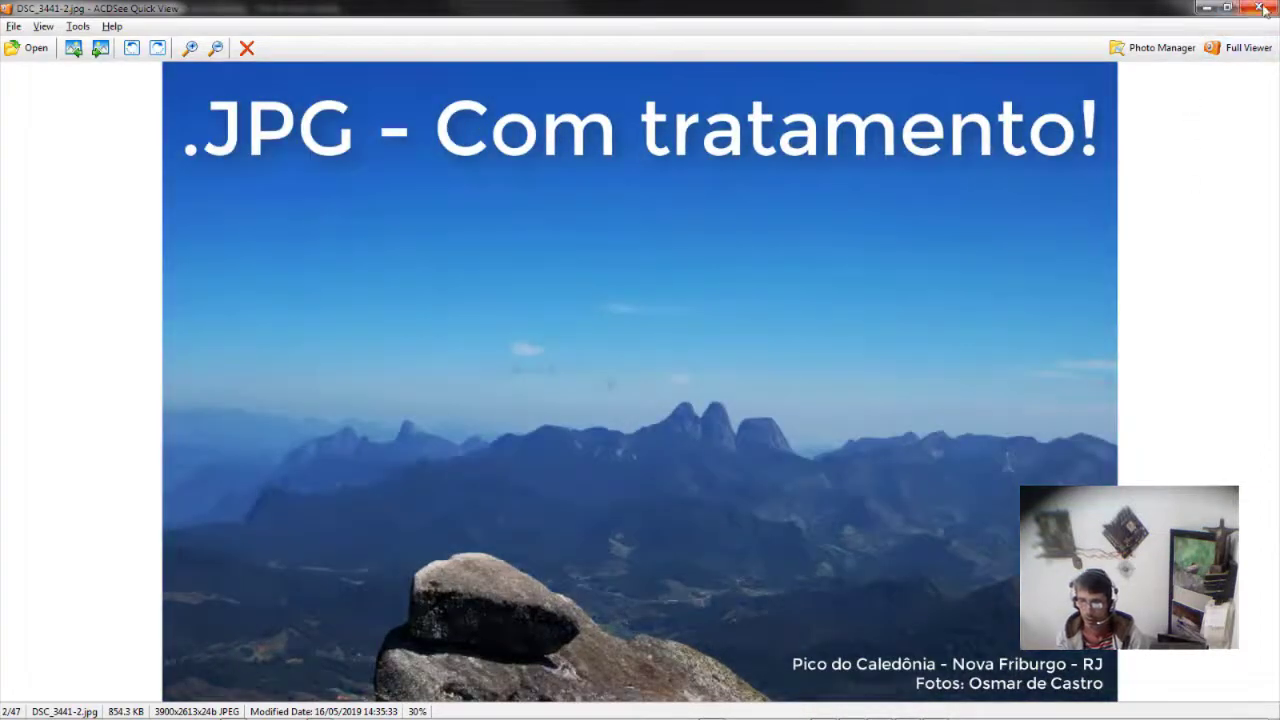
left_click(1265, 9)
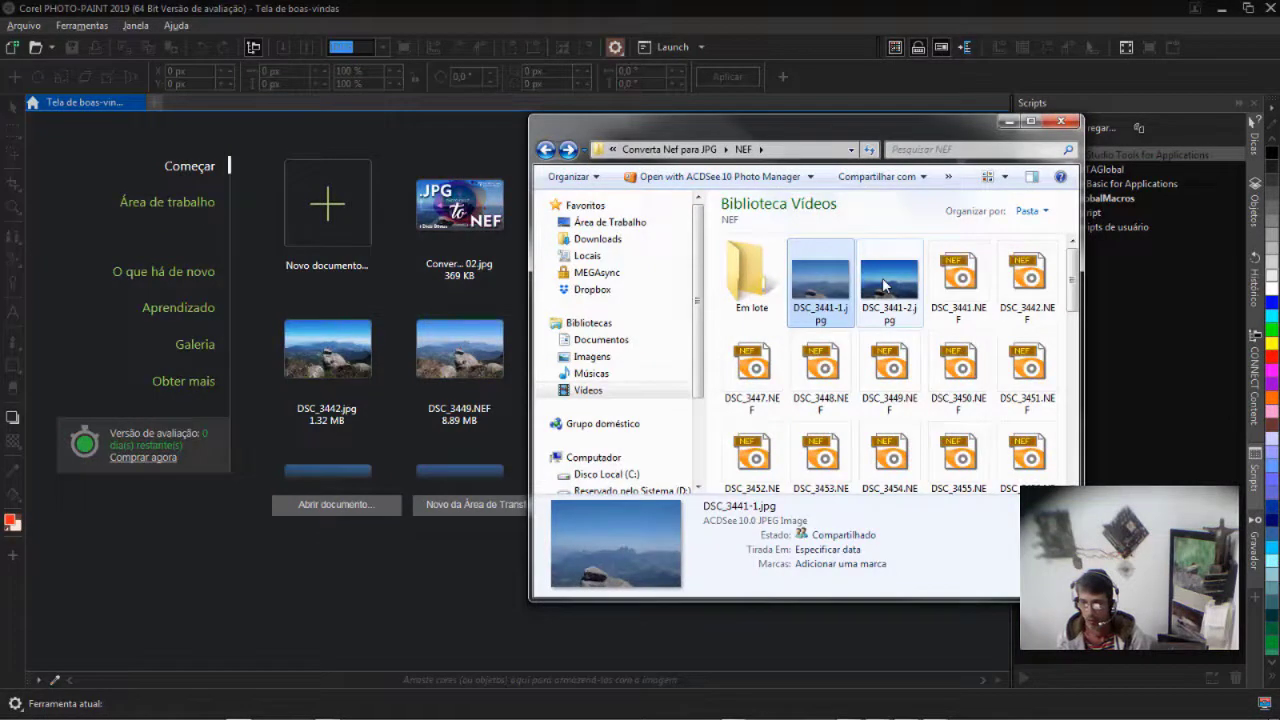
- Permanently delete DSC_3441-1.jpg and DSC_3441-2.jpg, then drag DSC_3441.NEF onto PHOTO-PAINT
left_click(884, 286)
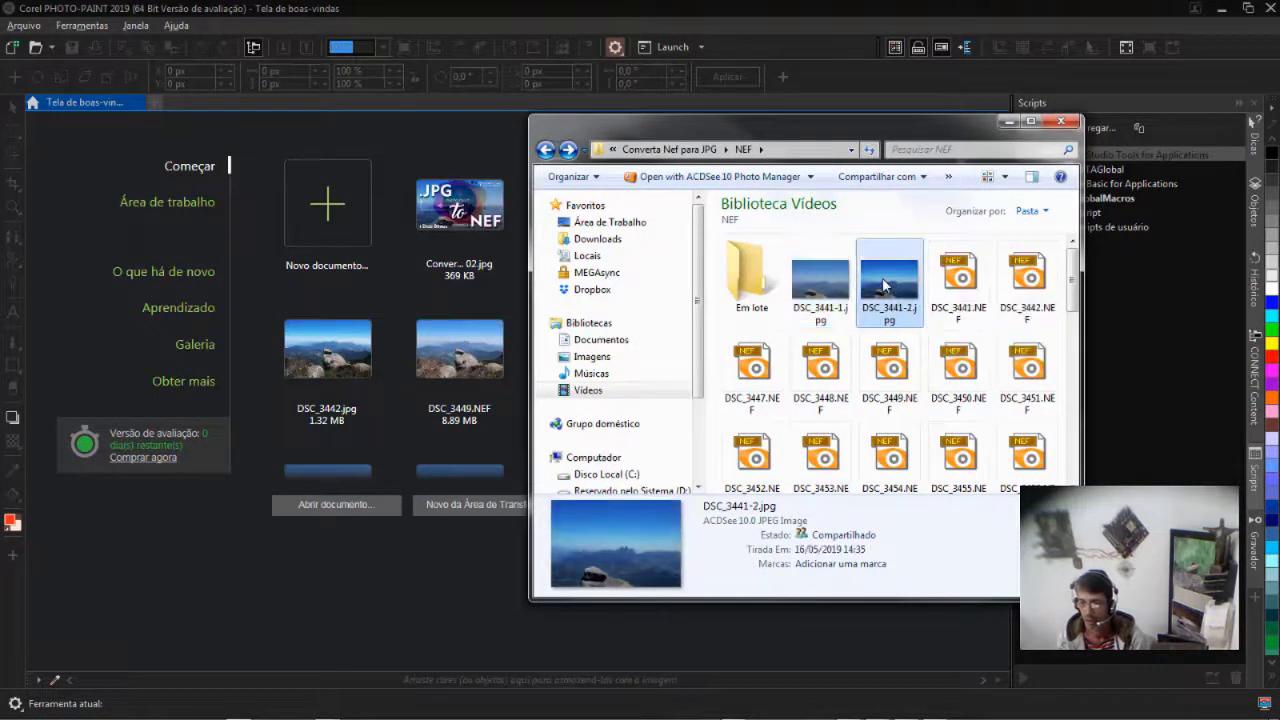
left_click(831, 319, "ctrl")
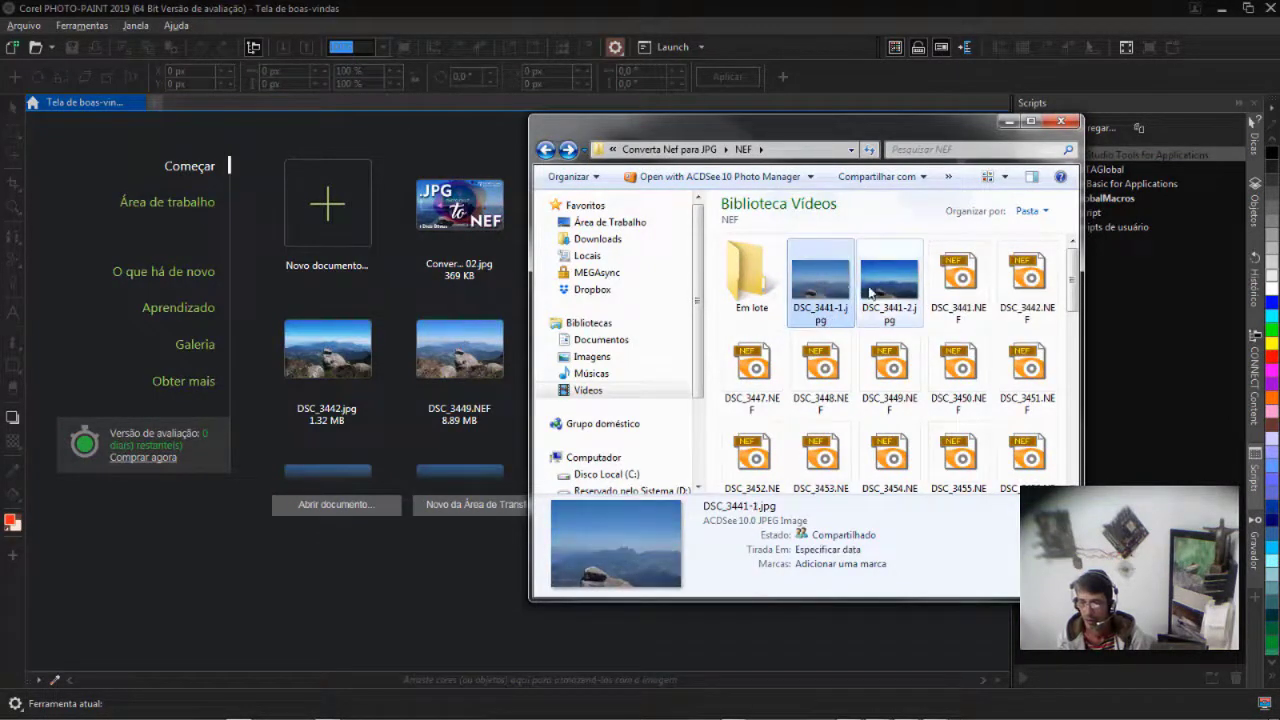
key("shift+Delete")
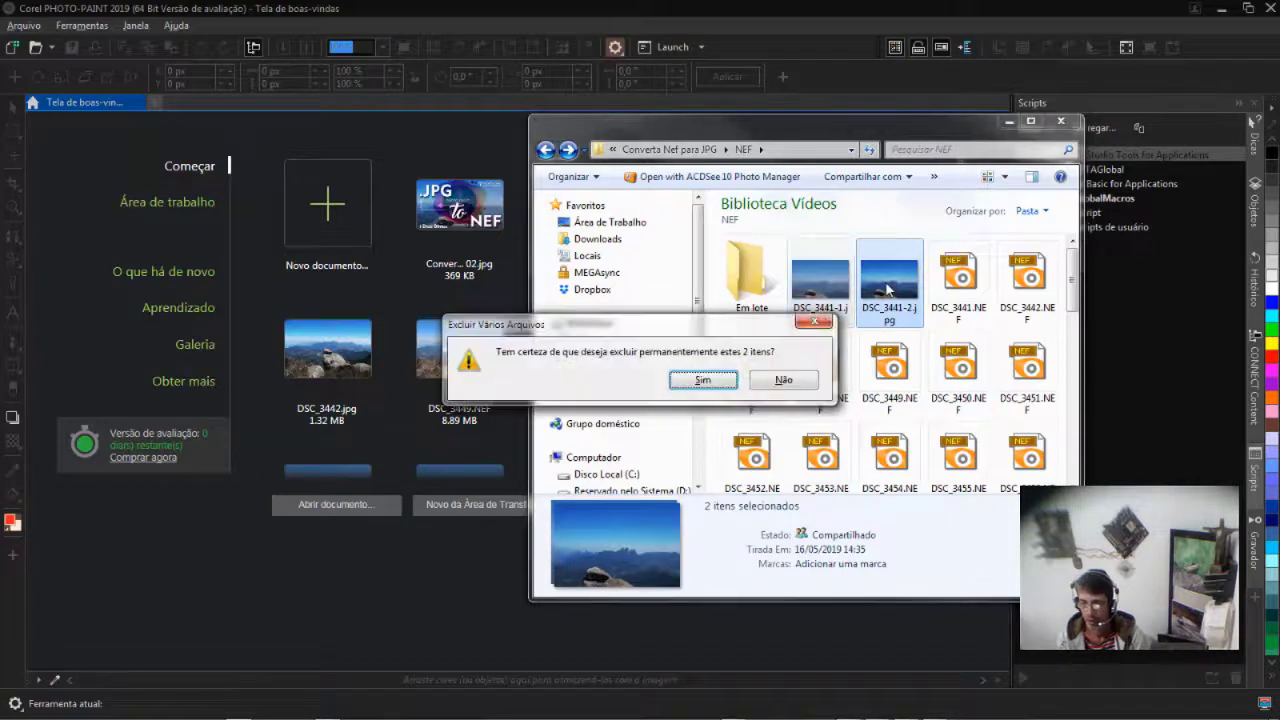
left_click(703, 380)
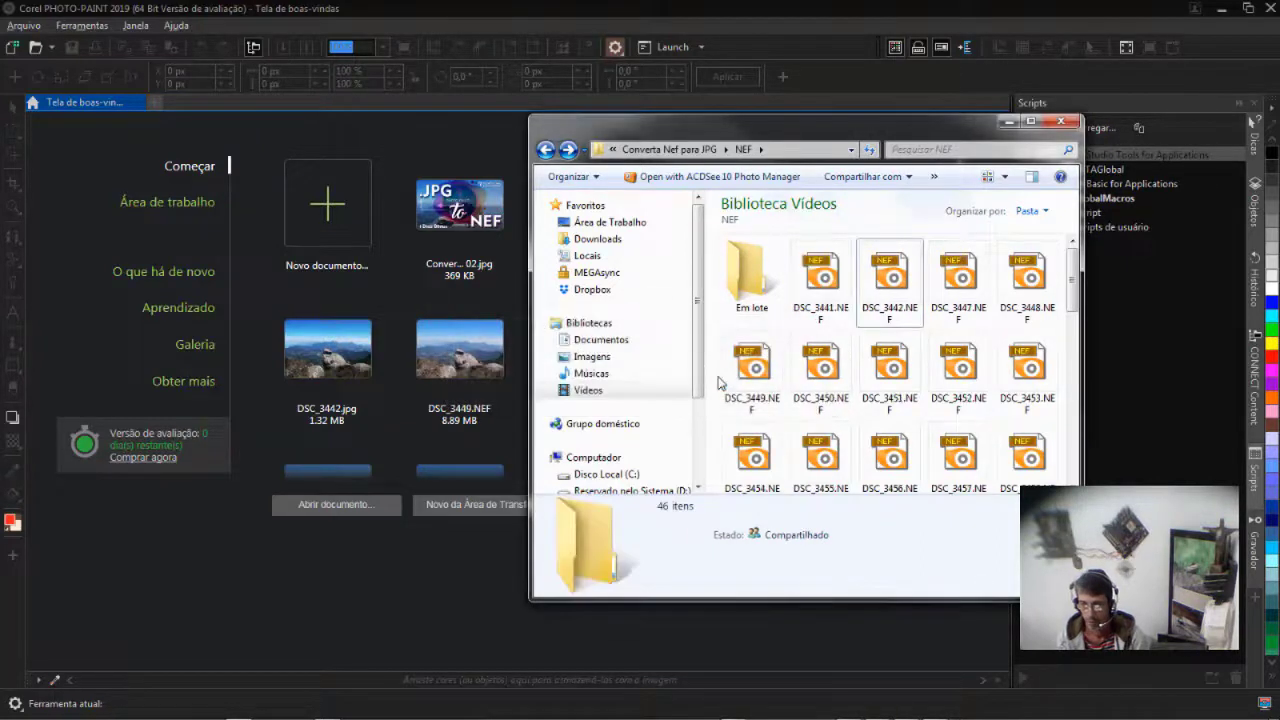
left_click(822, 276)
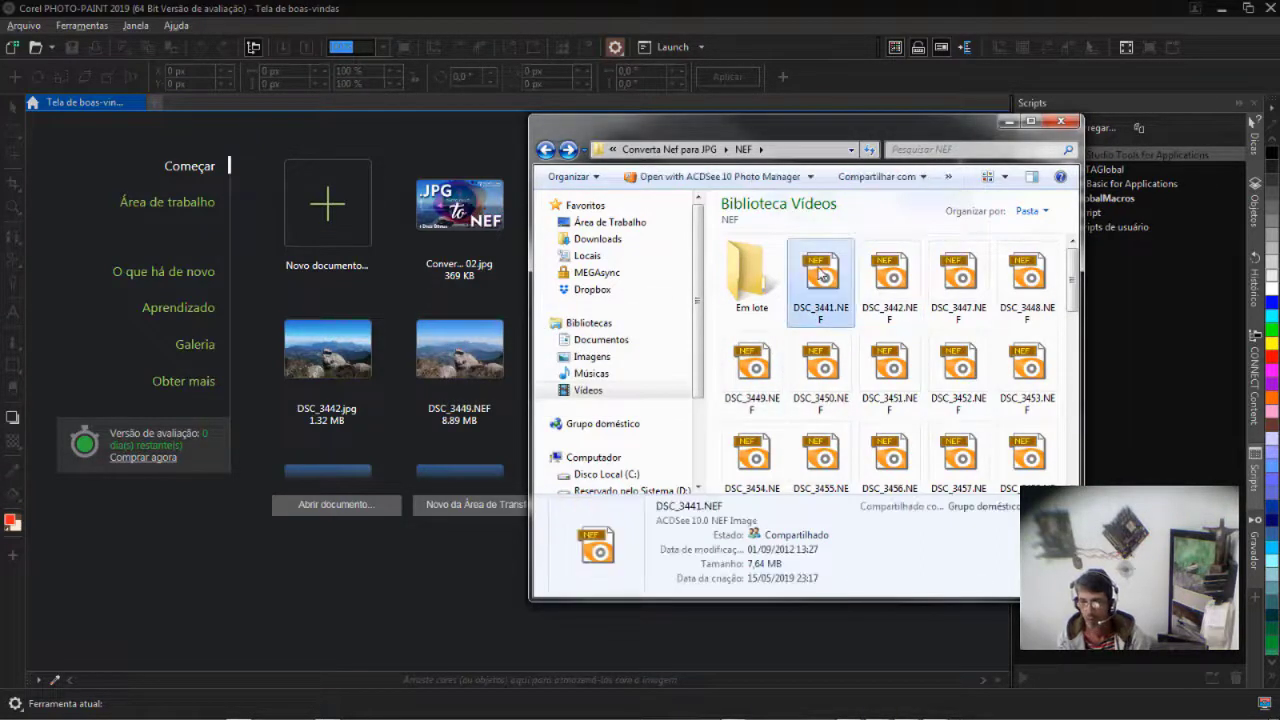
left_click_drag(822, 276, 425, 101)
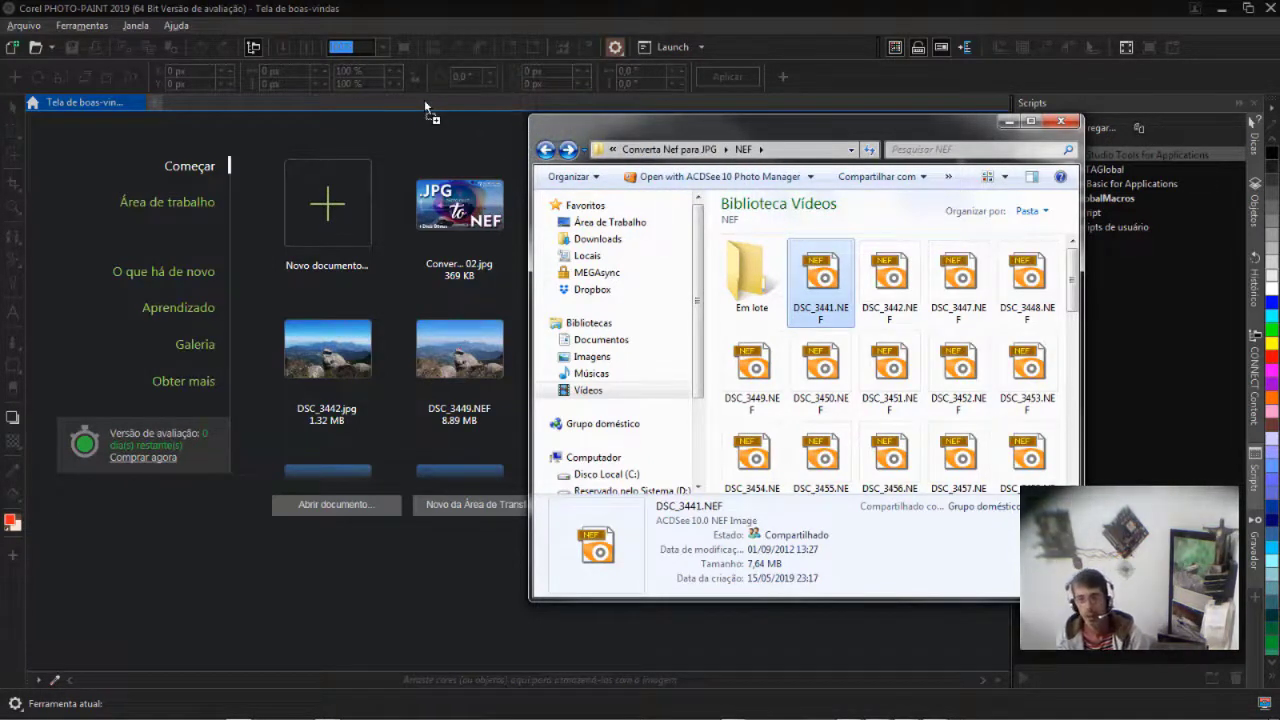
- Open DSC_3441.NEF in the Lab câmera Raw dialog and move the dialog slightly down
left_click_drag(424, 99, 430, 104)
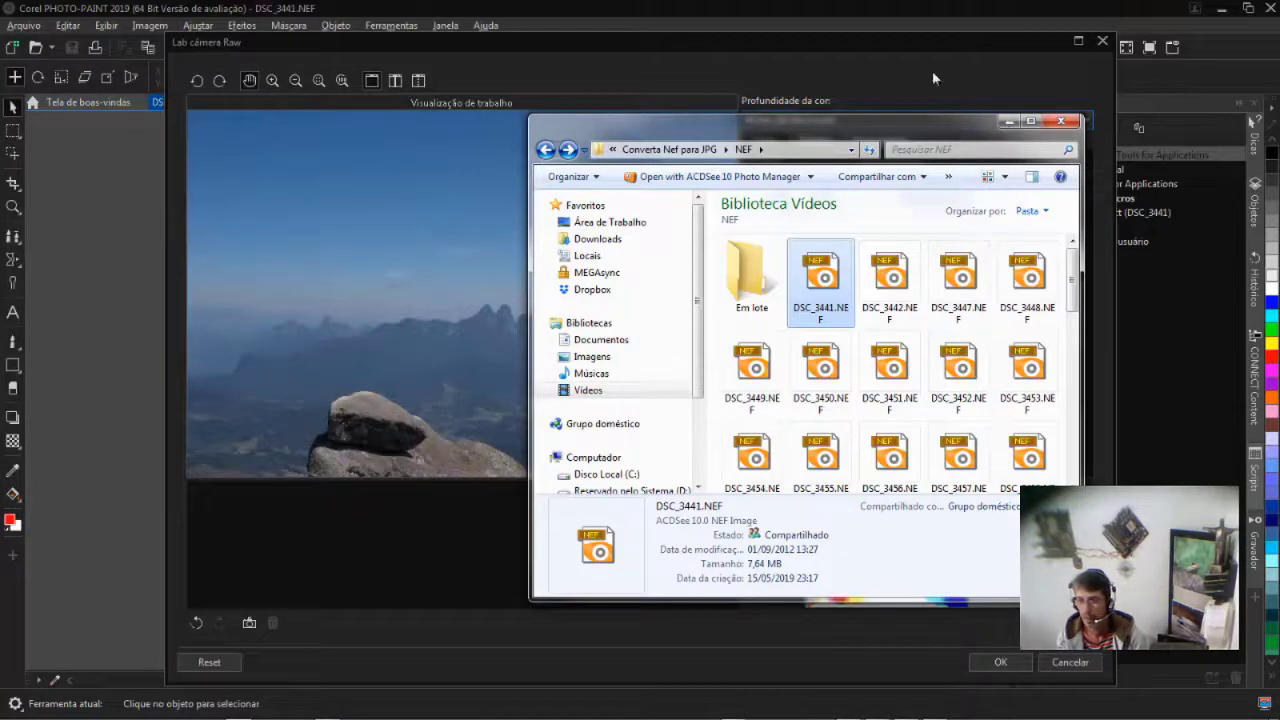
left_click(925, 47)
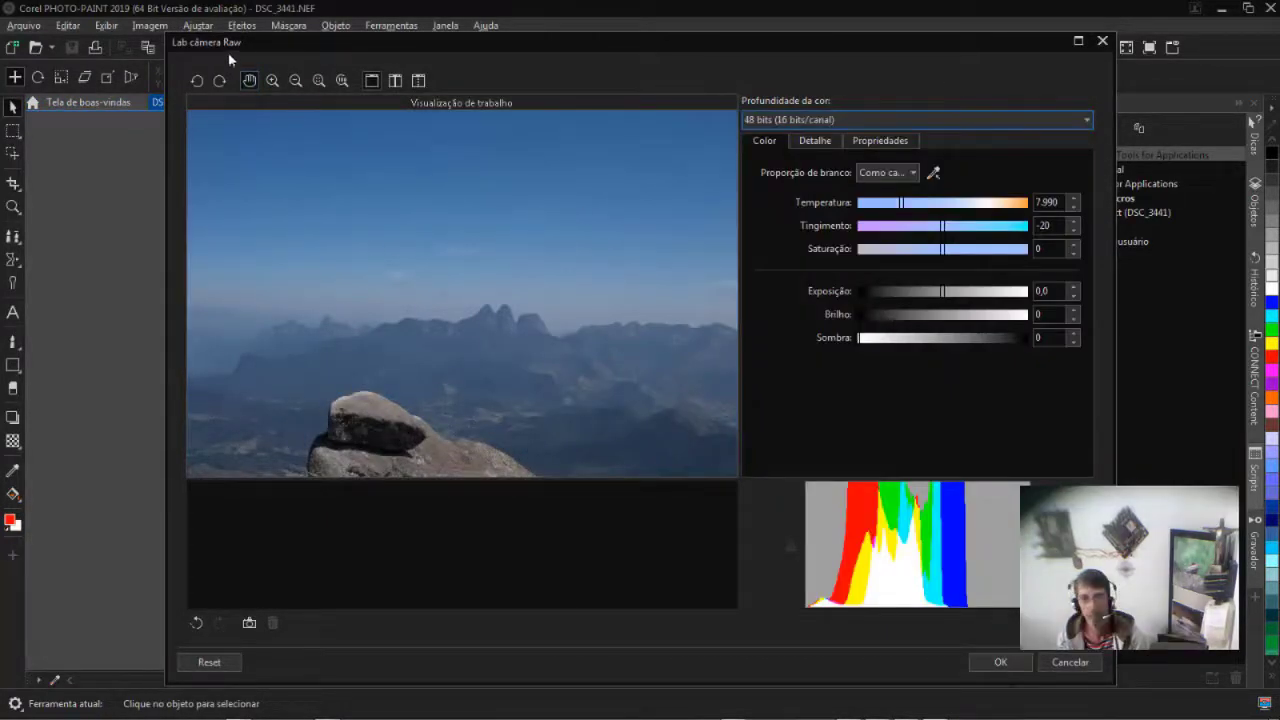
left_click_drag(278, 42, 277, 65)
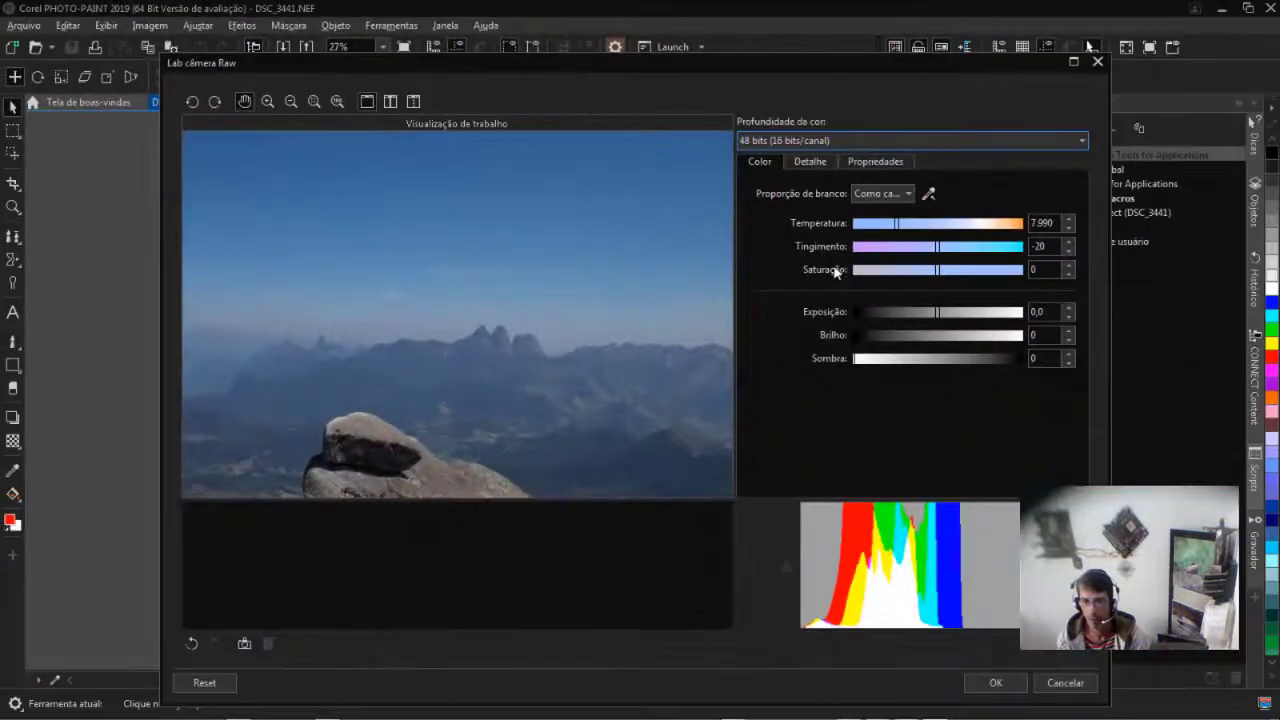
- Review the Detalhe and Propriedades tabs of Lab câmera Raw, then return to Color
left_click(806, 162)
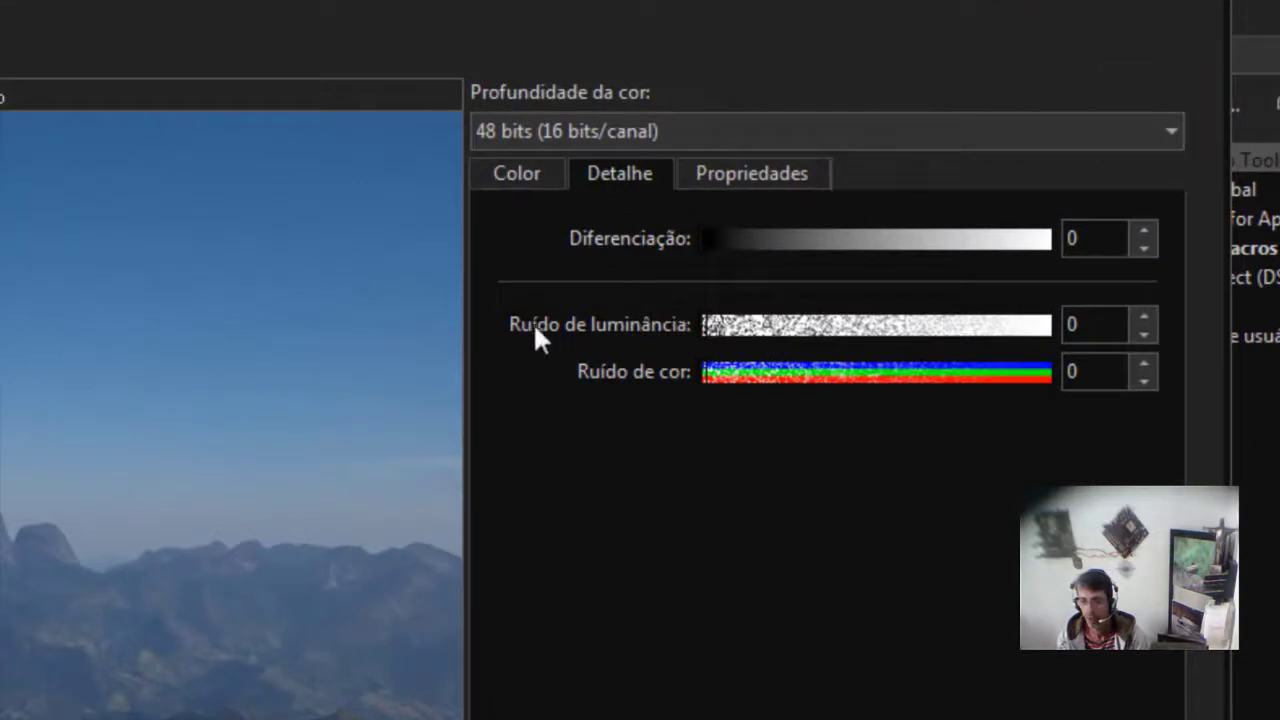
left_click(741, 173)
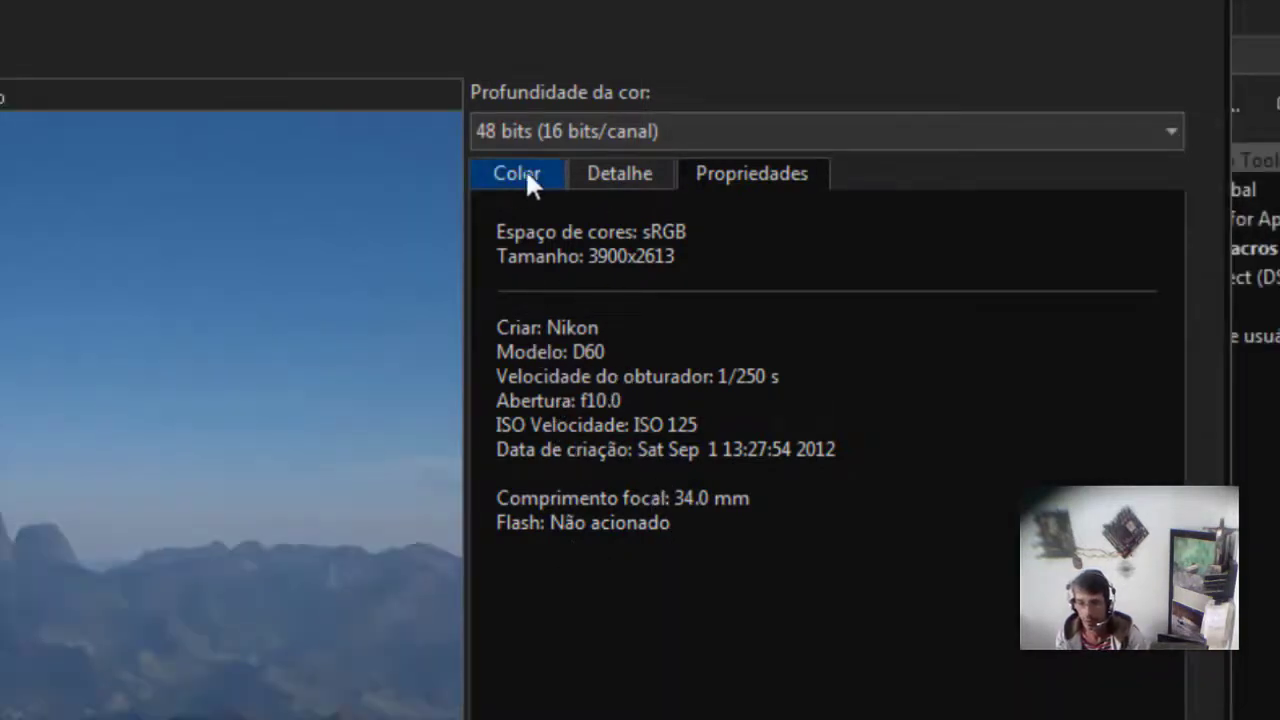
left_click(526, 170)
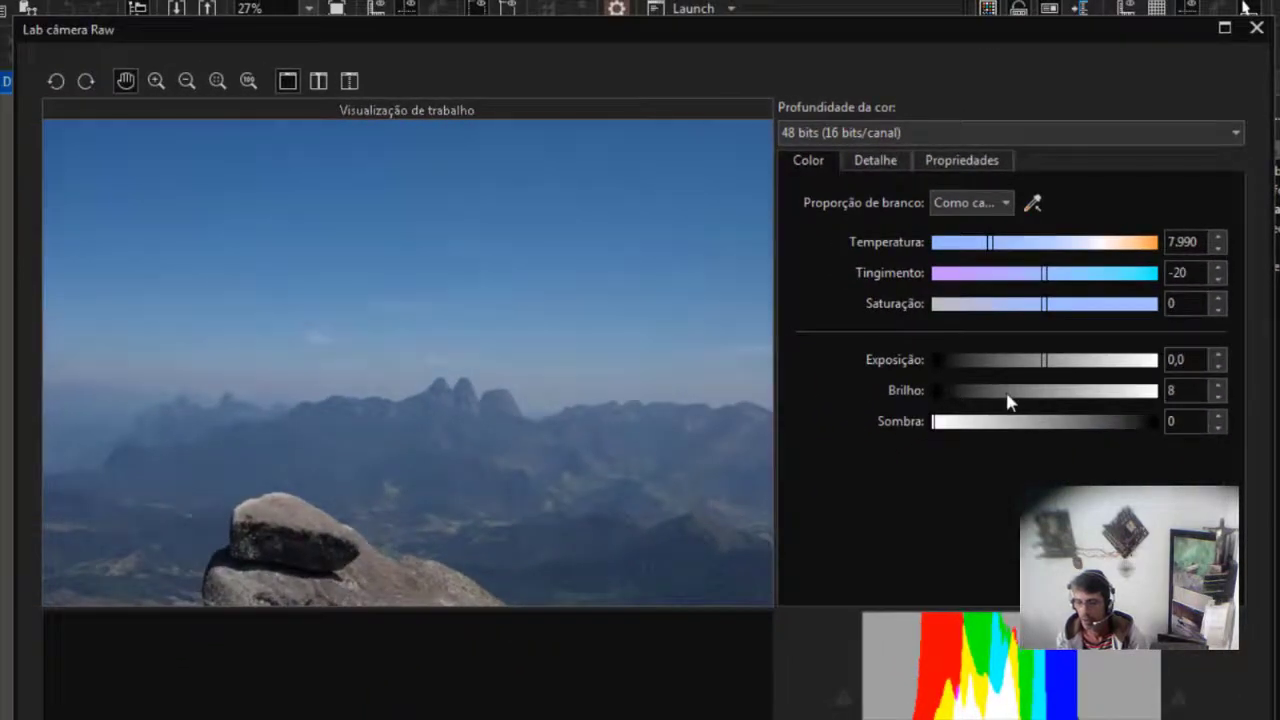
- Set brightness 50, shadows 14, saturation 16, tint 0, adjust exposure and temperature, then accept
left_click(1047, 391)
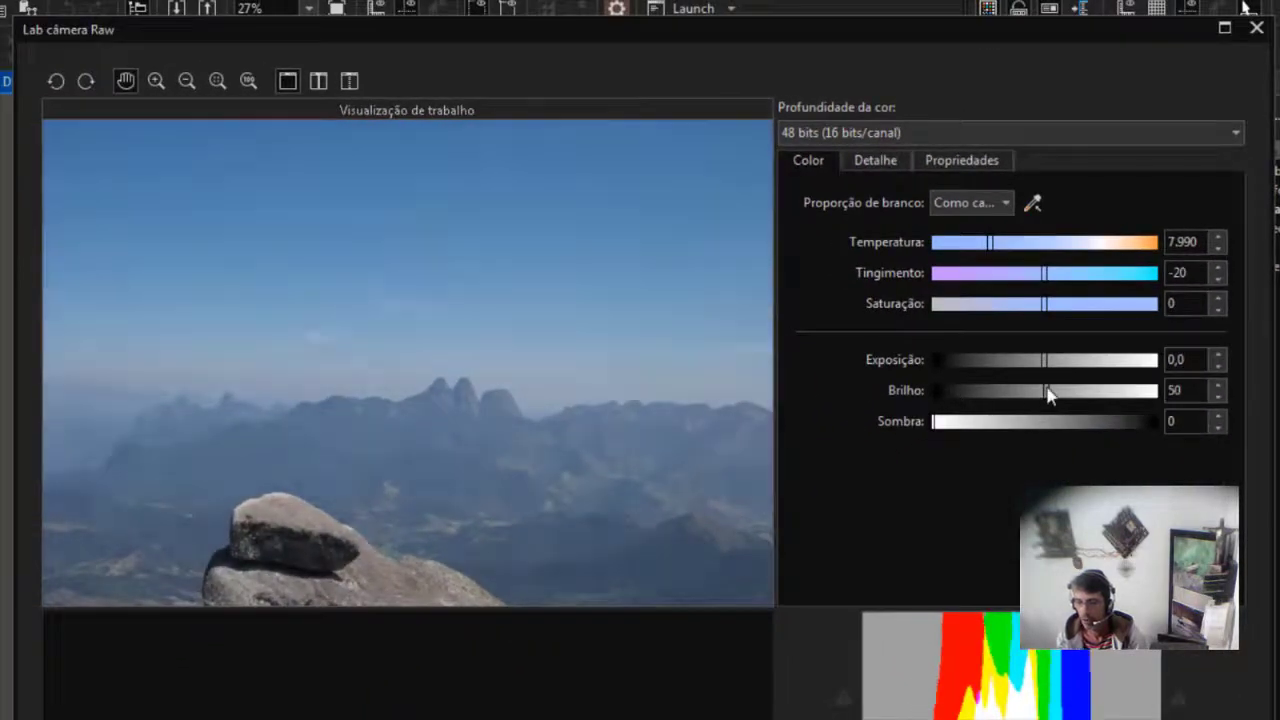
left_click(965, 423)
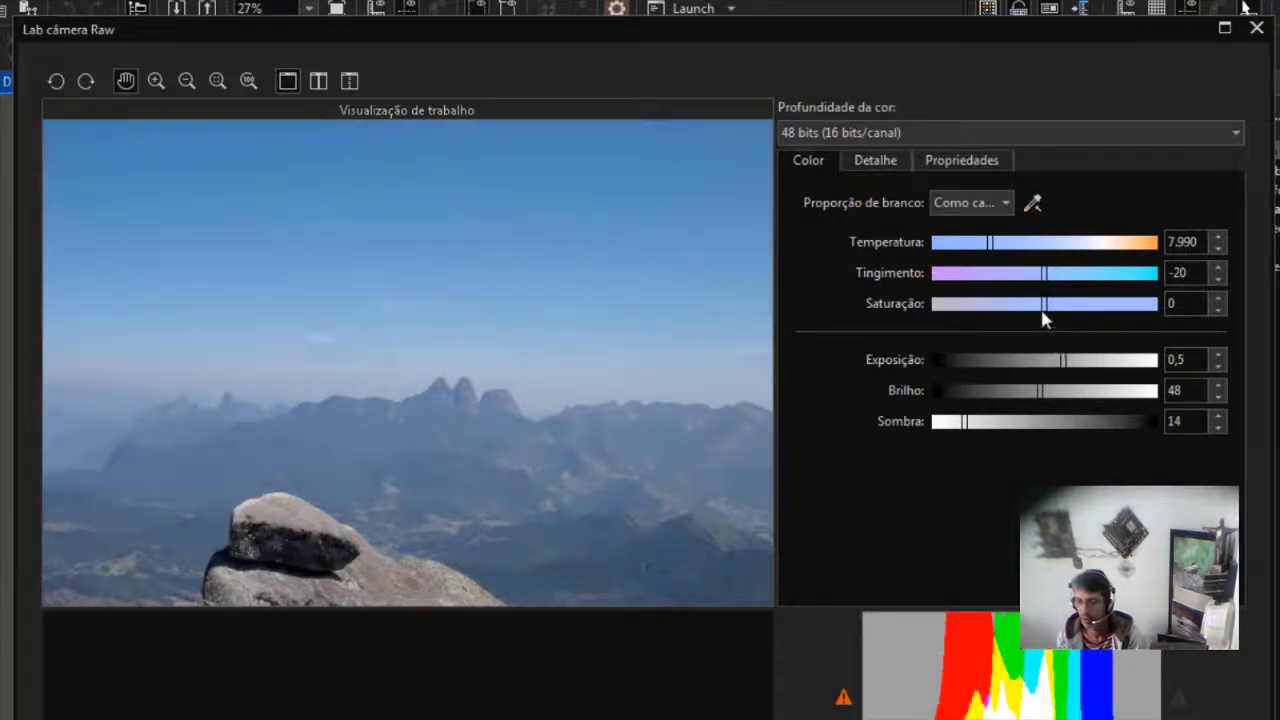
left_click(1052, 273)
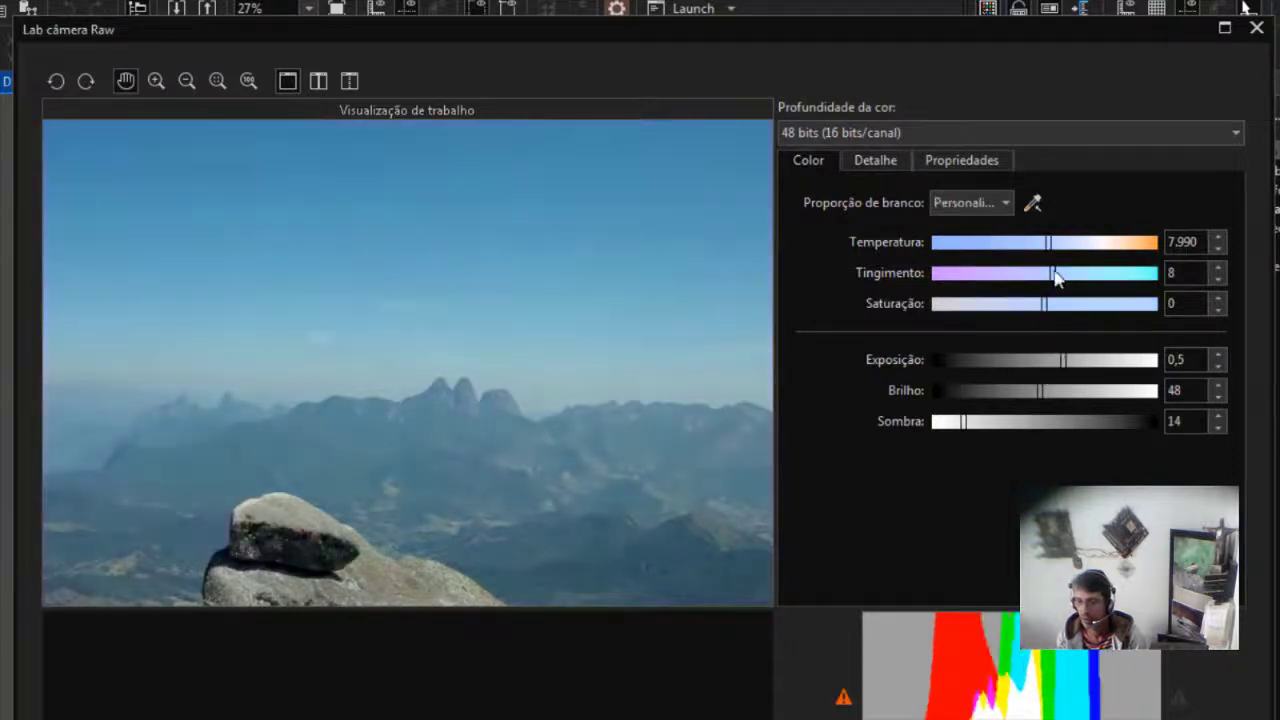
left_click(1030, 242)
left_click(1063, 304)
left_click(1045, 273)
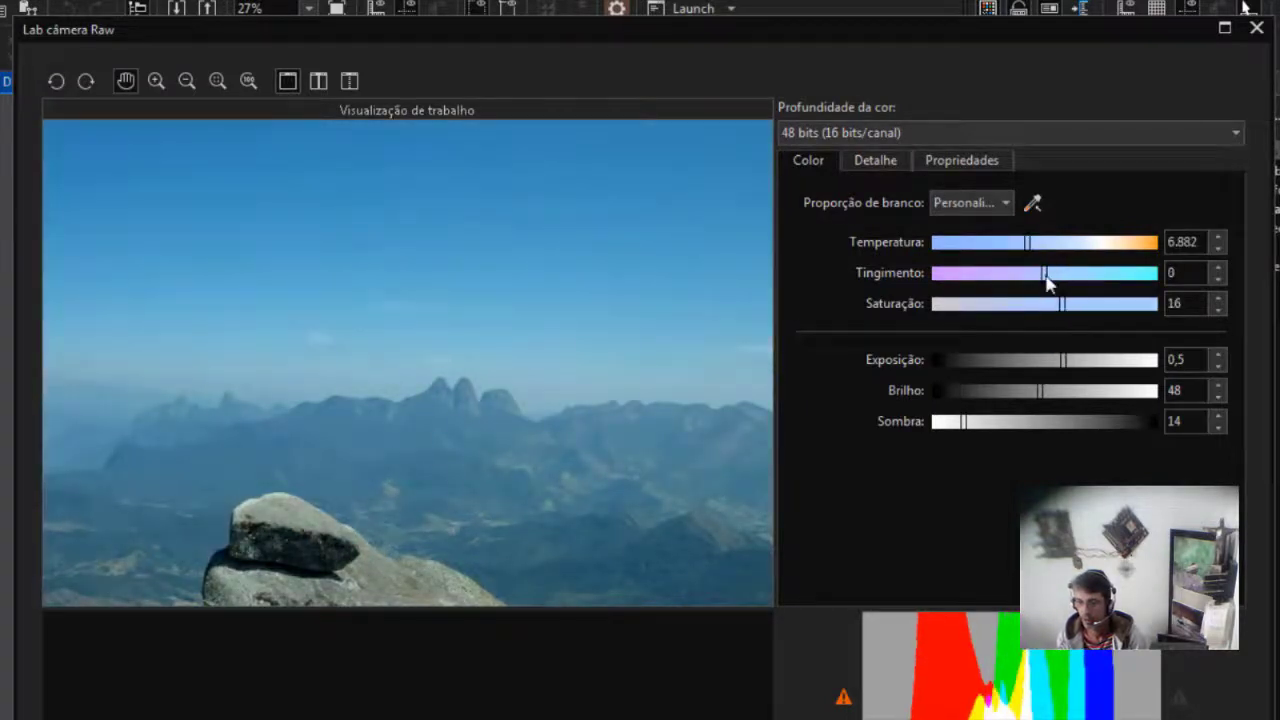
left_click(1022, 360)
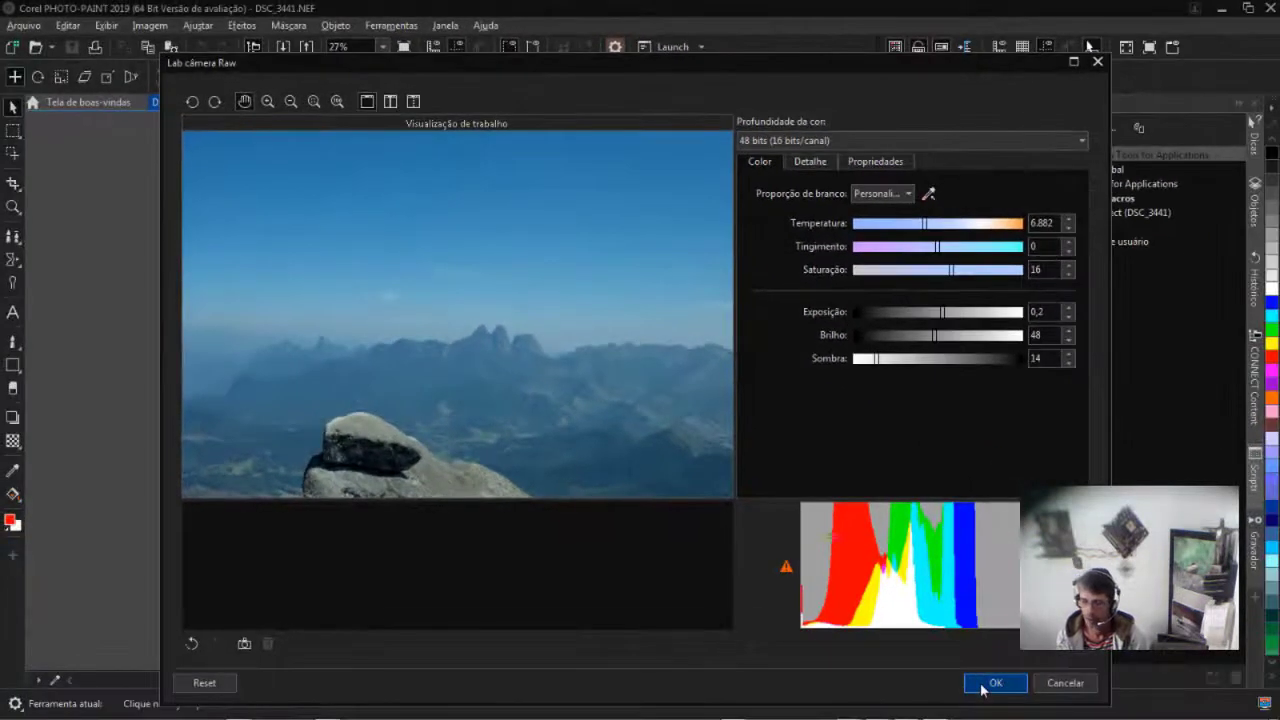
left_click(982, 686)
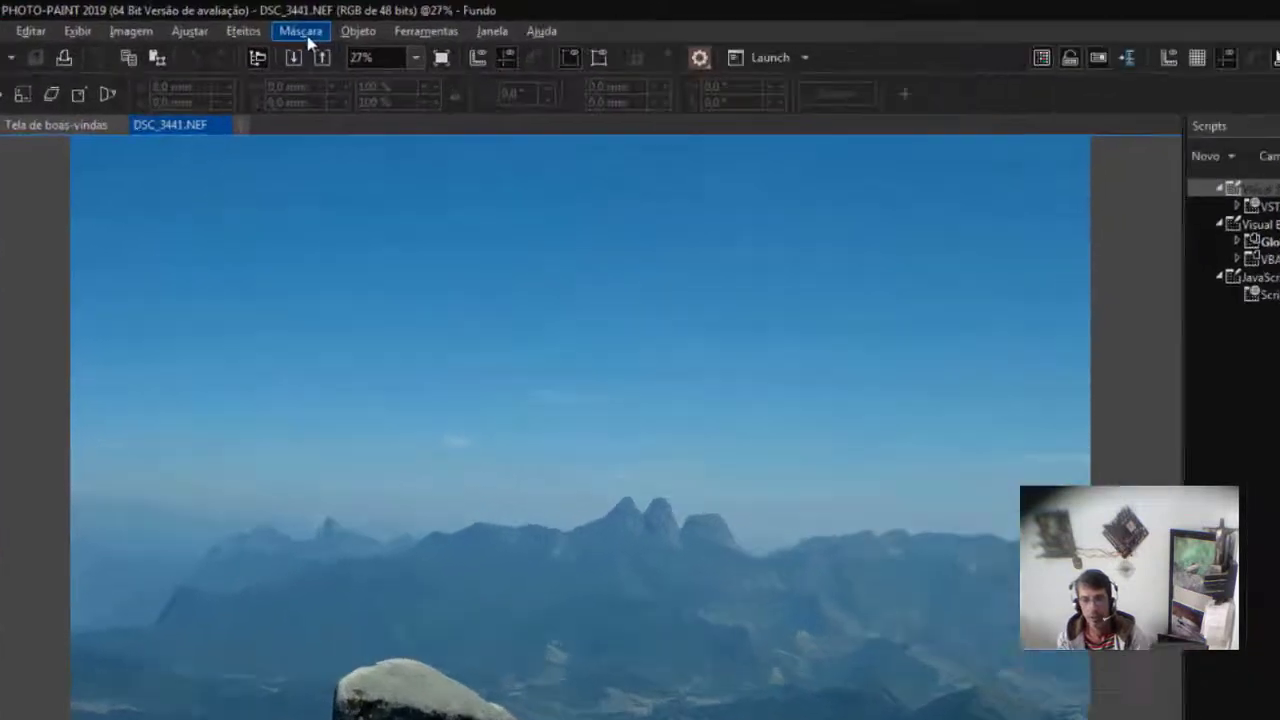
- Apply an S-shaped Curva de tom, pulling the shadows down and raising the highlights
left_click(288, 25)
mouse_move(197, 25)
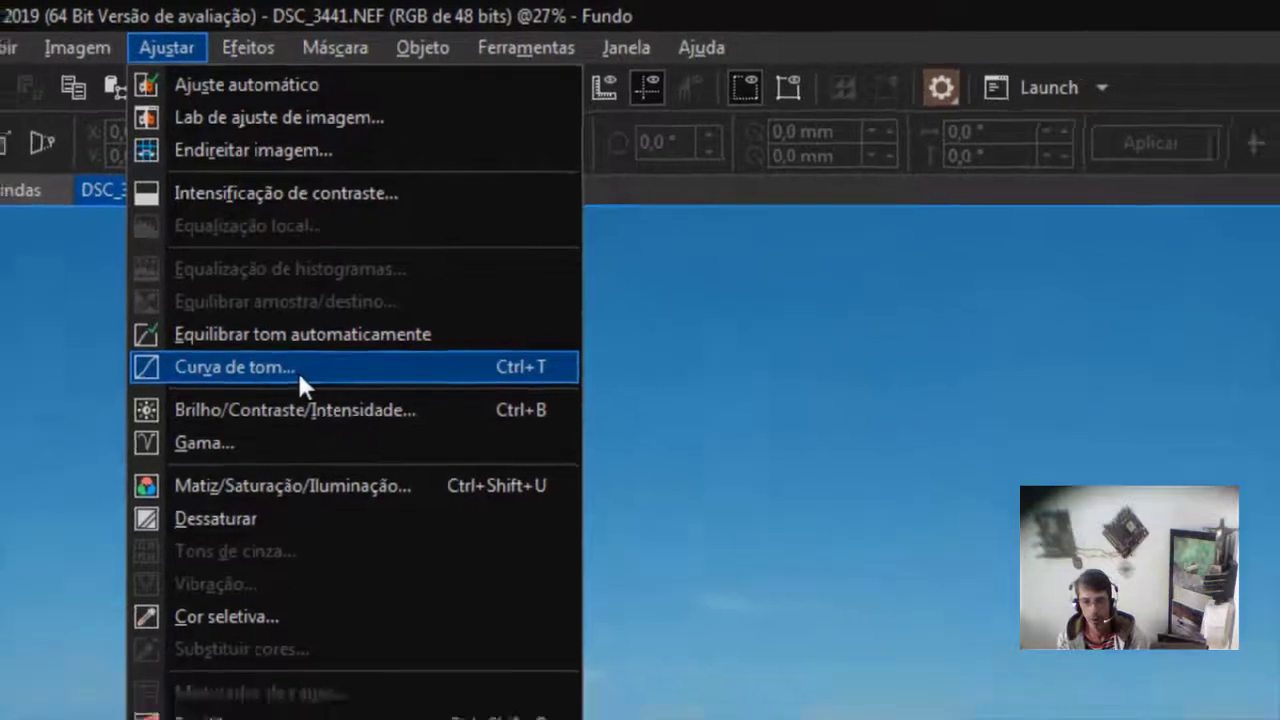
left_click(280, 395)
left_click_drag(749, 128, 1055, 169)
left_click_drag(711, 390, 722, 391)
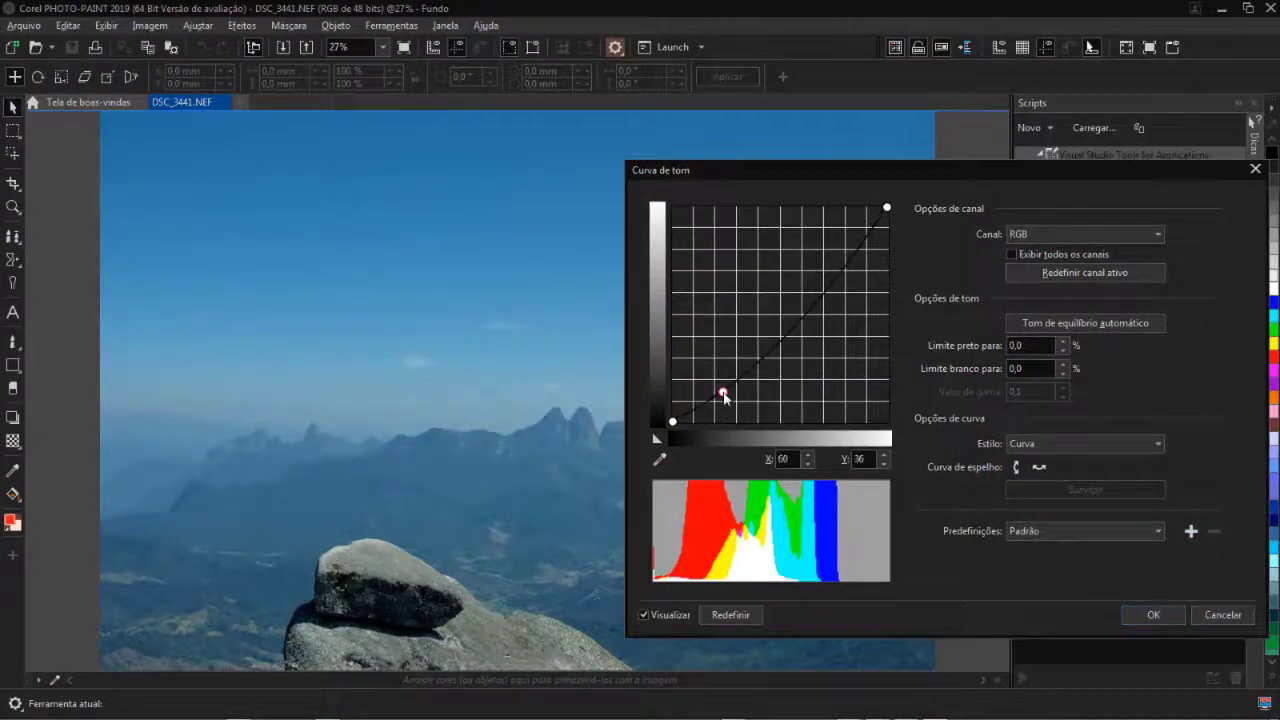
left_click_drag(862, 232, 843, 234)
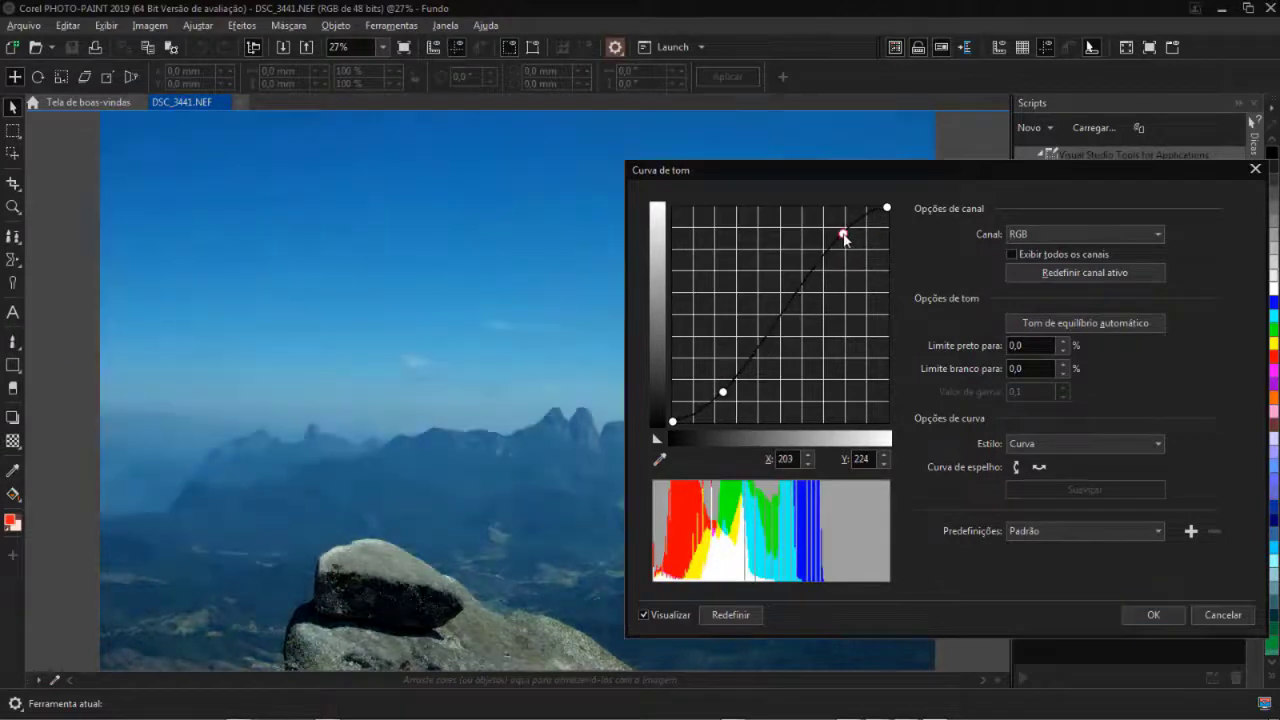
mouse_move(722, 391)
left_mouse_down()
mouse_move(736, 390)
mouse_move(702, 405)
left_mouse_up()
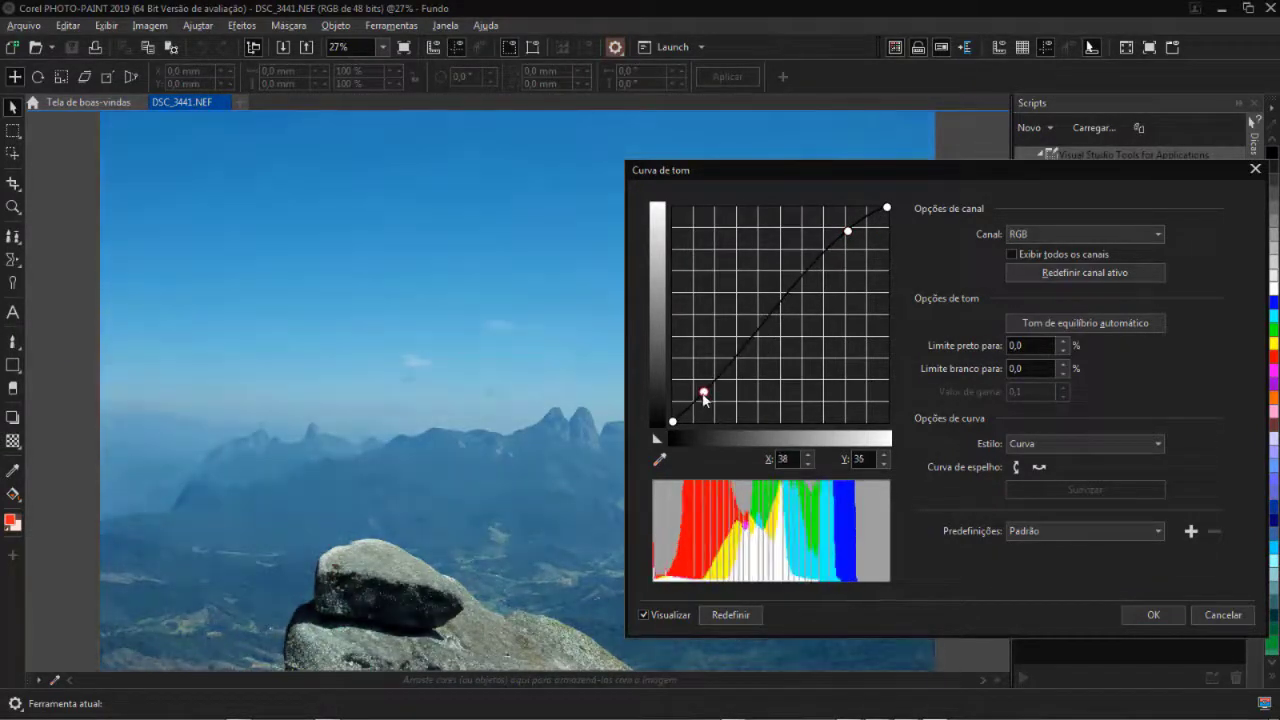
left_click_drag(848, 231, 842, 229)
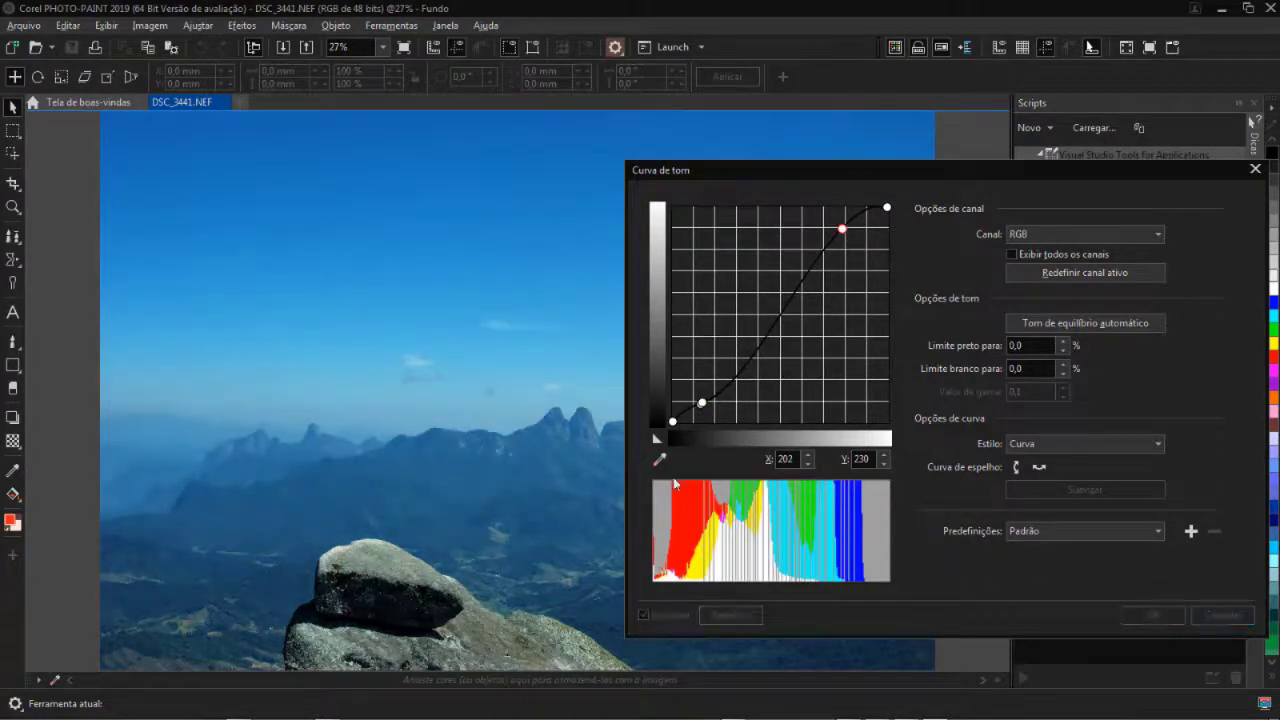
left_click(1155, 618)
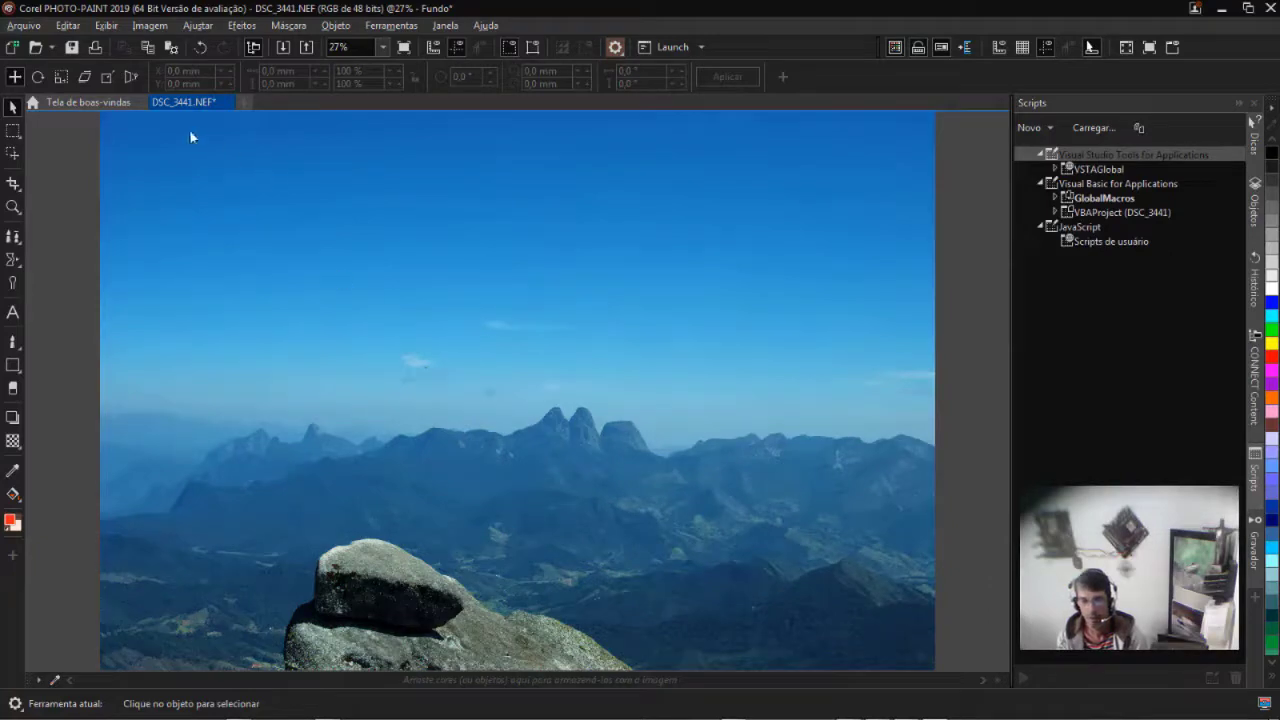
left_click(24, 26)
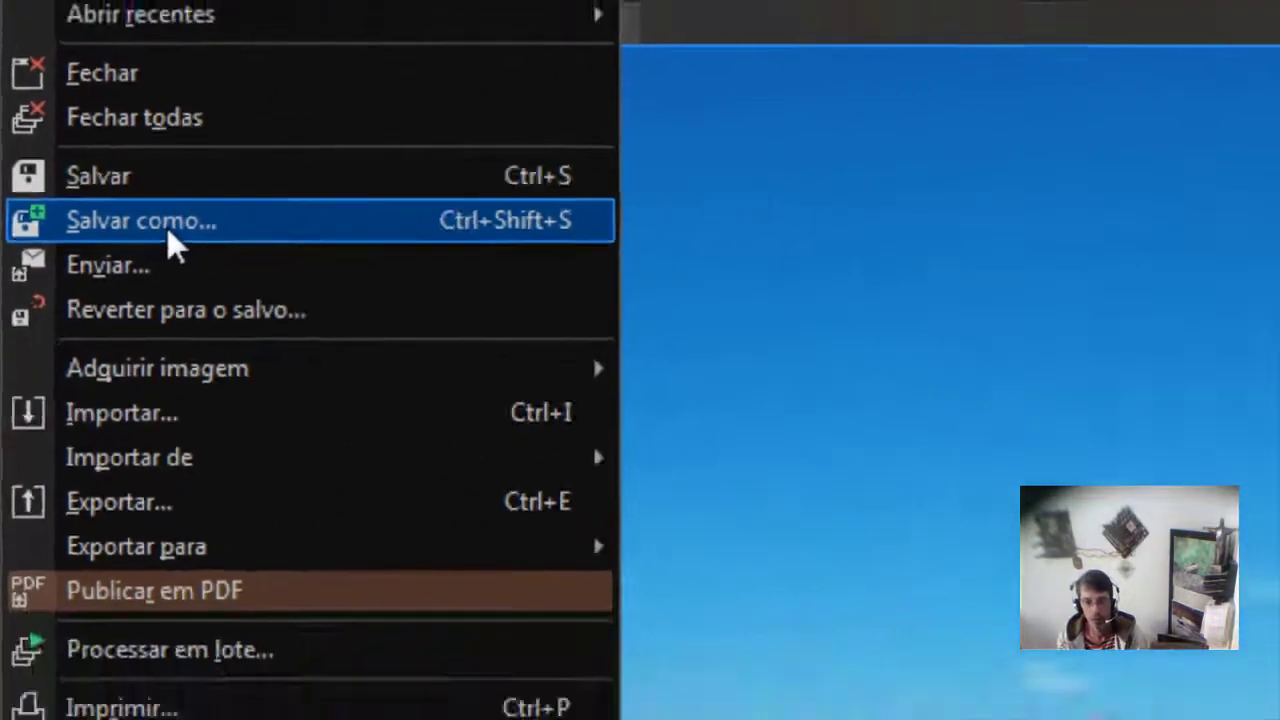
left_click(85, 192)
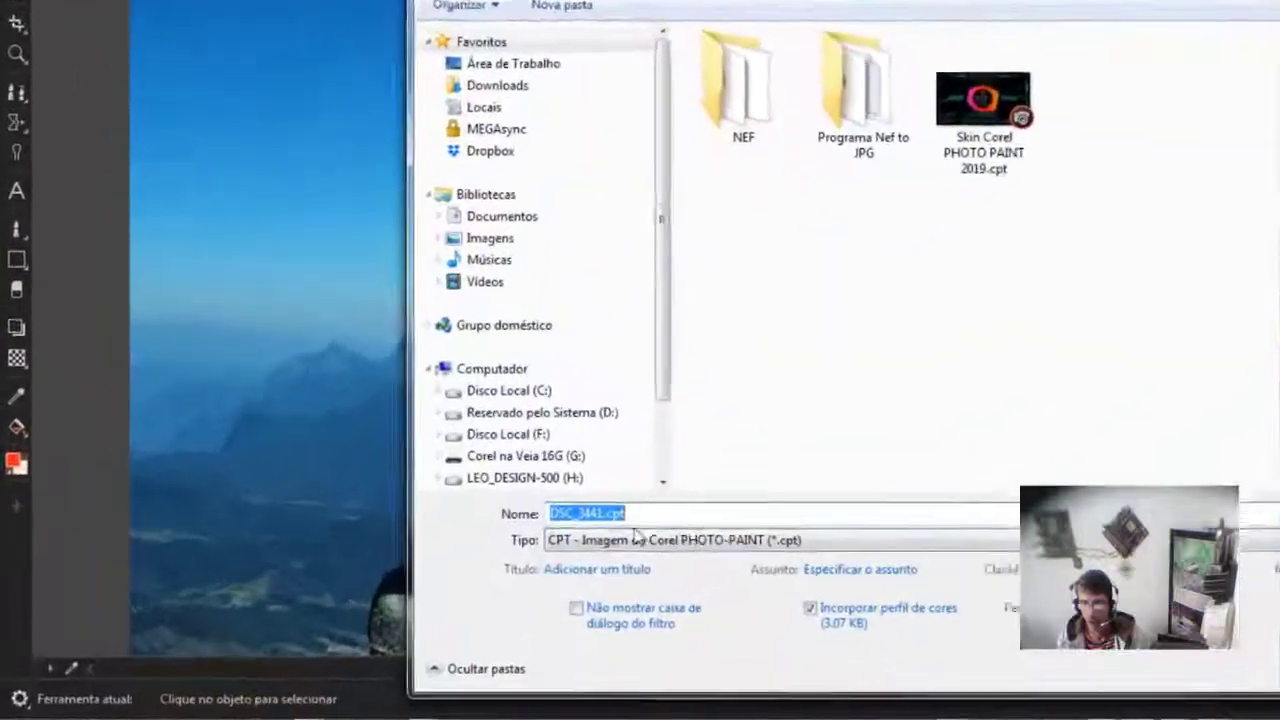
left_click(550, 576)
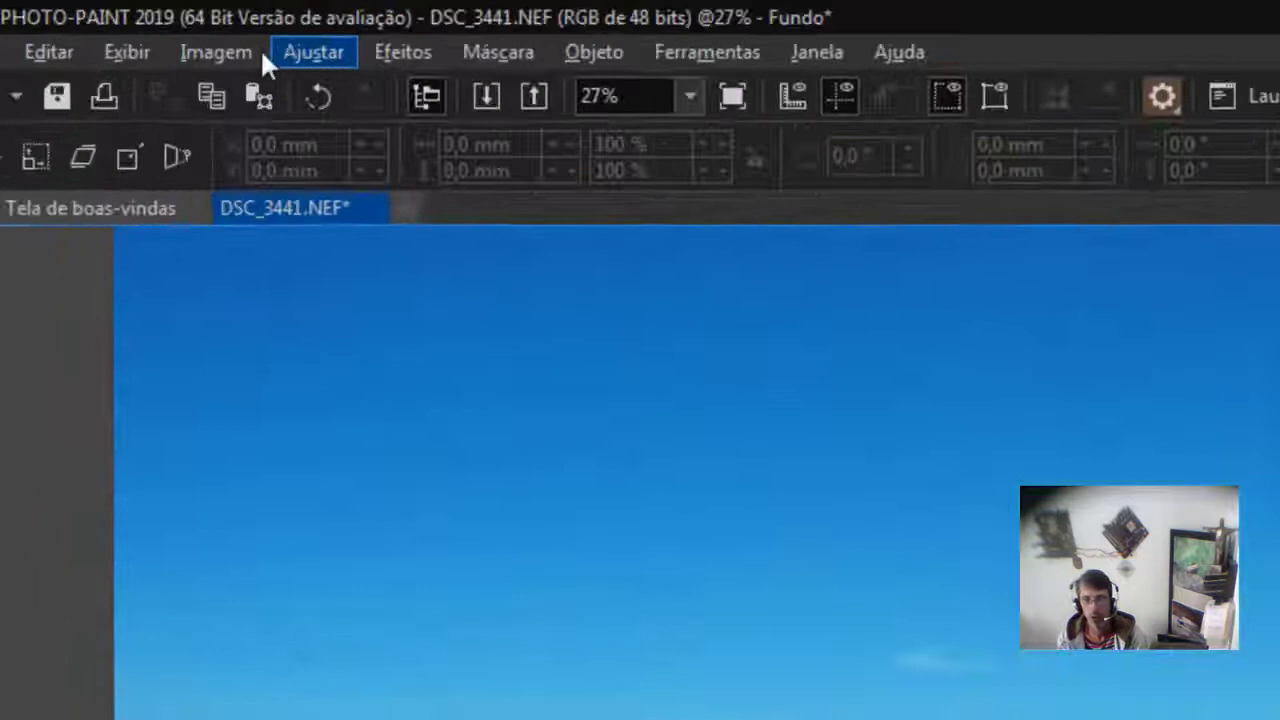
- Convert the photo to RGB 24 bits and browse Save As to NEF\Em lote
left_click(227, 50)
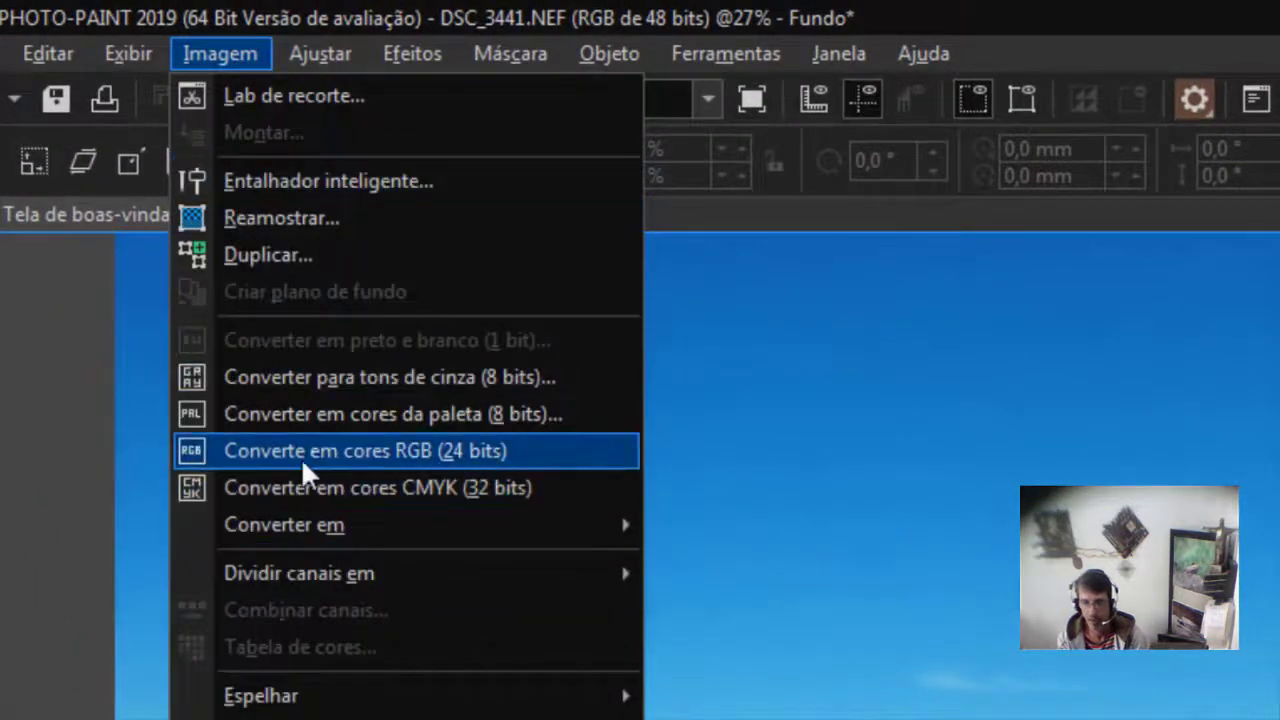
left_click(435, 452)
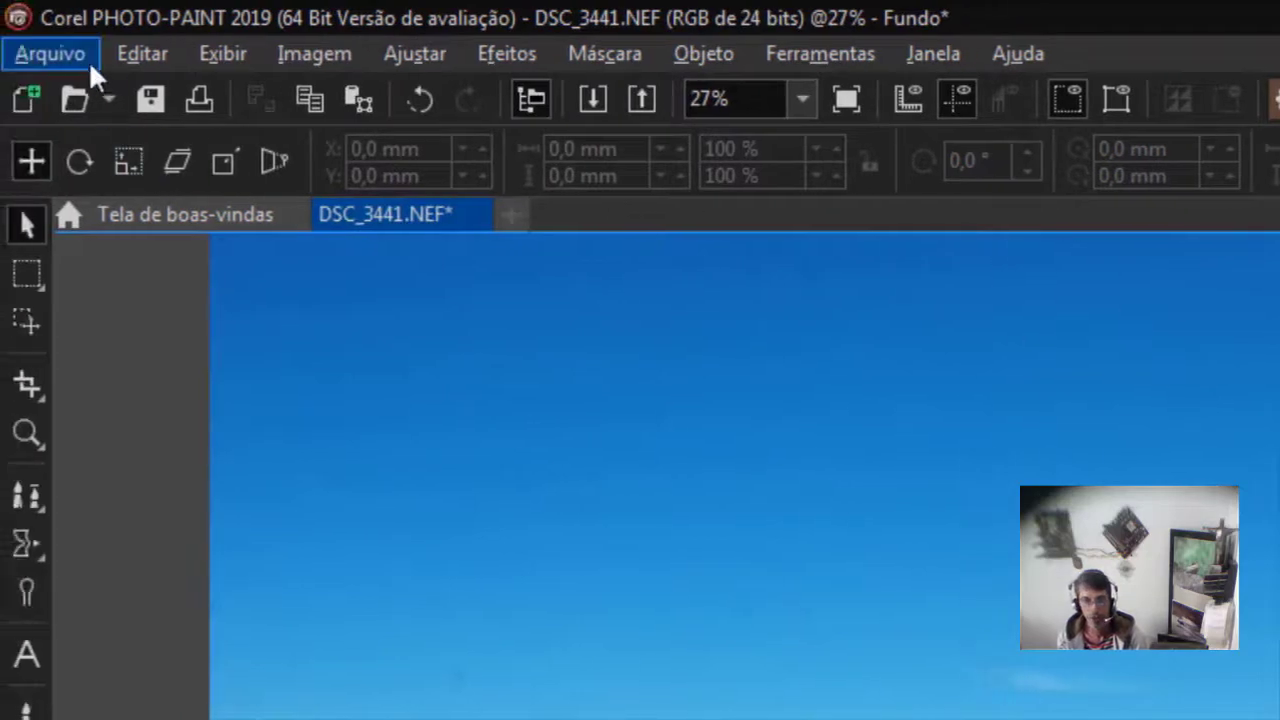
left_click(84, 57)
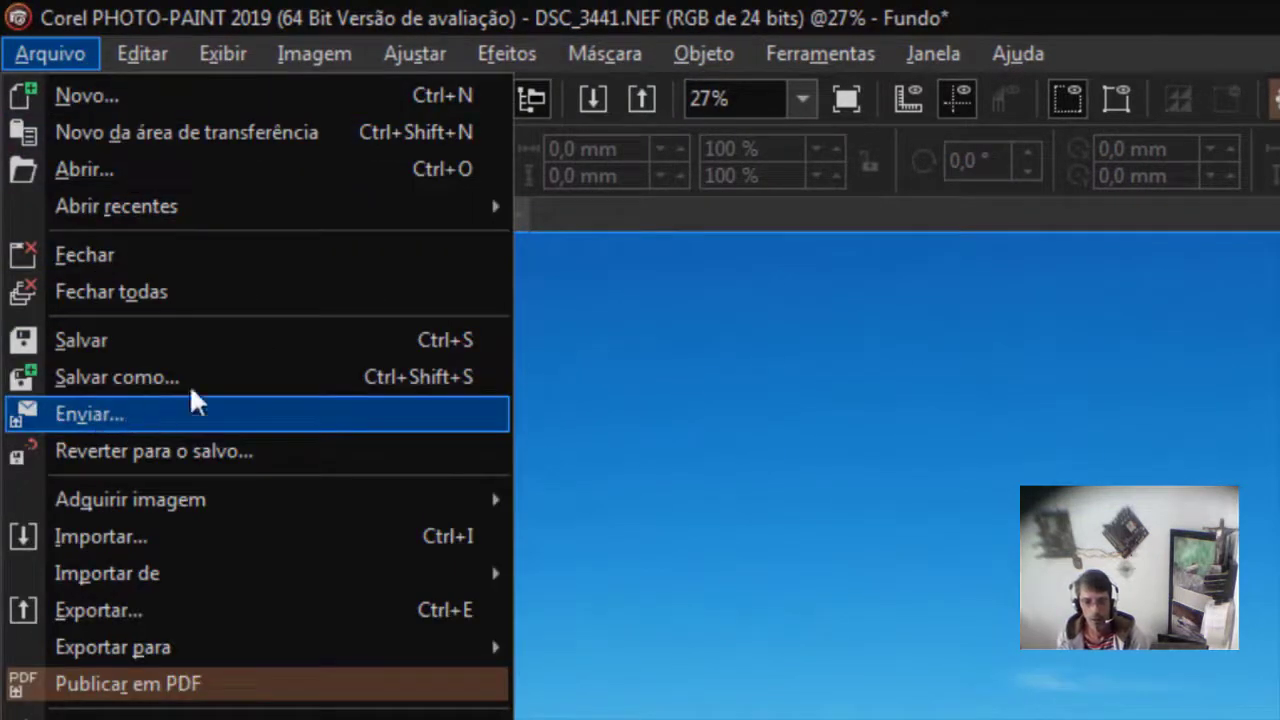
left_click(280, 377)
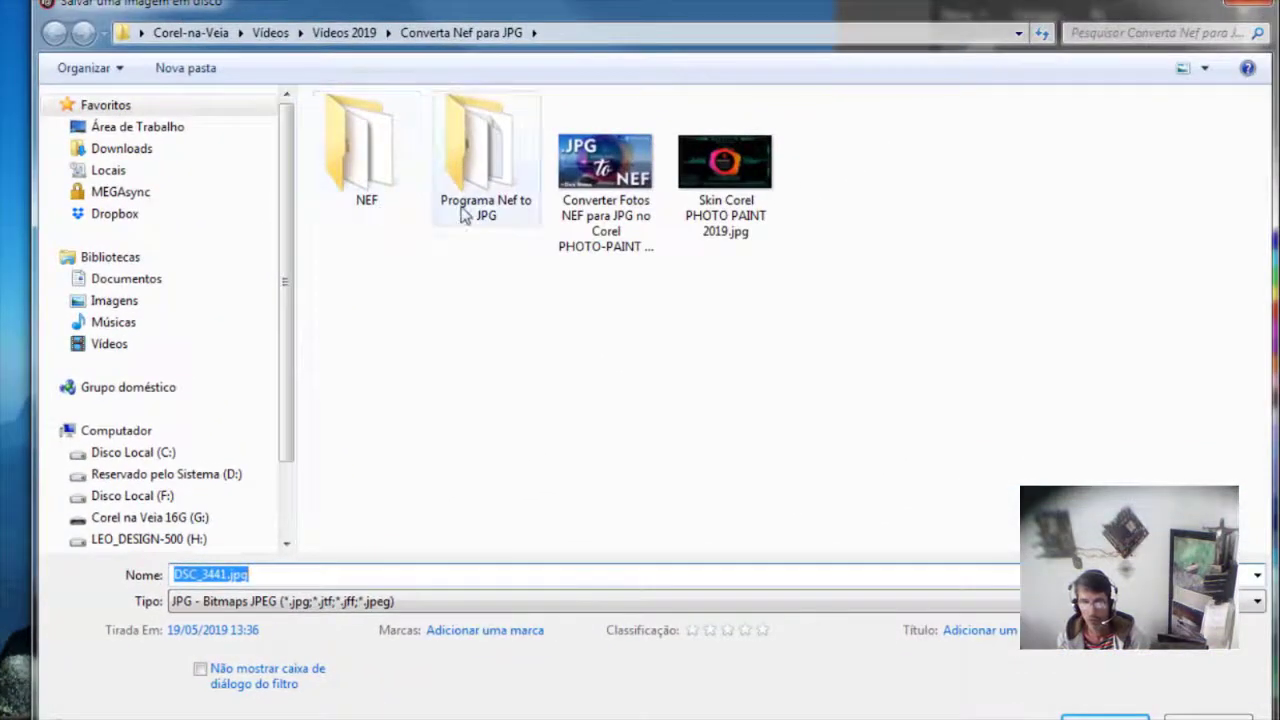
double_click(372, 165)
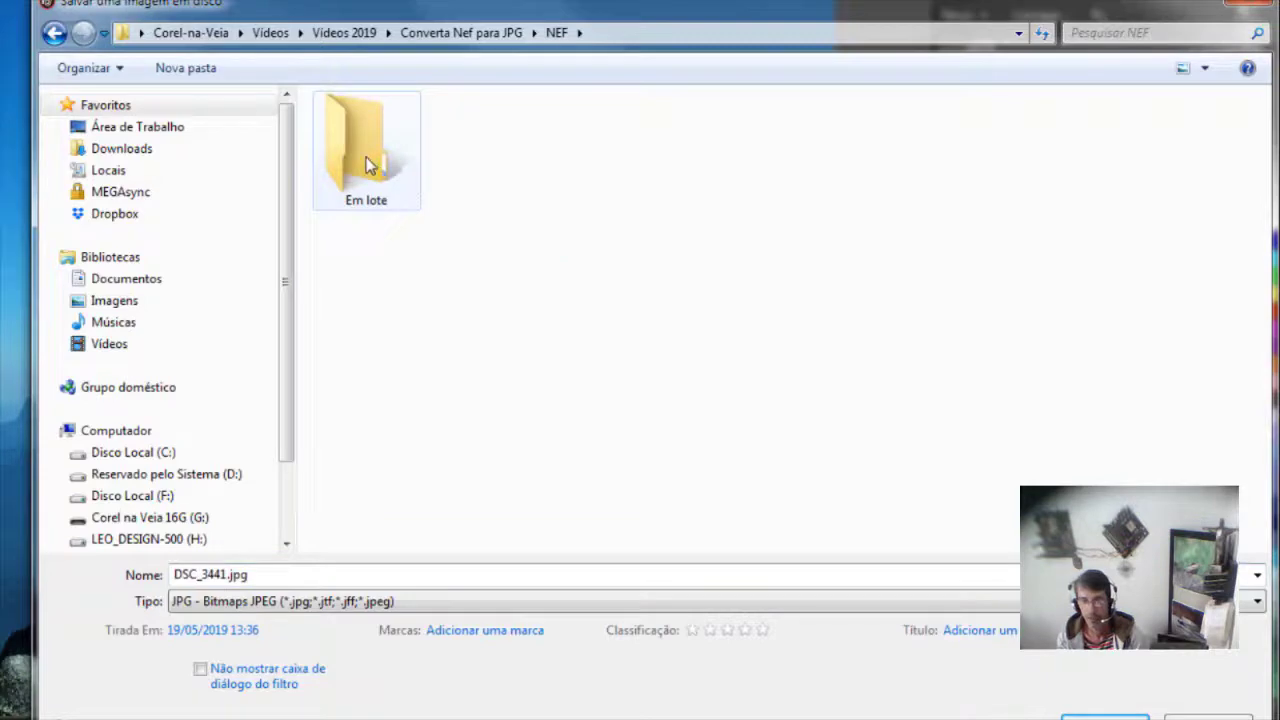
double_click(366, 165)
- Save it as DSC_3441.jpg in JPG format at 80% JPEG quality
left_click(290, 577)
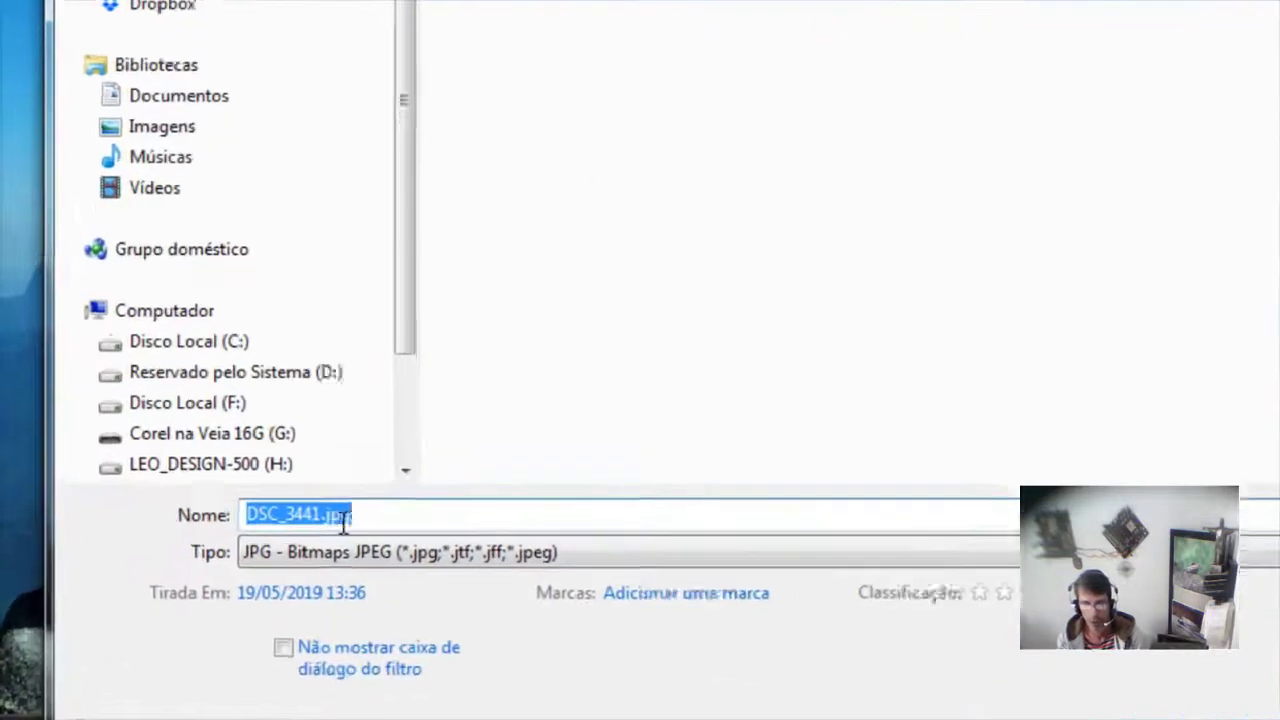
left_click(322, 514)
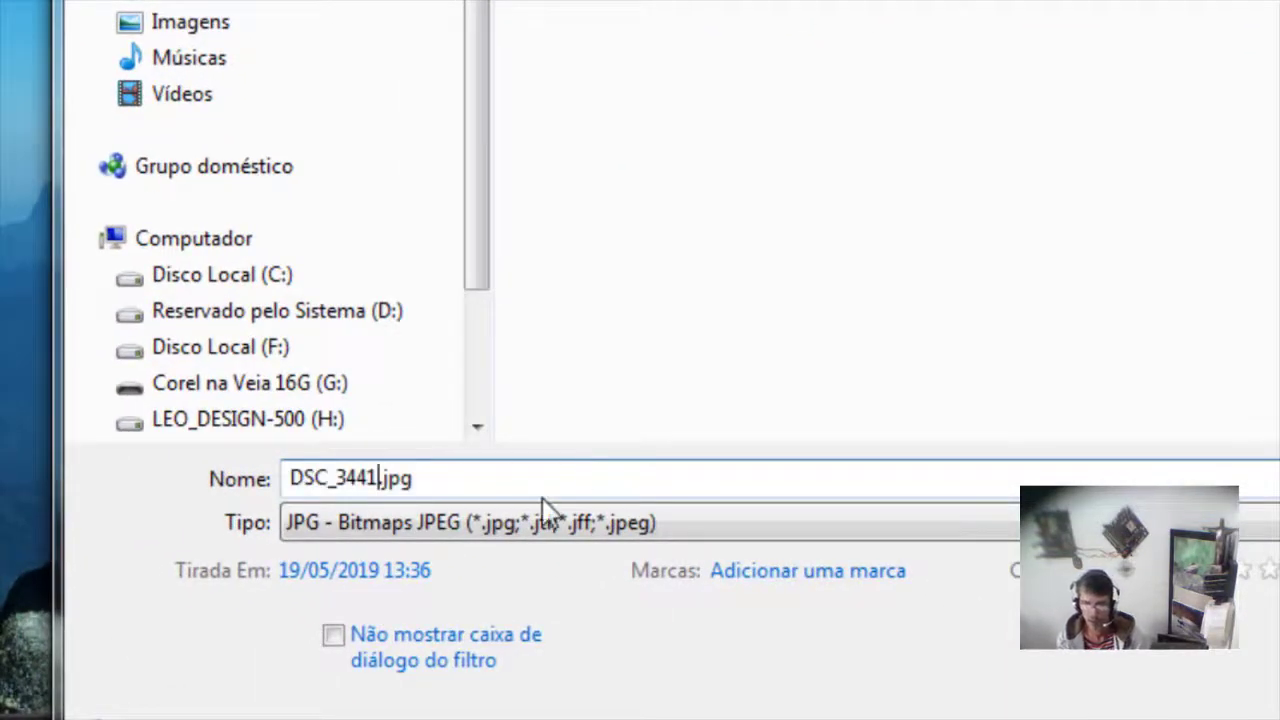
left_click(683, 527)
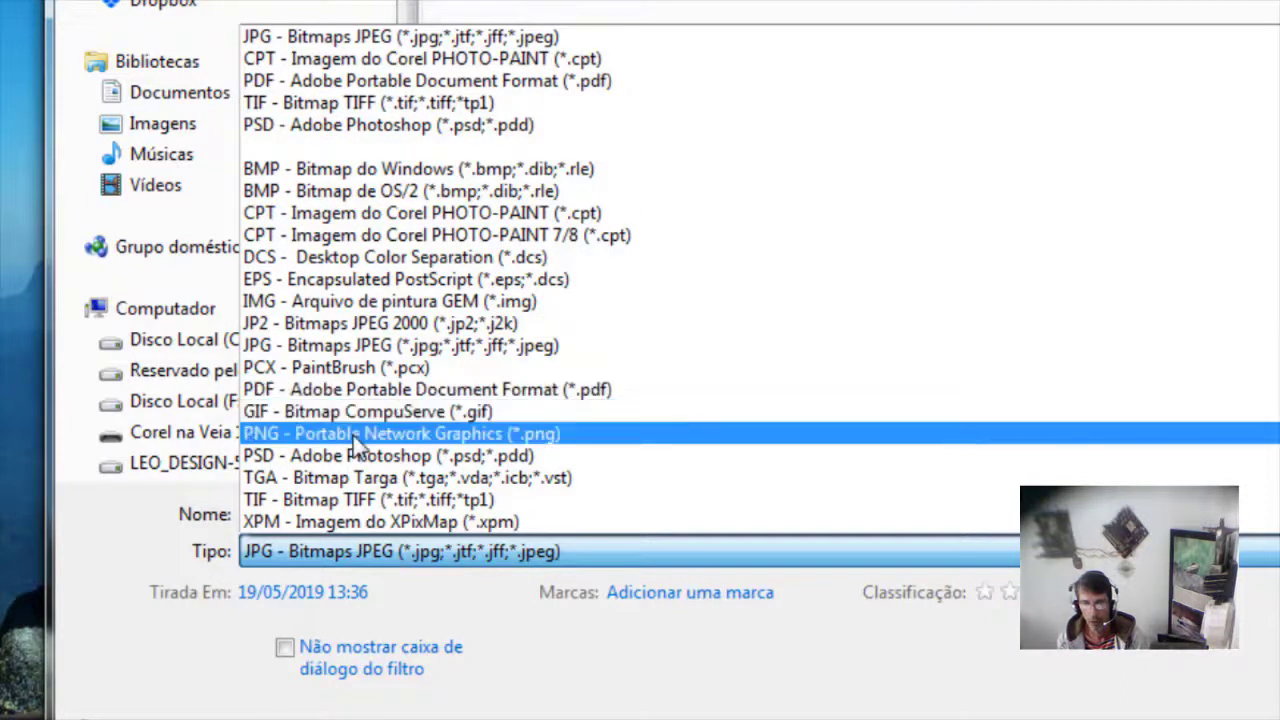
left_click(505, 705)
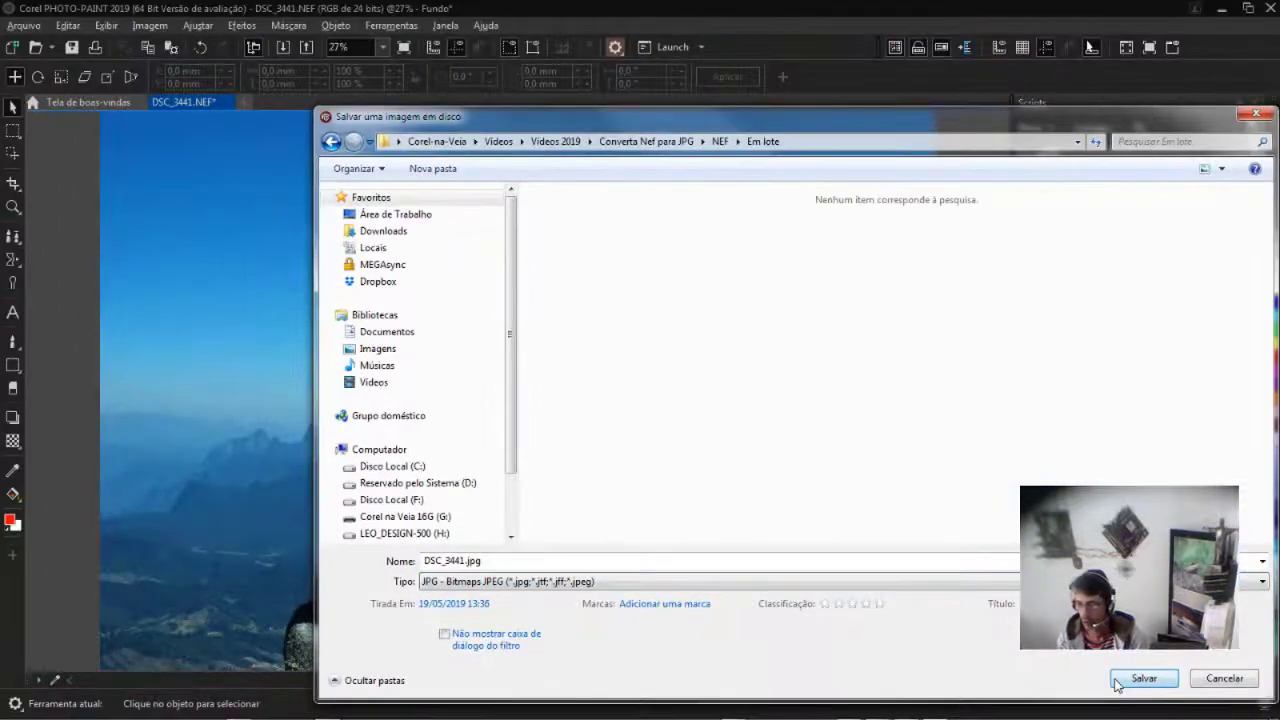
left_click(1173, 680)
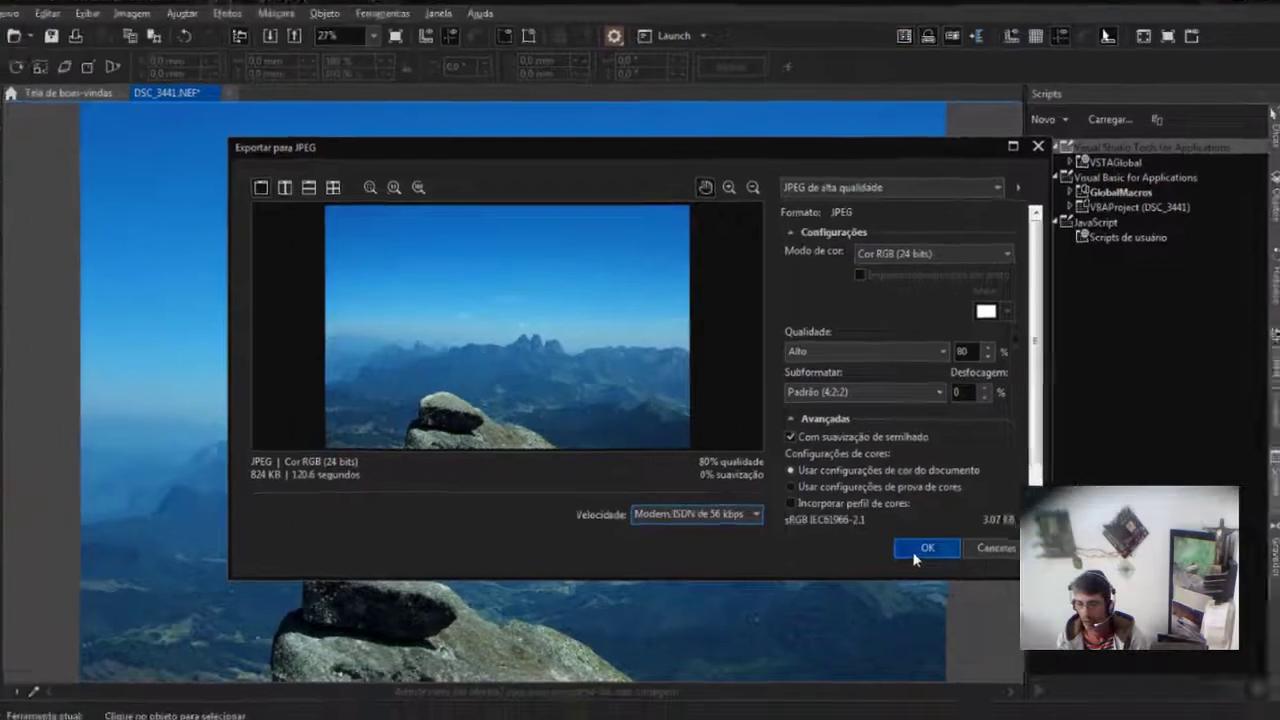
left_click(908, 546)
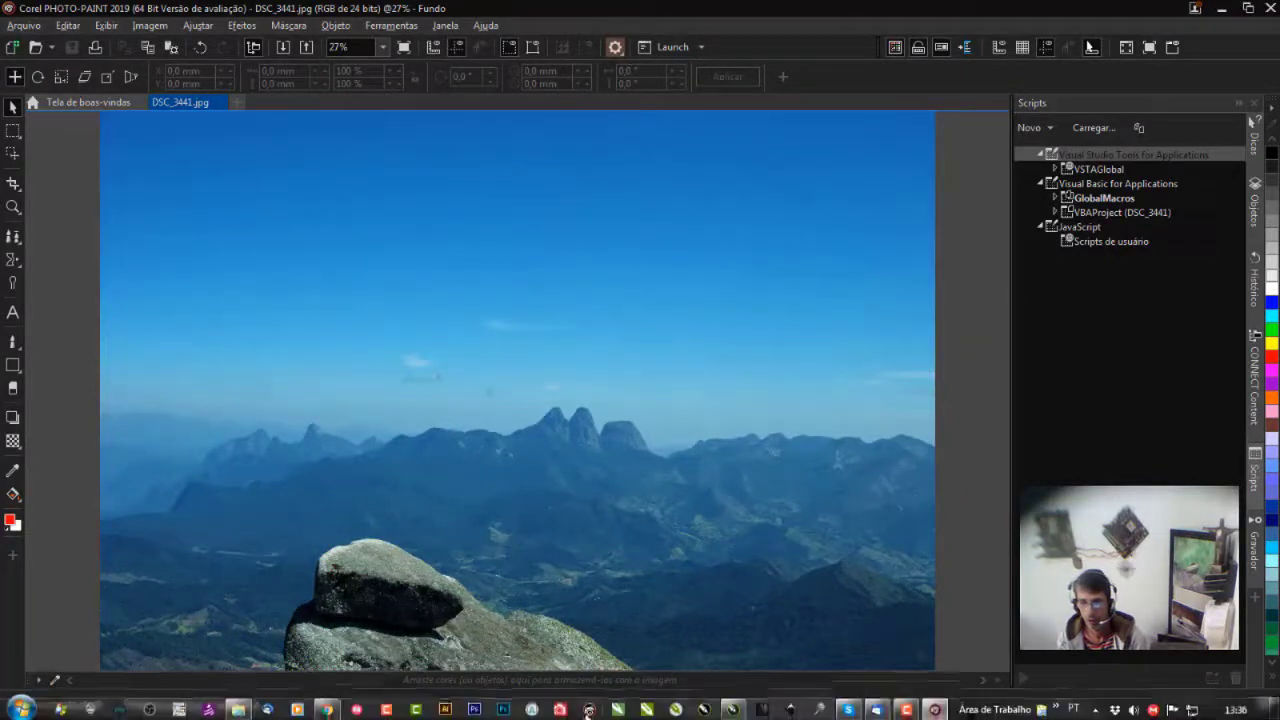
- Browse into the Em lote folder and select the test DSC_3441.jpg
left_click(238, 710)
double_click(884, 133)
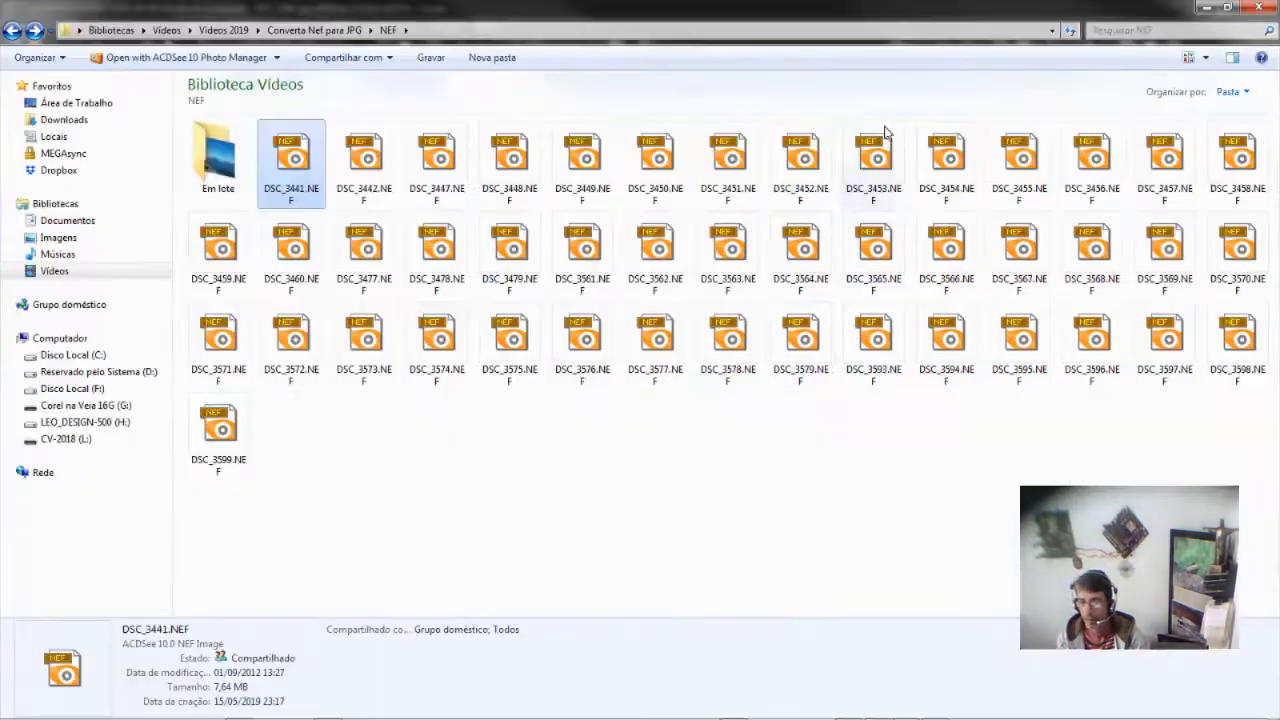
double_click(217, 150)
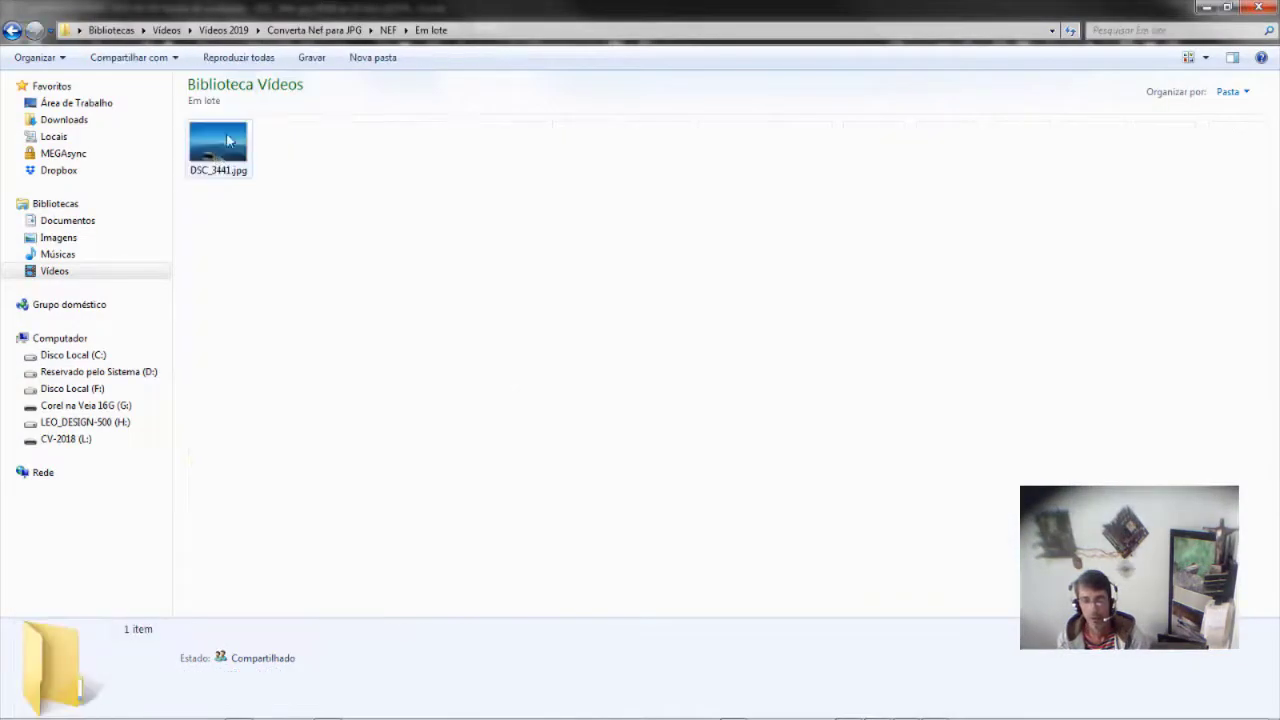
left_click(222, 140)
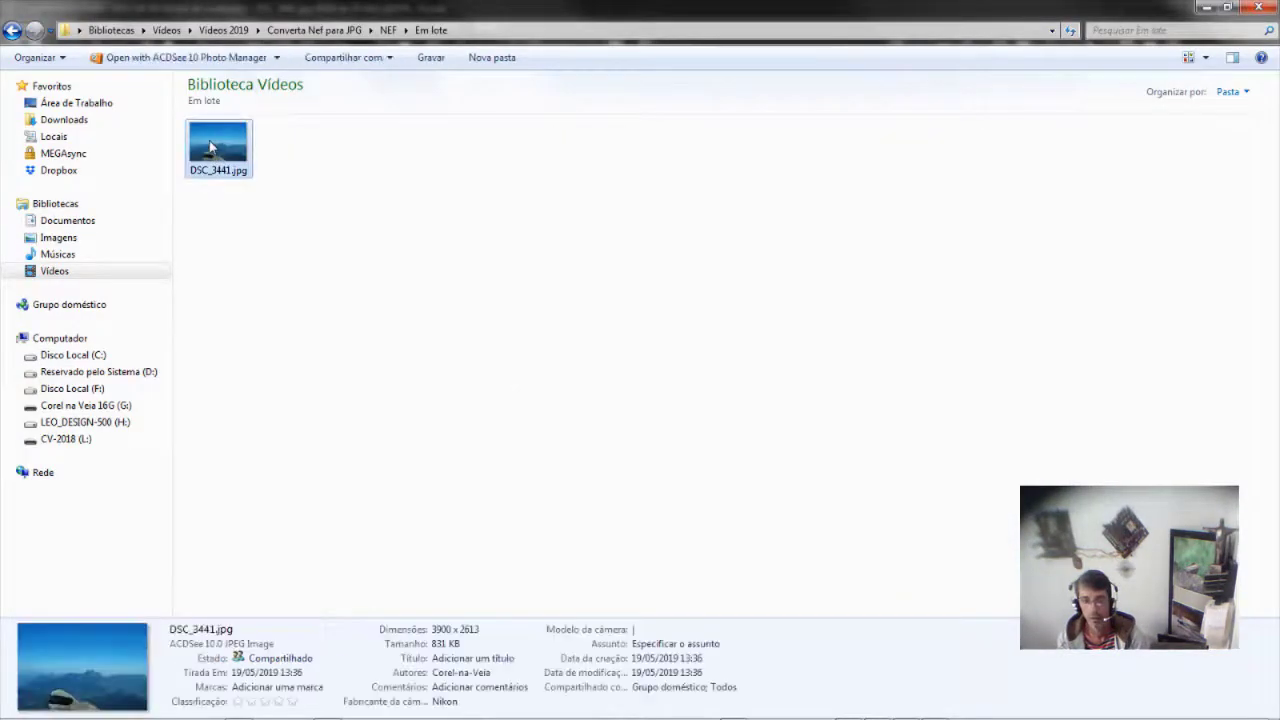
left_click(12, 30)
left_click(365, 160)
left_click(280, 160)
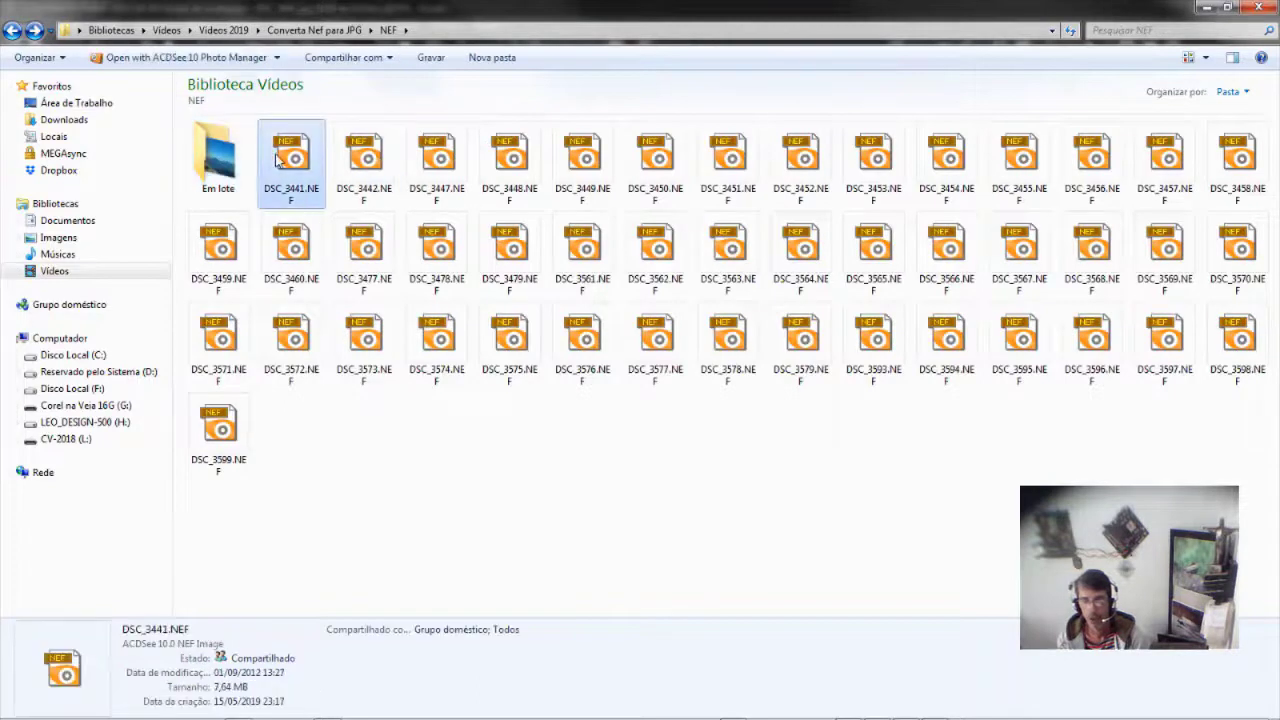
left_click(215, 158)
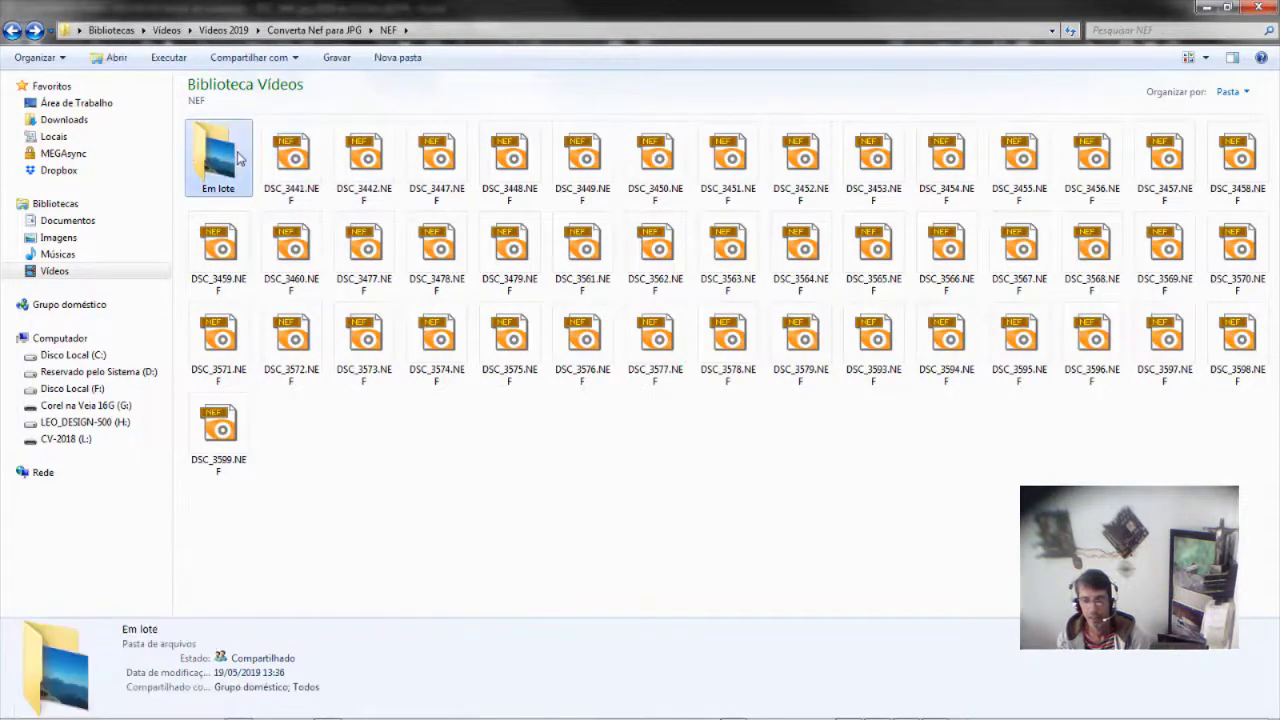
double_click(220, 158)
left_click(219, 155)
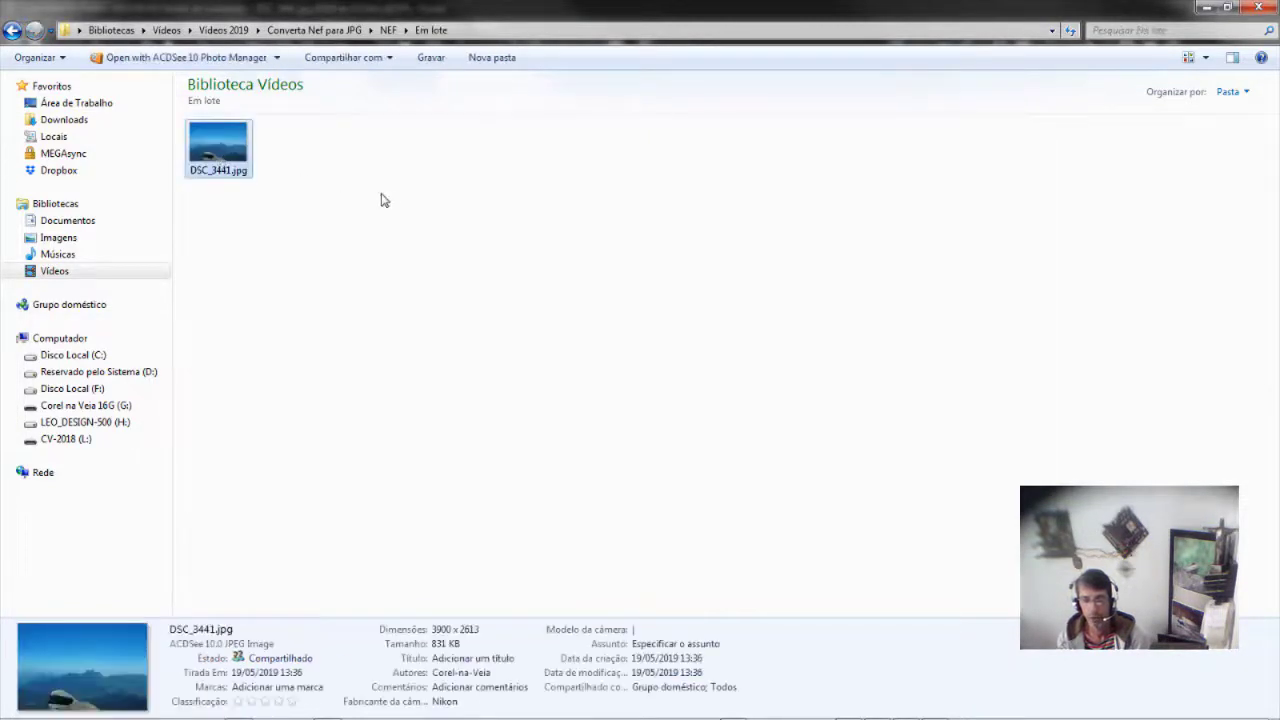
- Close DSC_3441.jpg in PHOTO-PAINT, permanently delete it, and go back to the NEF folder
key("alt+Tab")
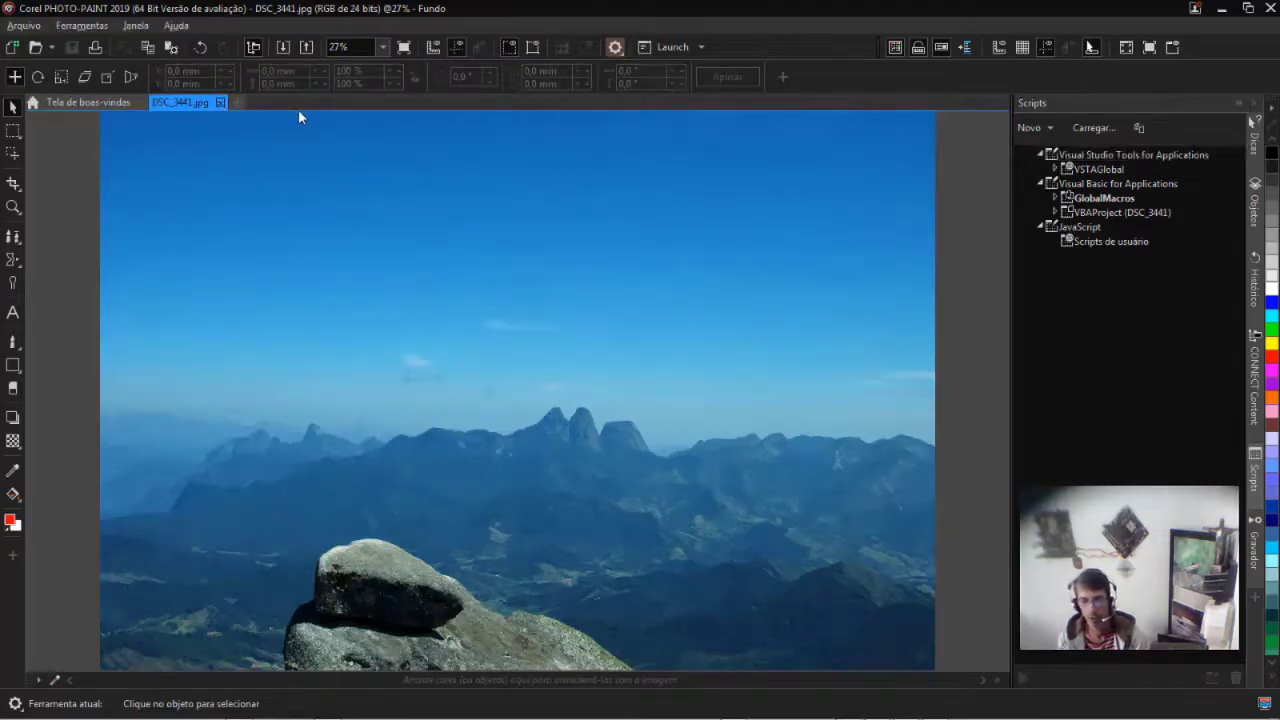
left_click(220, 102)
key("alt+Tab")
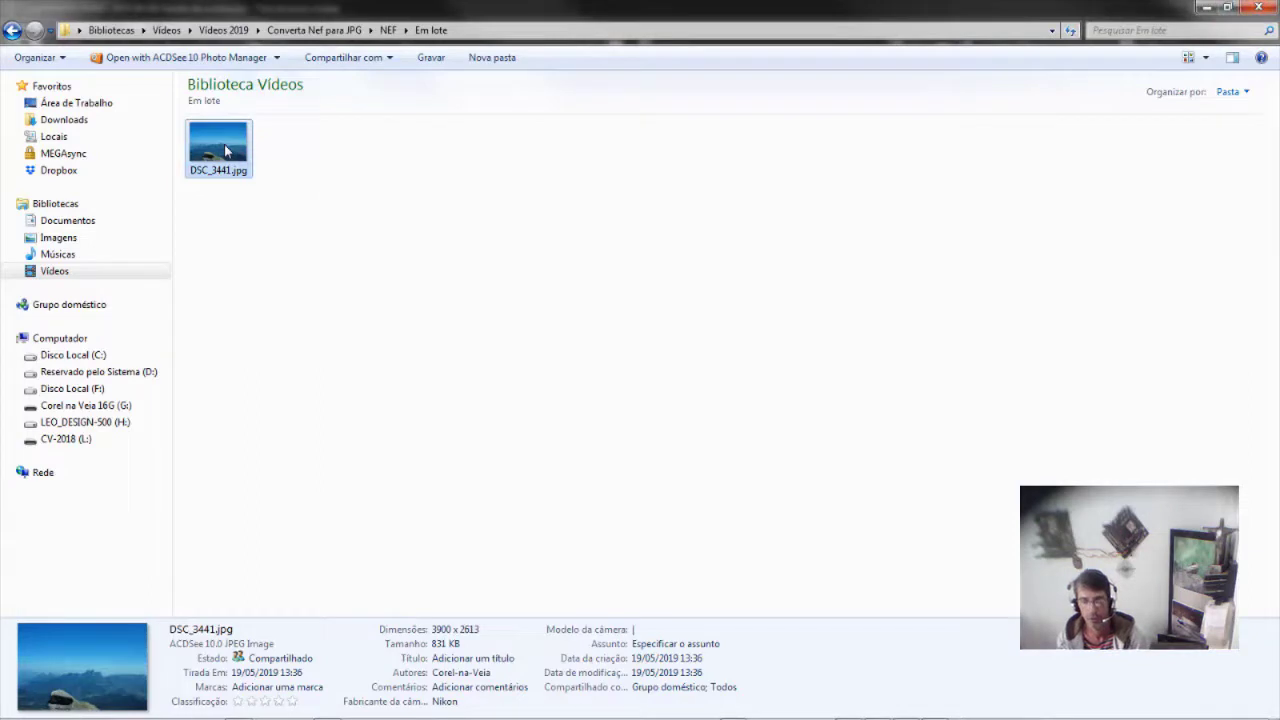
key("shift+Delete")
key("Return")
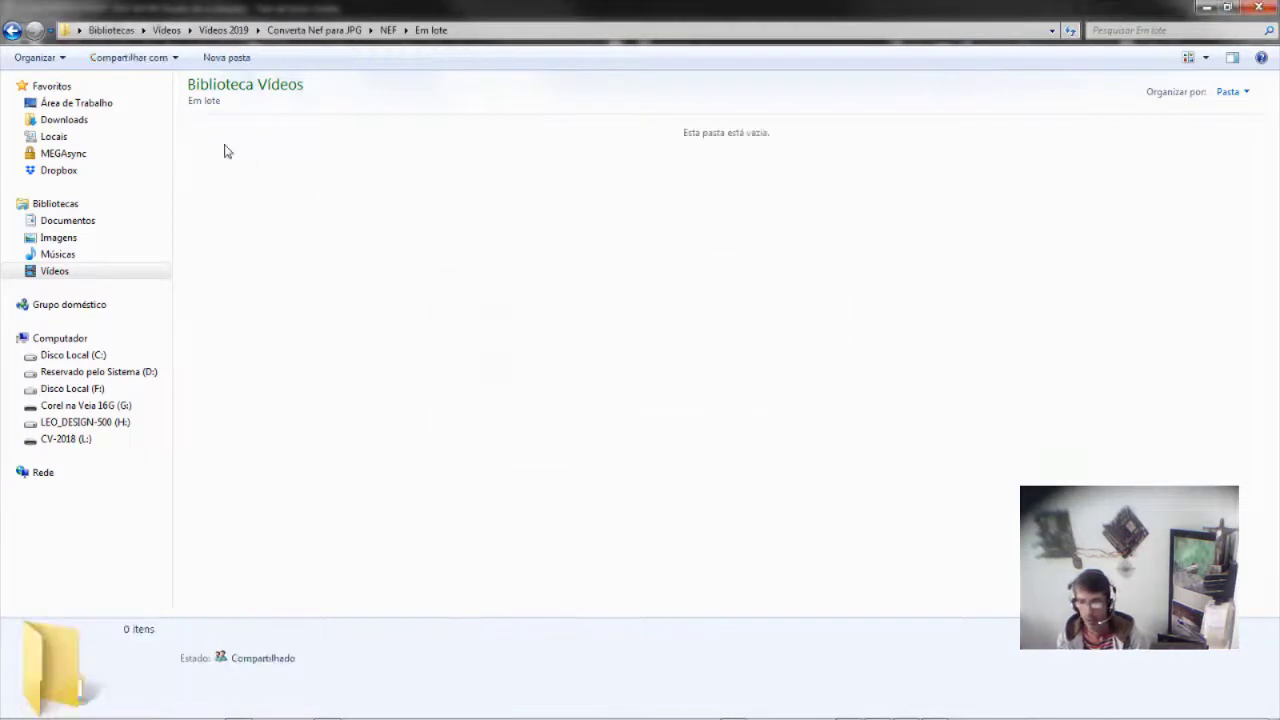
left_click(11, 33)
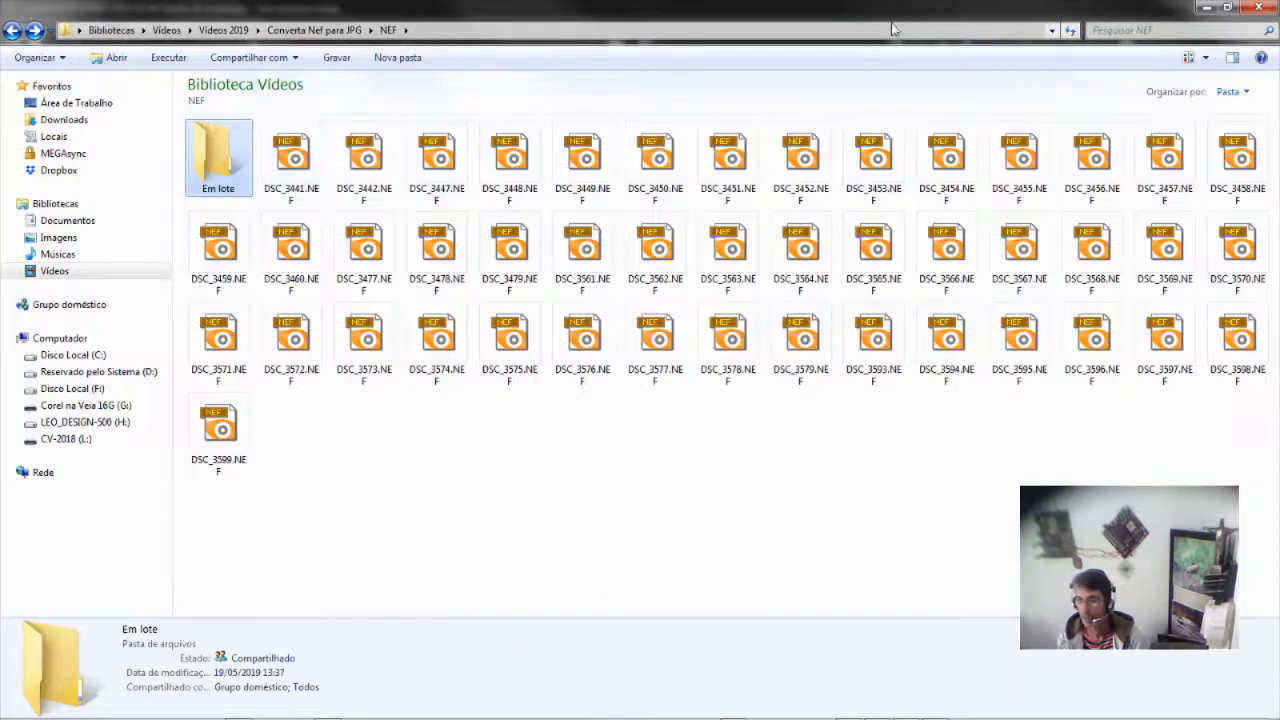
double_click(1005, 12)
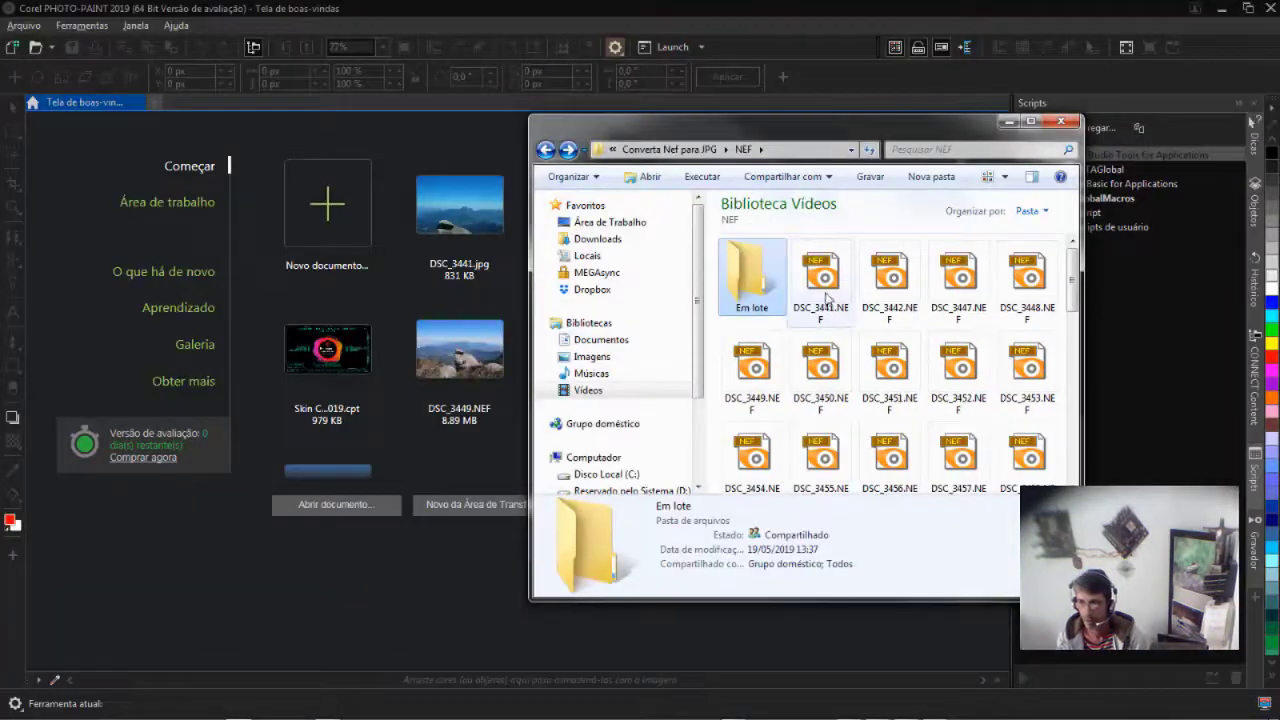
- Drag DSC_3441.NEF into PHOTO-PAINT to bring up the Lab câmera Raw dialog
left_click_drag(808, 272, 510, 99)
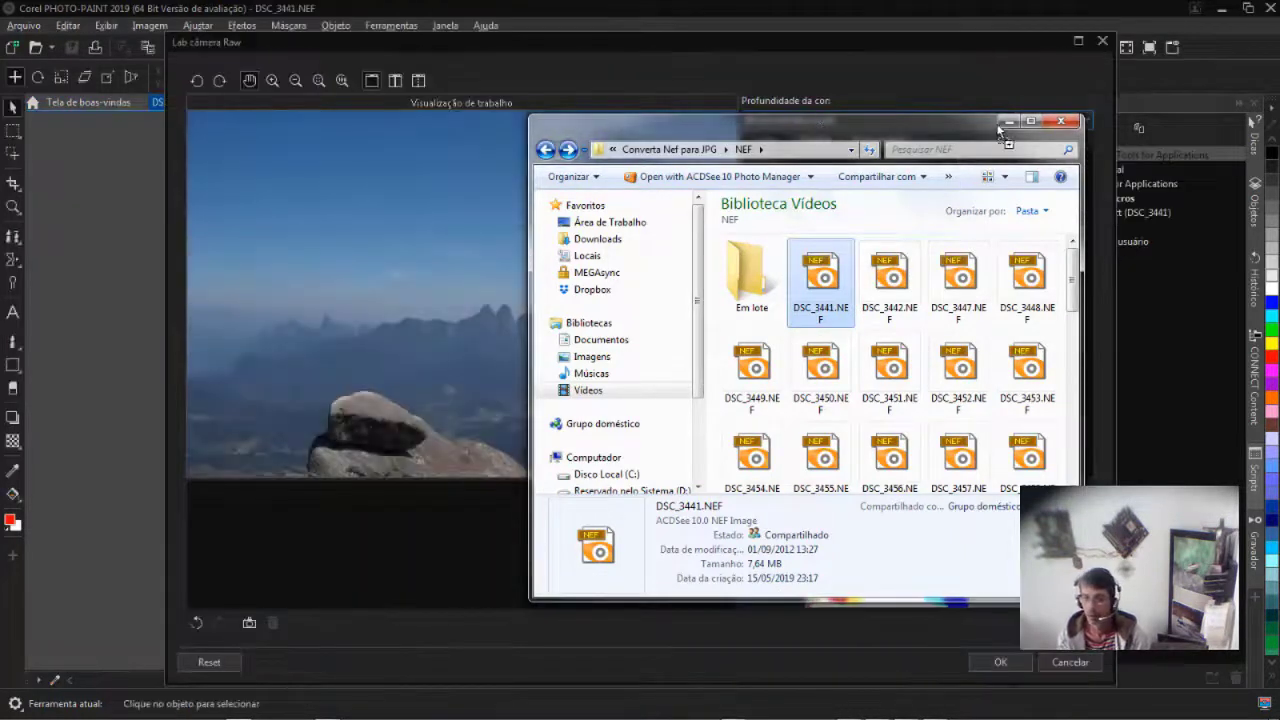
left_click(935, 106)
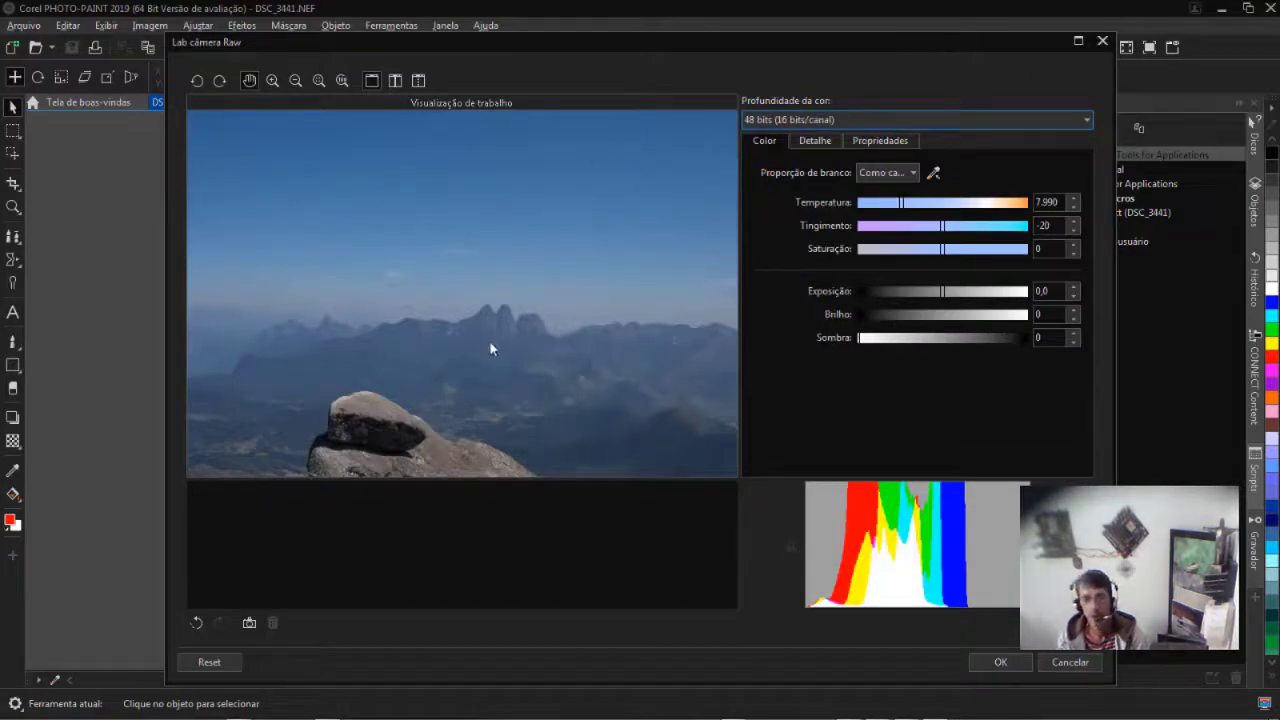
left_click_drag(606, 44, 536, 44)
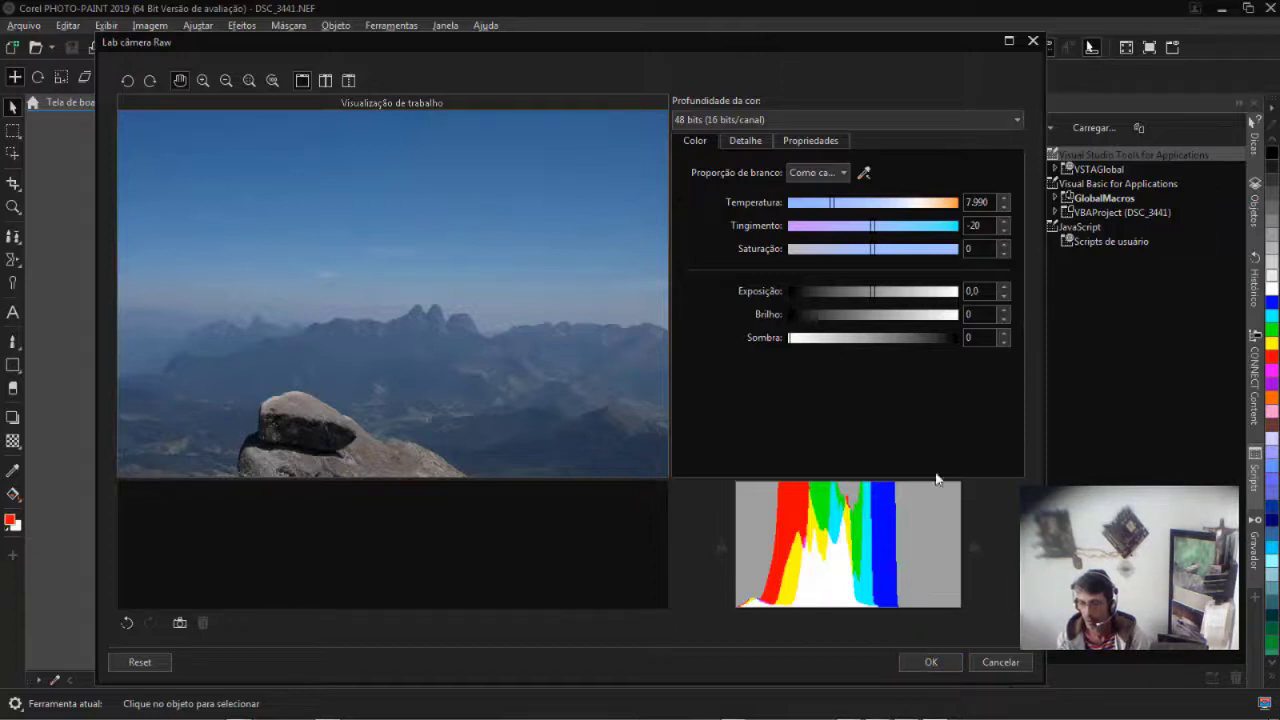
- Set Temperatura 6.610, Tingimento -8, Brilho 22 and Sombra 17, then accept
left_click(855, 204)
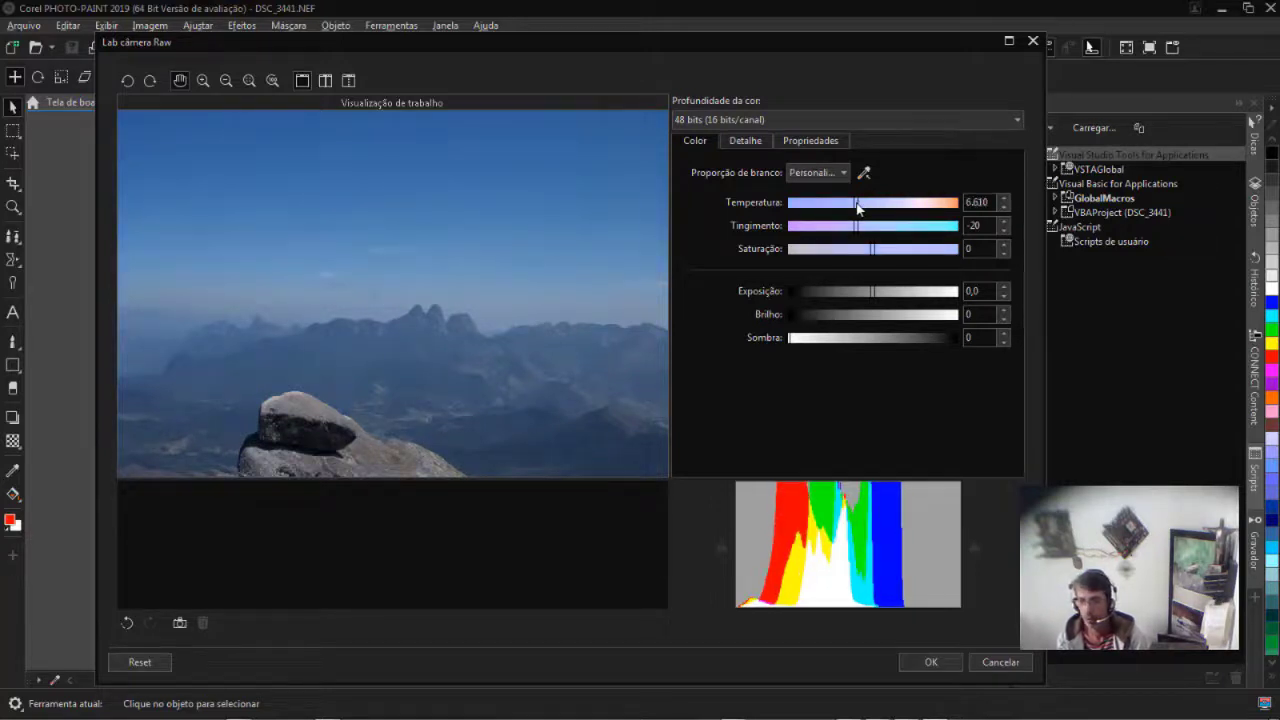
left_click(810, 314)
left_click_drag(818, 318, 827, 321)
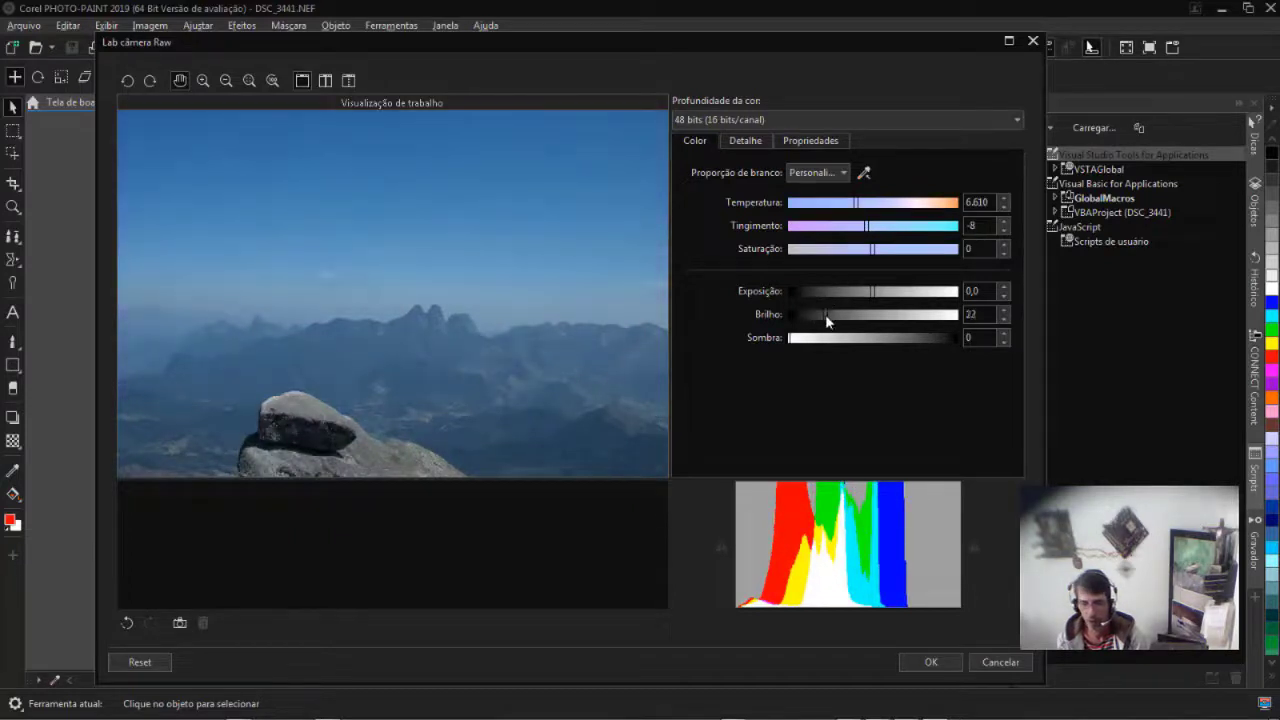
left_click(819, 339)
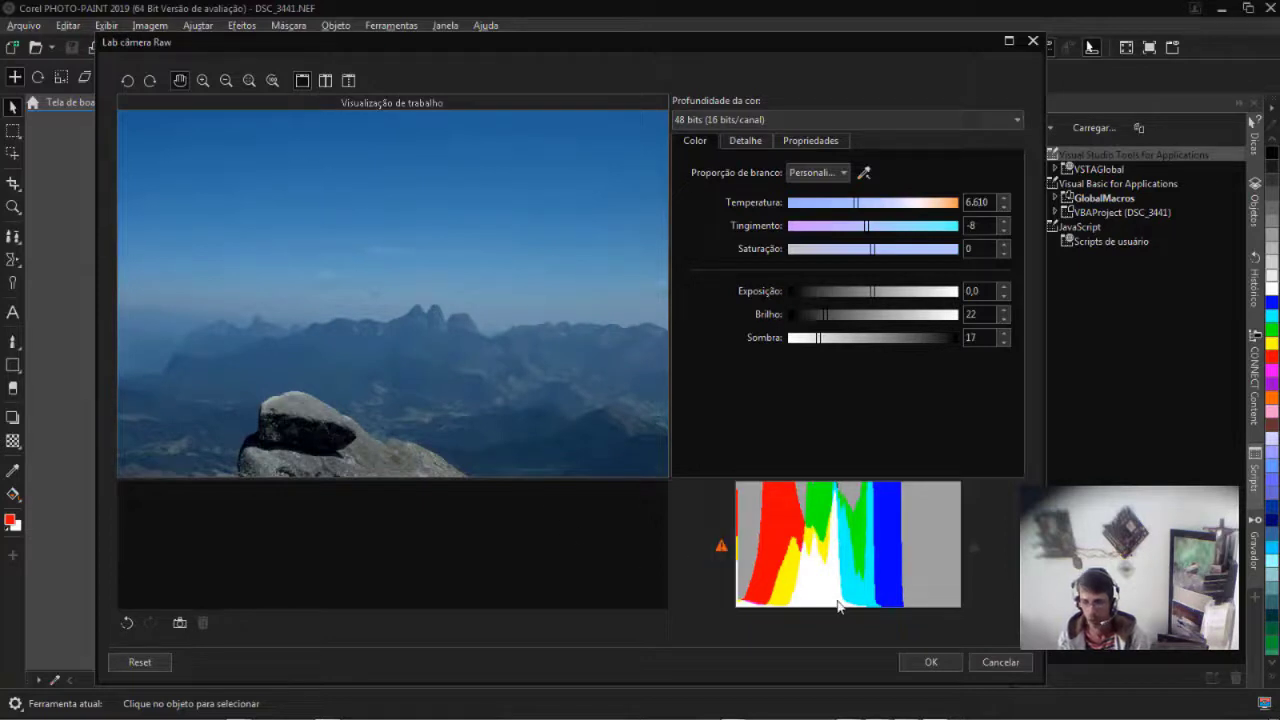
left_click(930, 662)
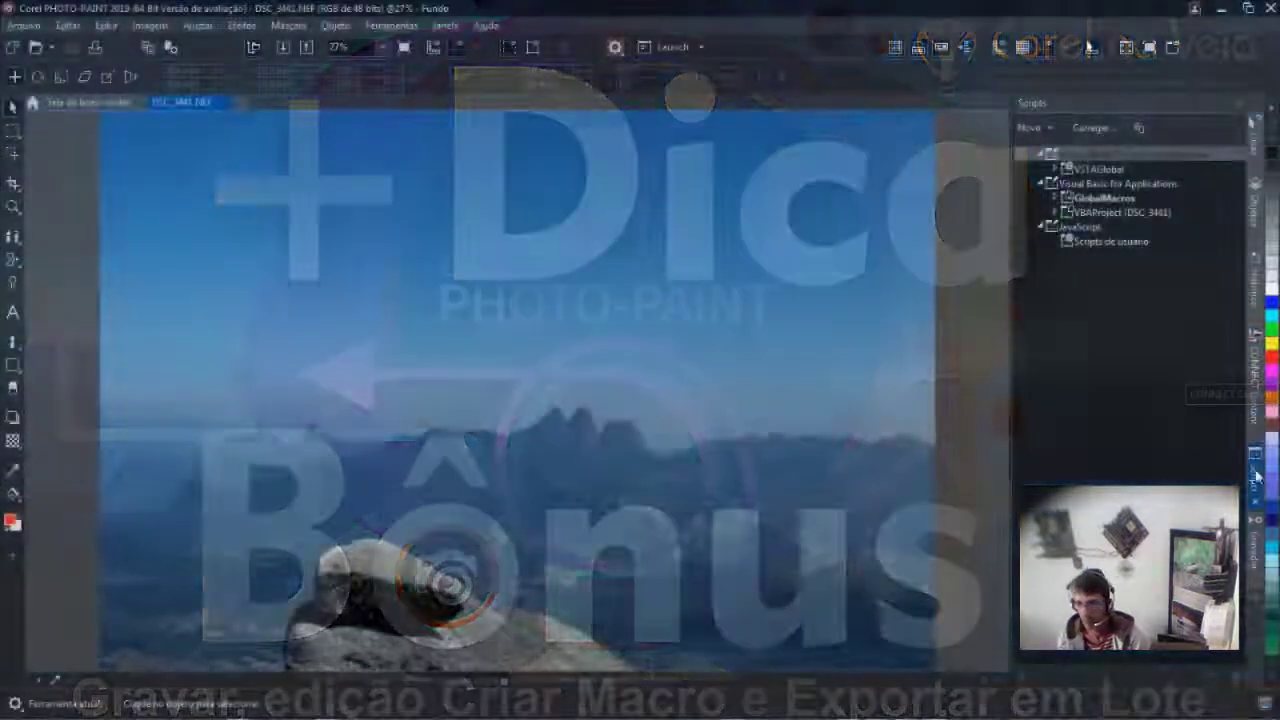
- Show the Gravador docker and close the DSC_3441.NEF document
left_click(1256, 480)
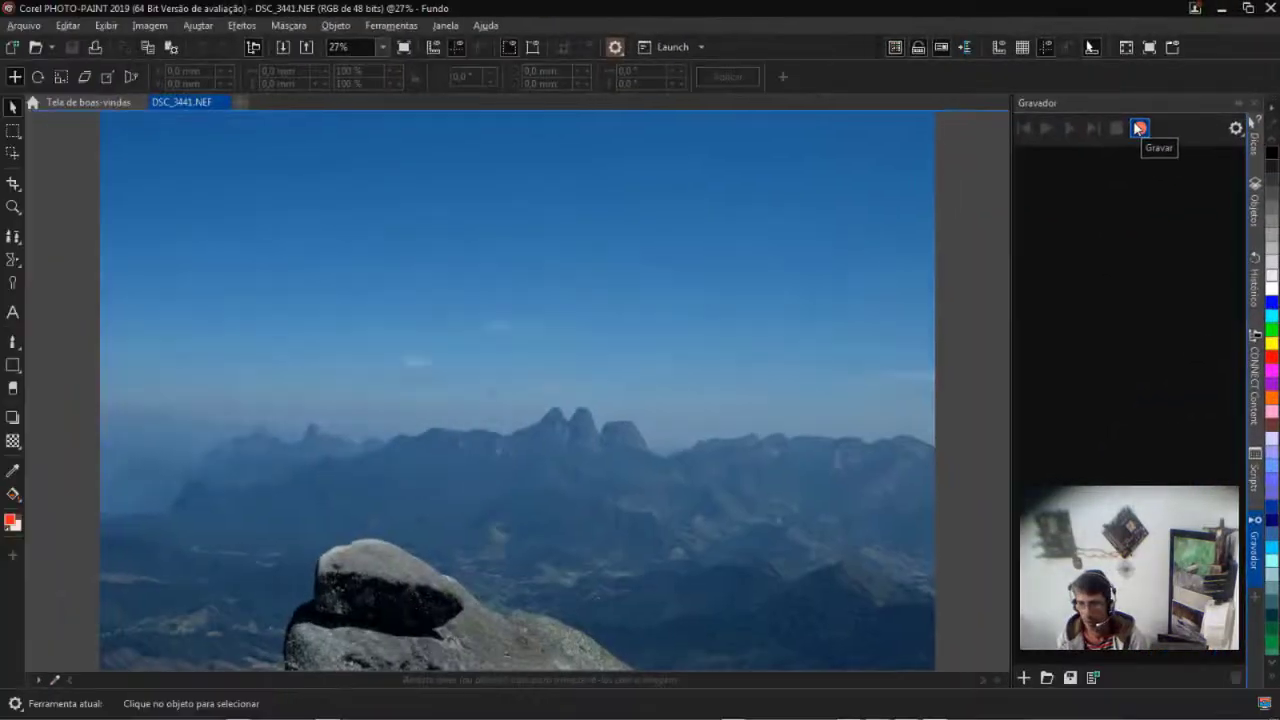
mouse_move(185, 102)
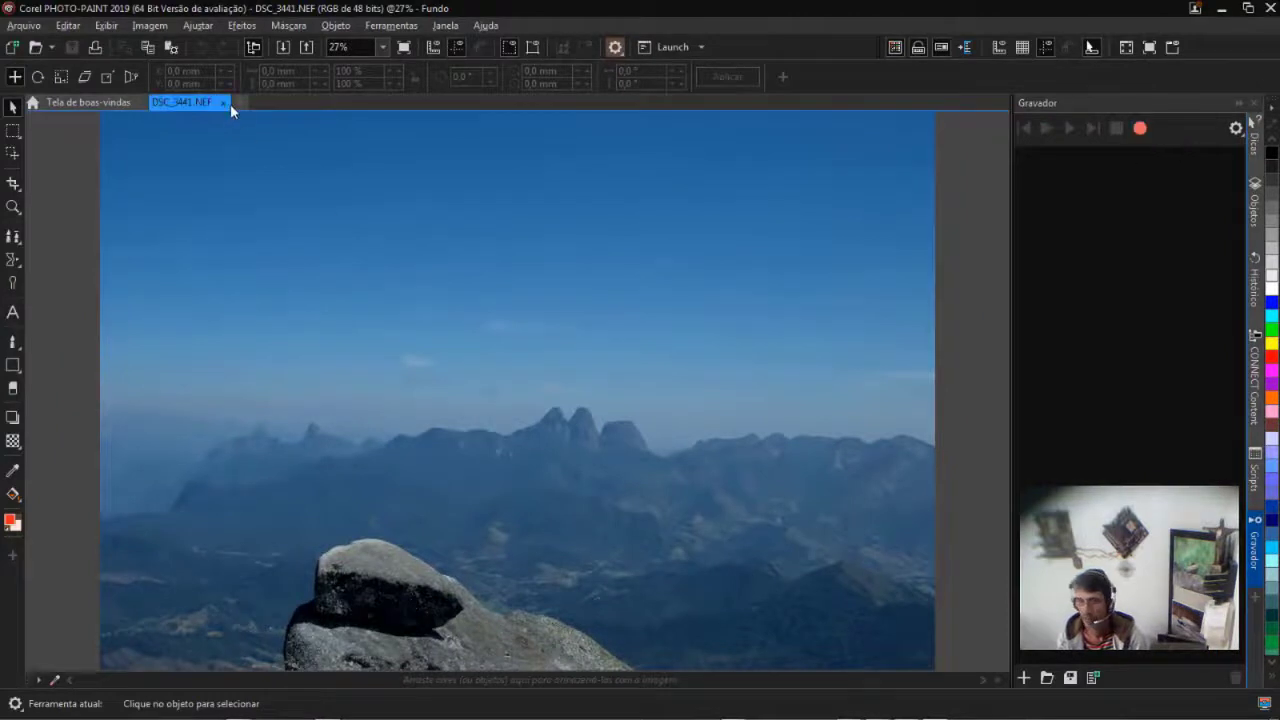
left_click(225, 103)
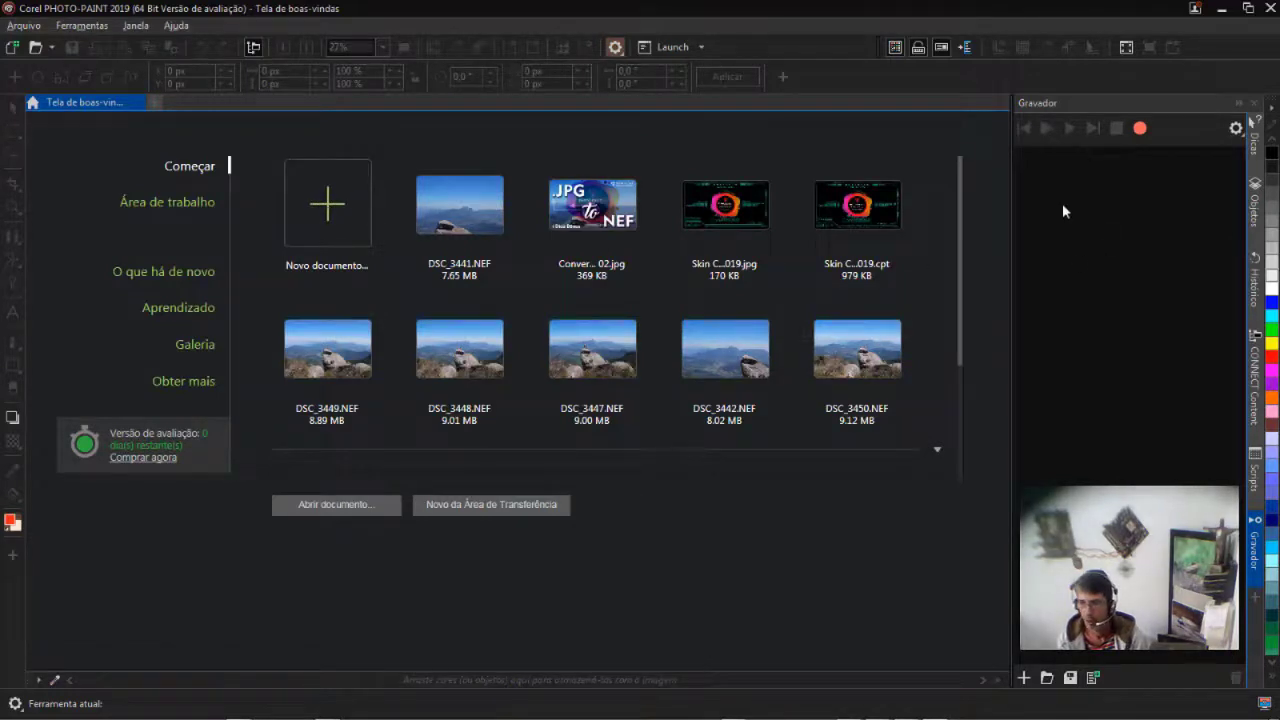
- Start recording in the Gravador docker and reopen DSC_3441.NEF with default raw settings
key("alt+Tab")
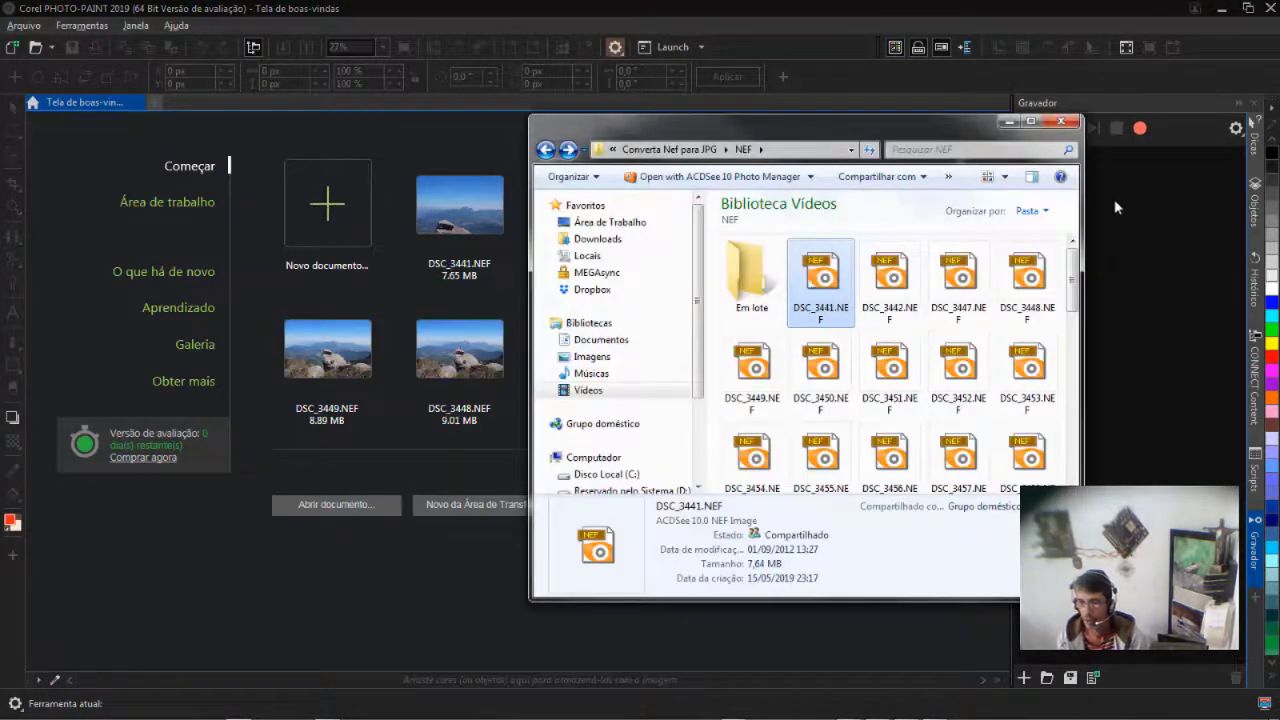
left_click(1147, 128)
left_click(1141, 128)
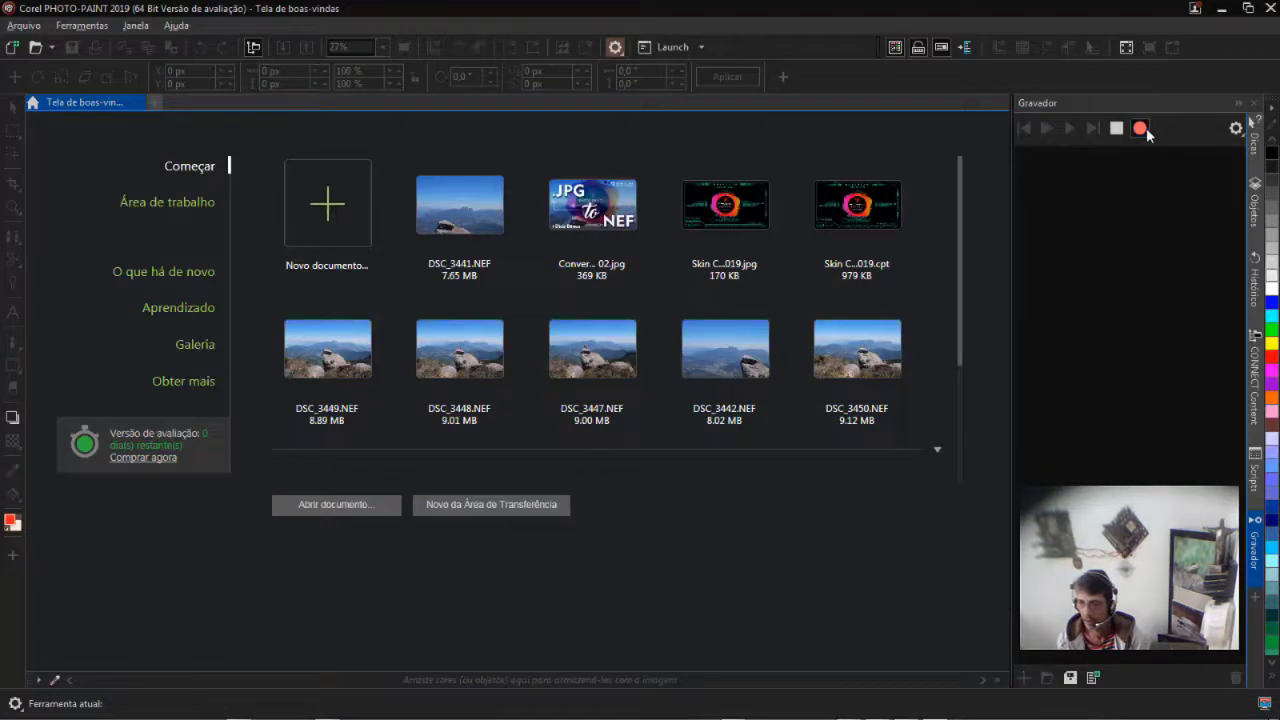
key("alt+Tab")
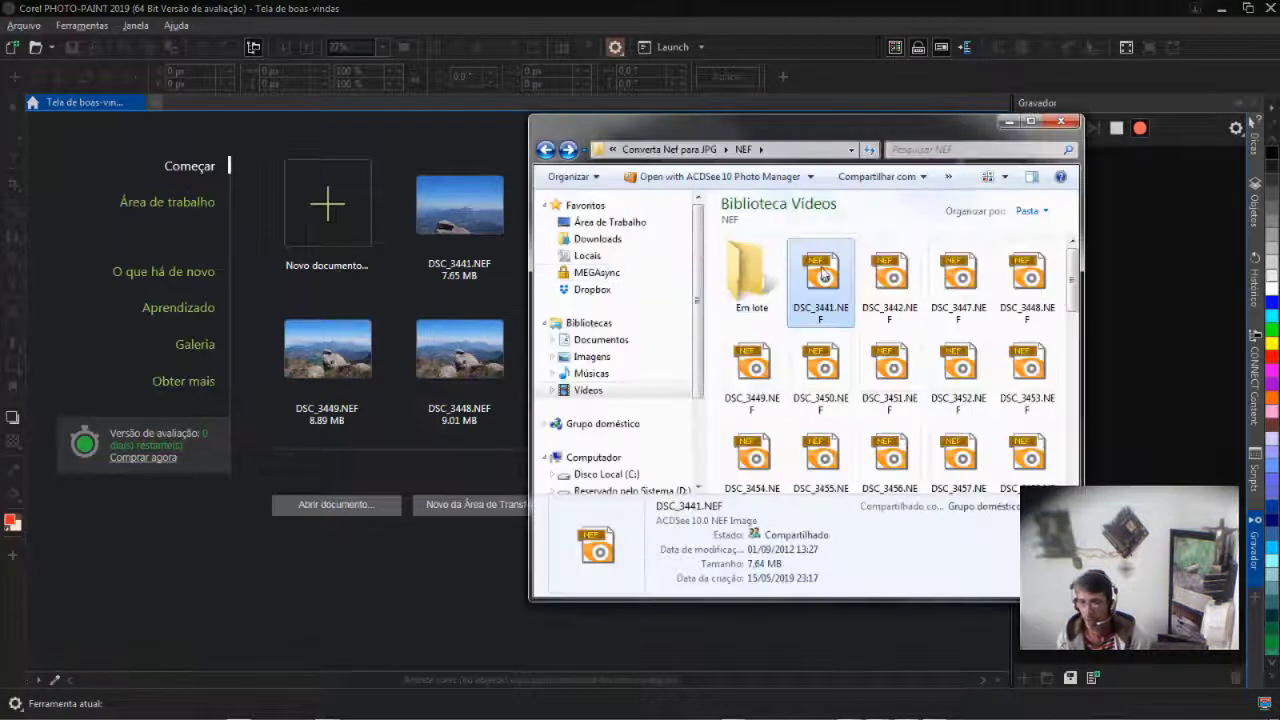
mouse_move(820, 275)
left_mouse_down()
mouse_move(565, 172)
mouse_move(447, 97)
left_mouse_up()
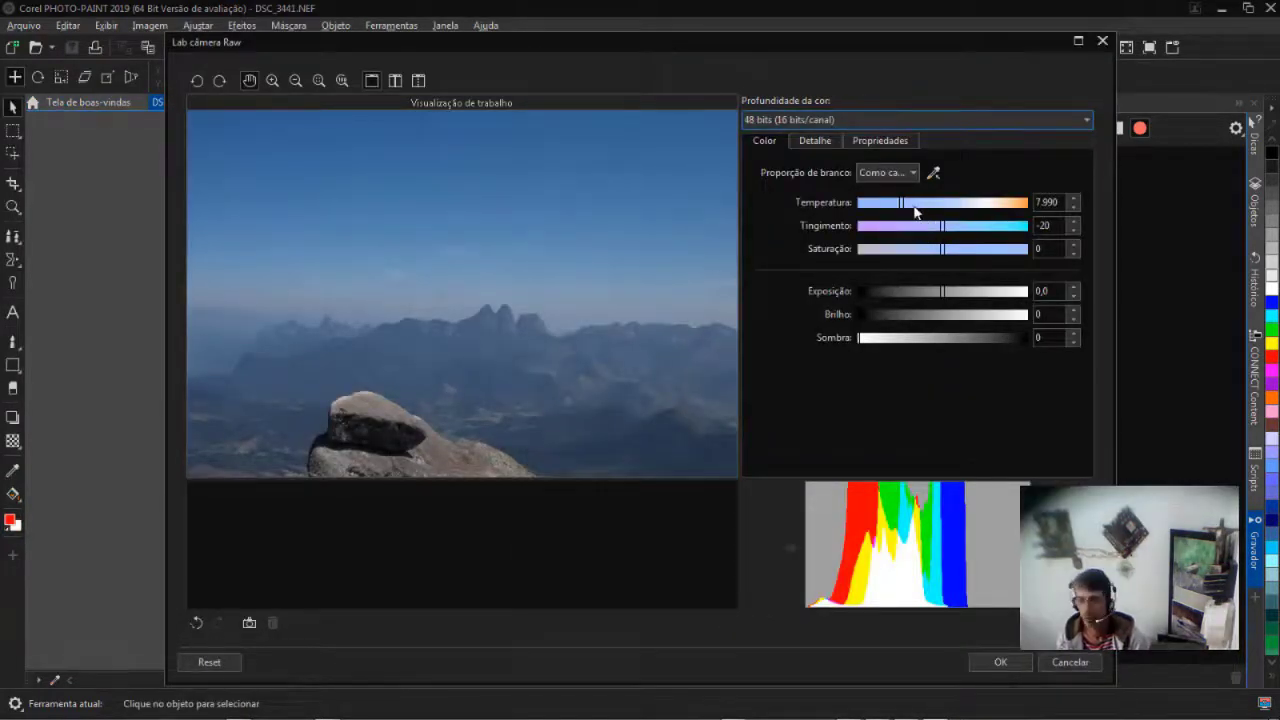
left_click(1000, 662)
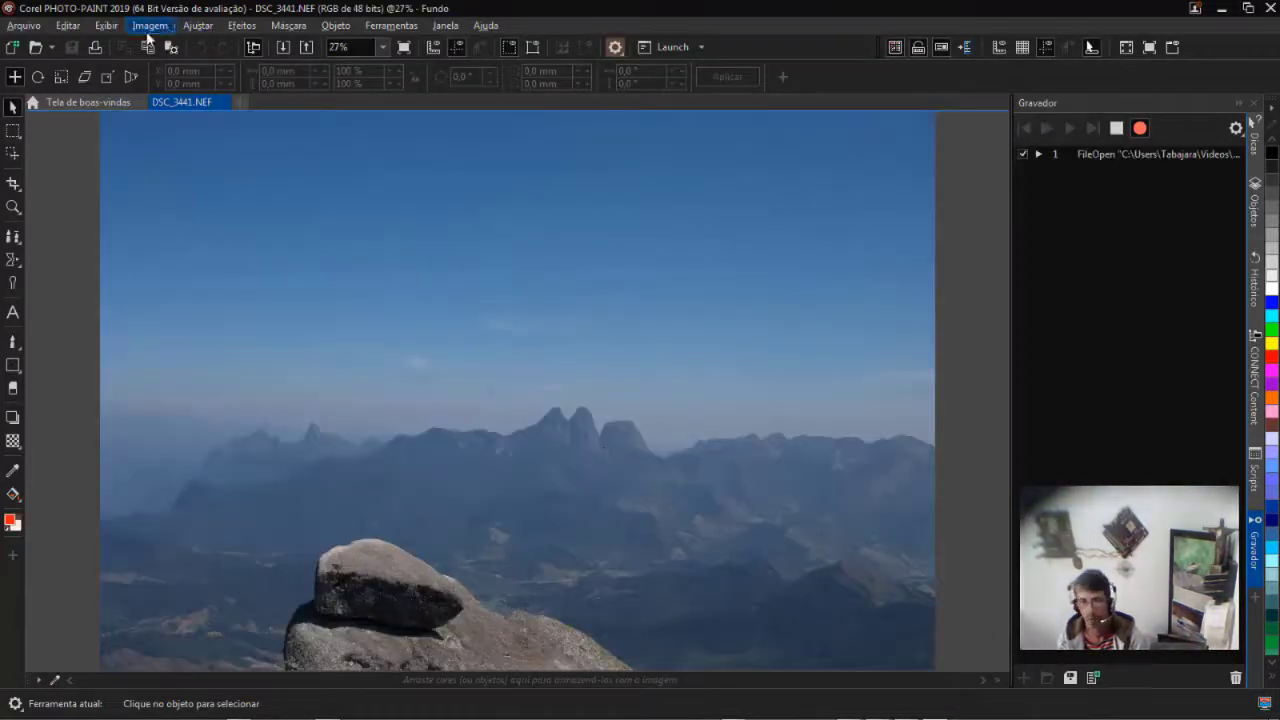
- Convert the image to RGB (24 bits) and apply a default Curva de tom adjustment
left_click(150, 25)
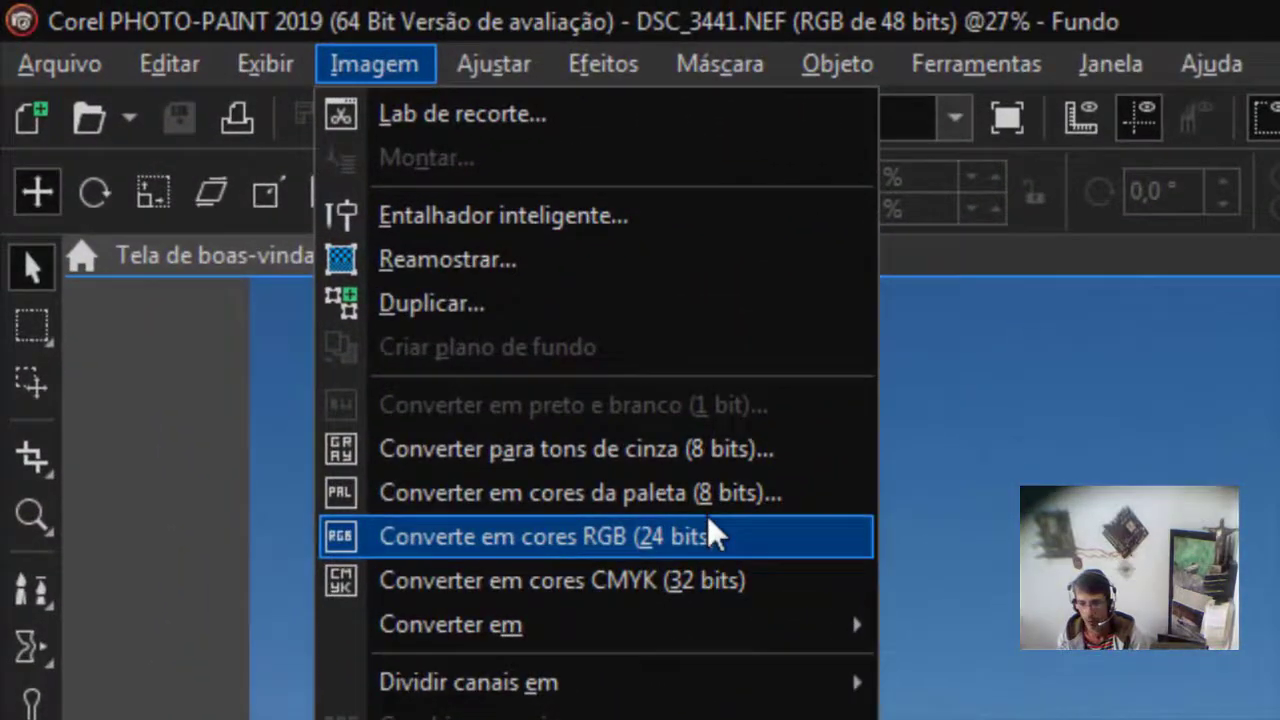
left_click(290, 221)
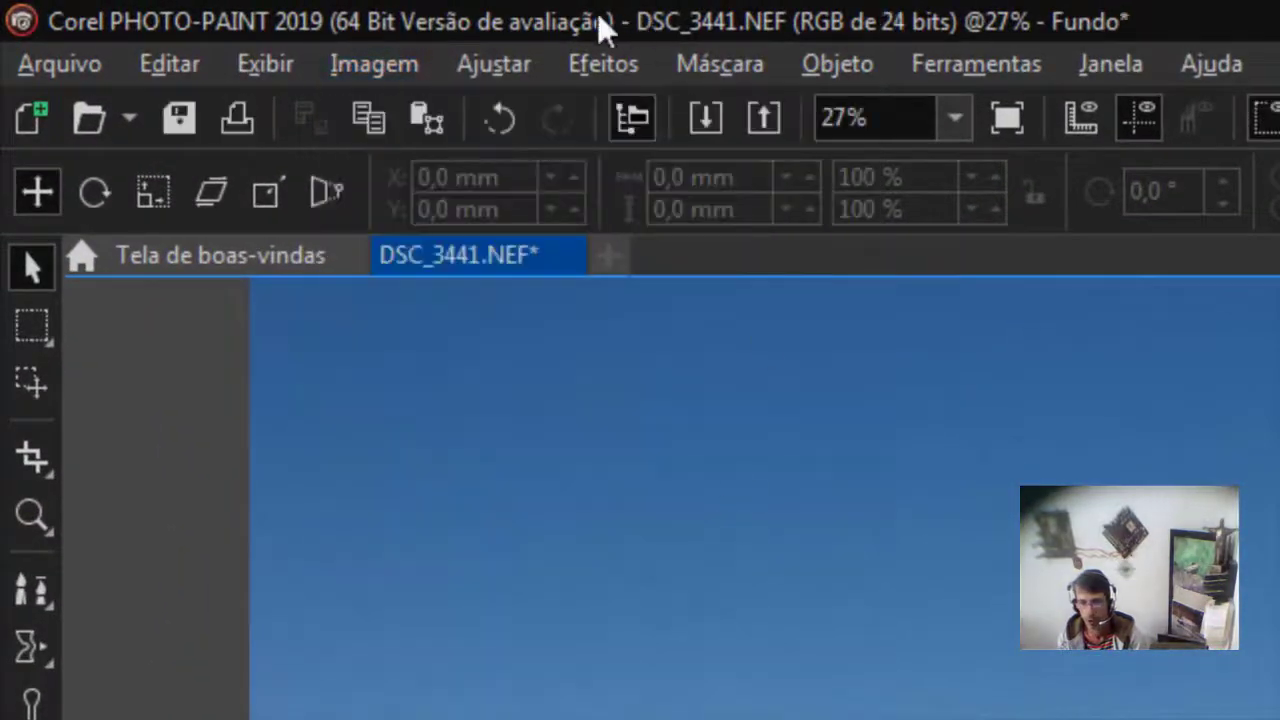
left_click(476, 60)
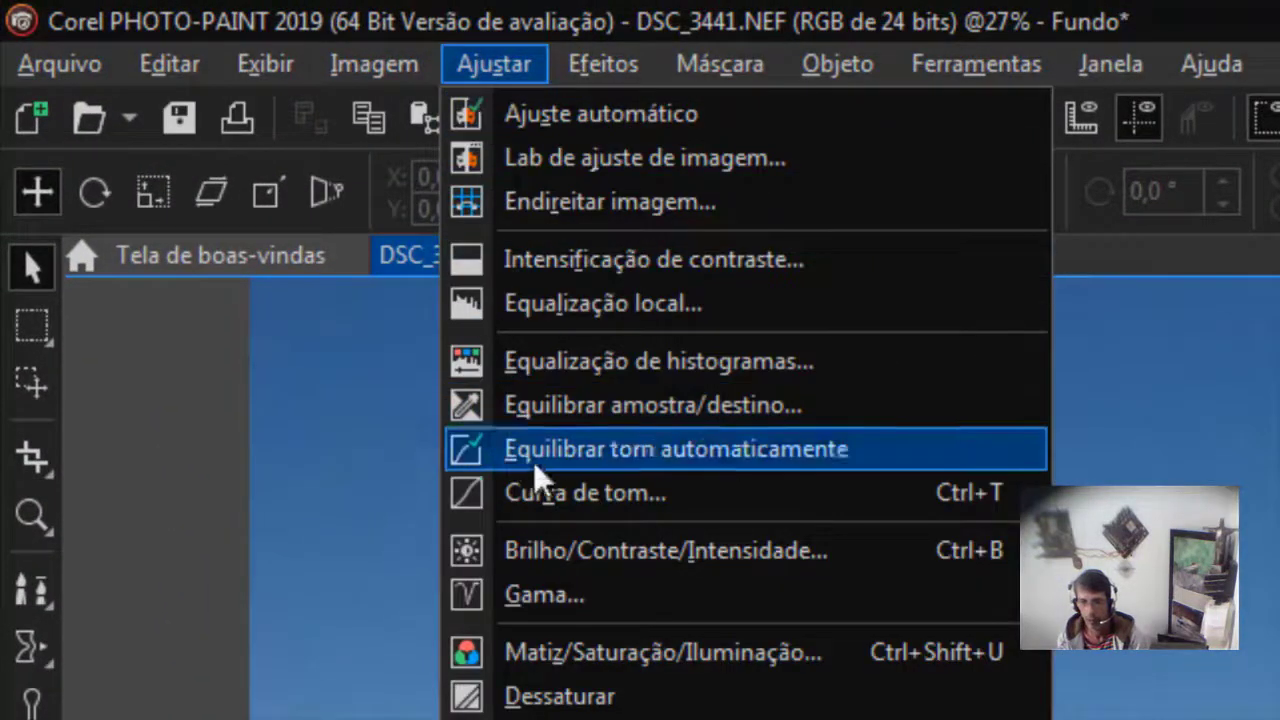
left_click(697, 489)
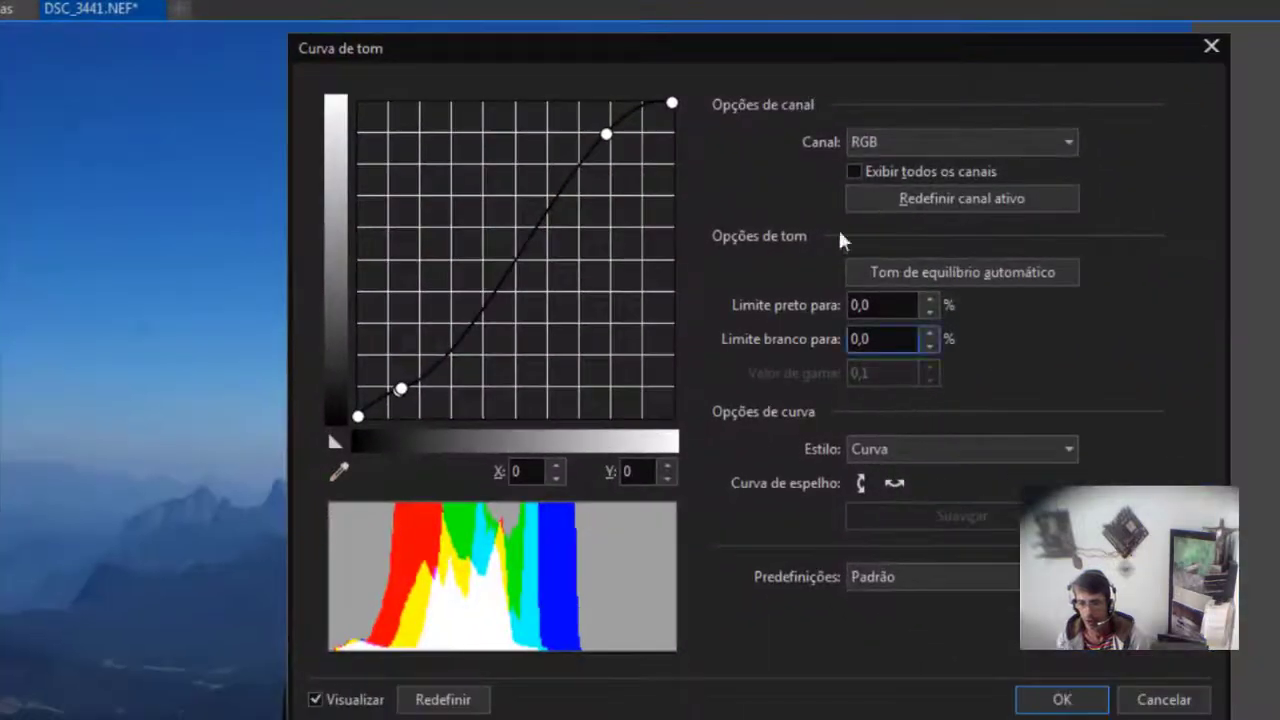
mouse_move(825, 70)
left_mouse_down()
mouse_move(1122, 120)
mouse_move(1056, 131)
left_mouse_up()
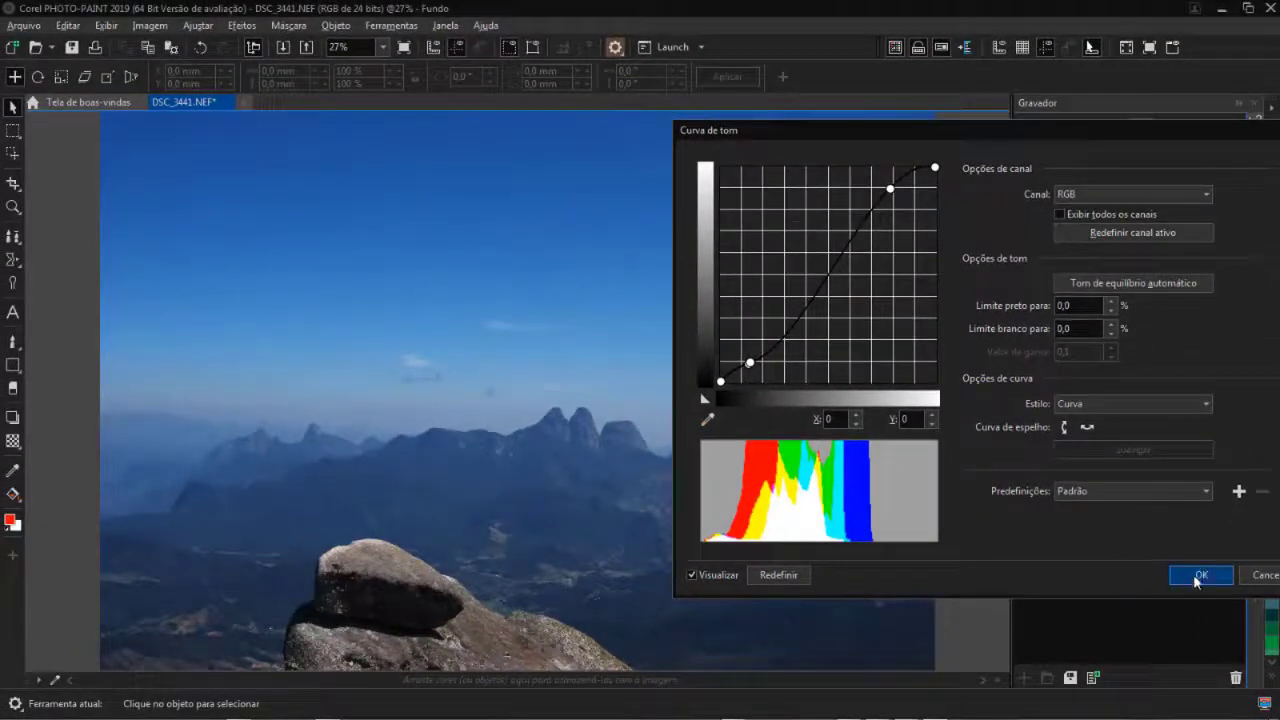
left_click(1200, 577)
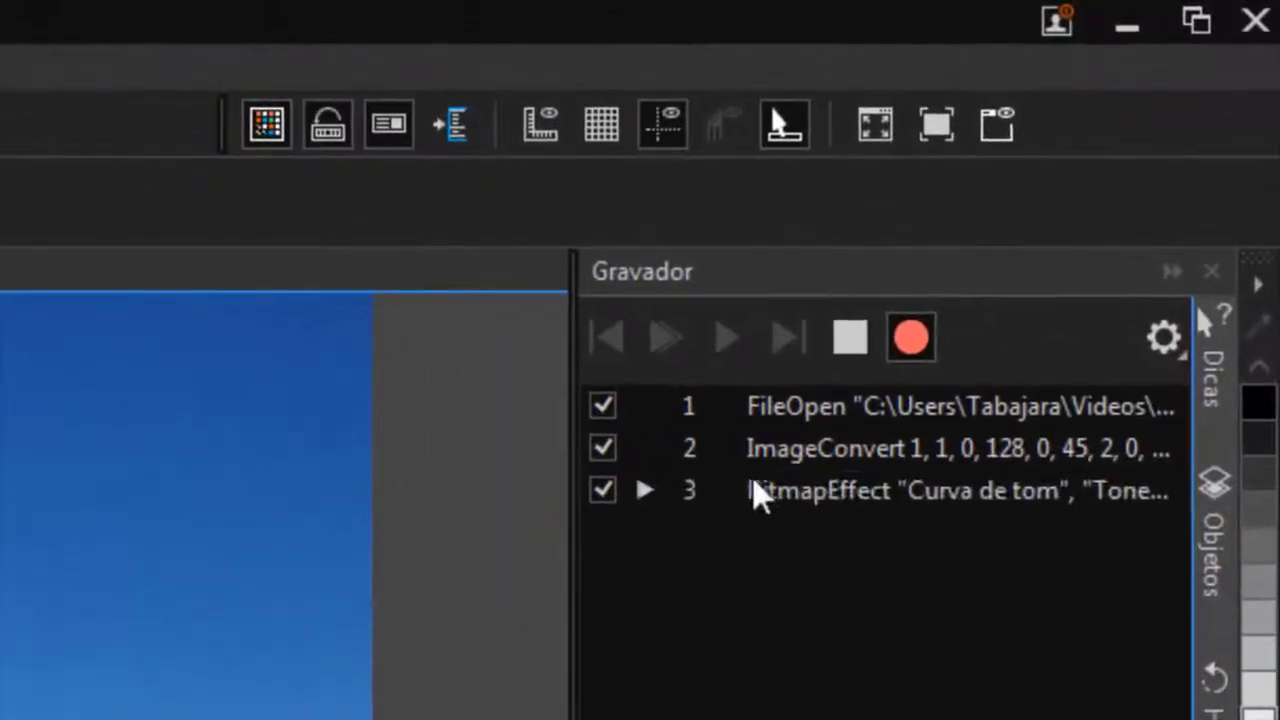
left_click(1070, 155)
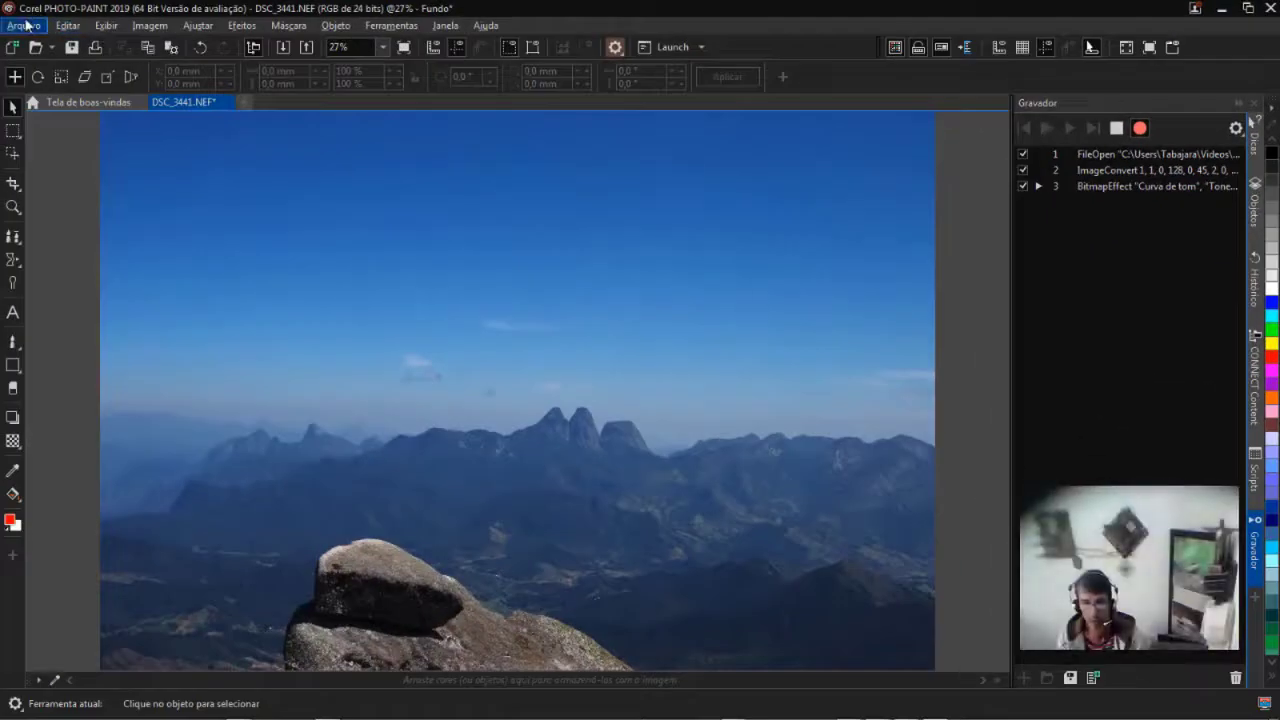
- Save the photo as DSC_3441-1.jpg with default JPEG export settings, then close it
left_click(29, 26)
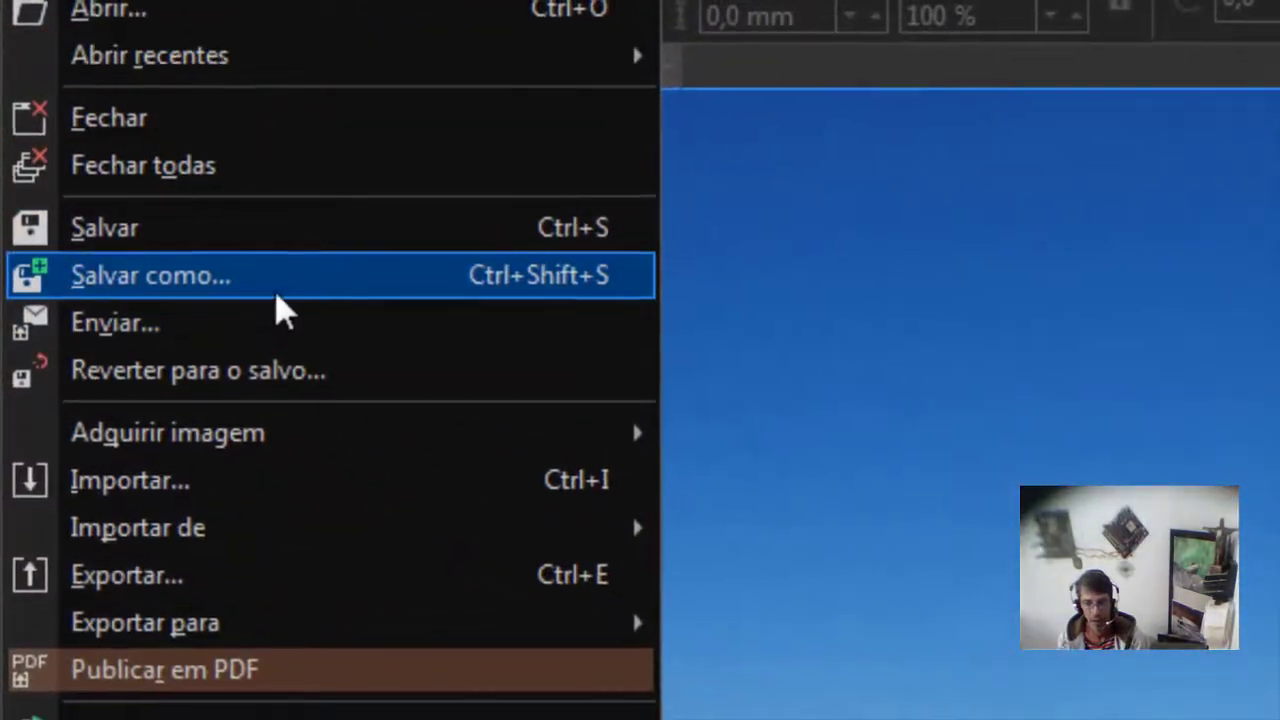
left_click(265, 284)
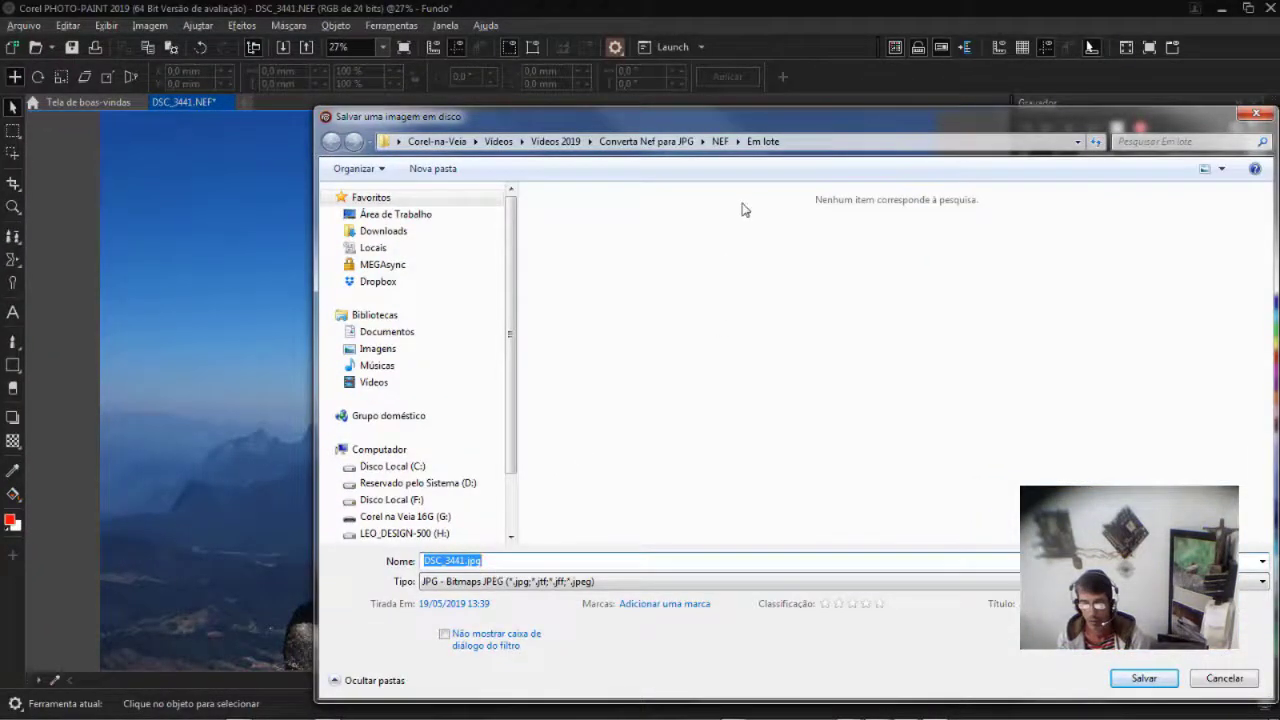
left_click(466, 560)
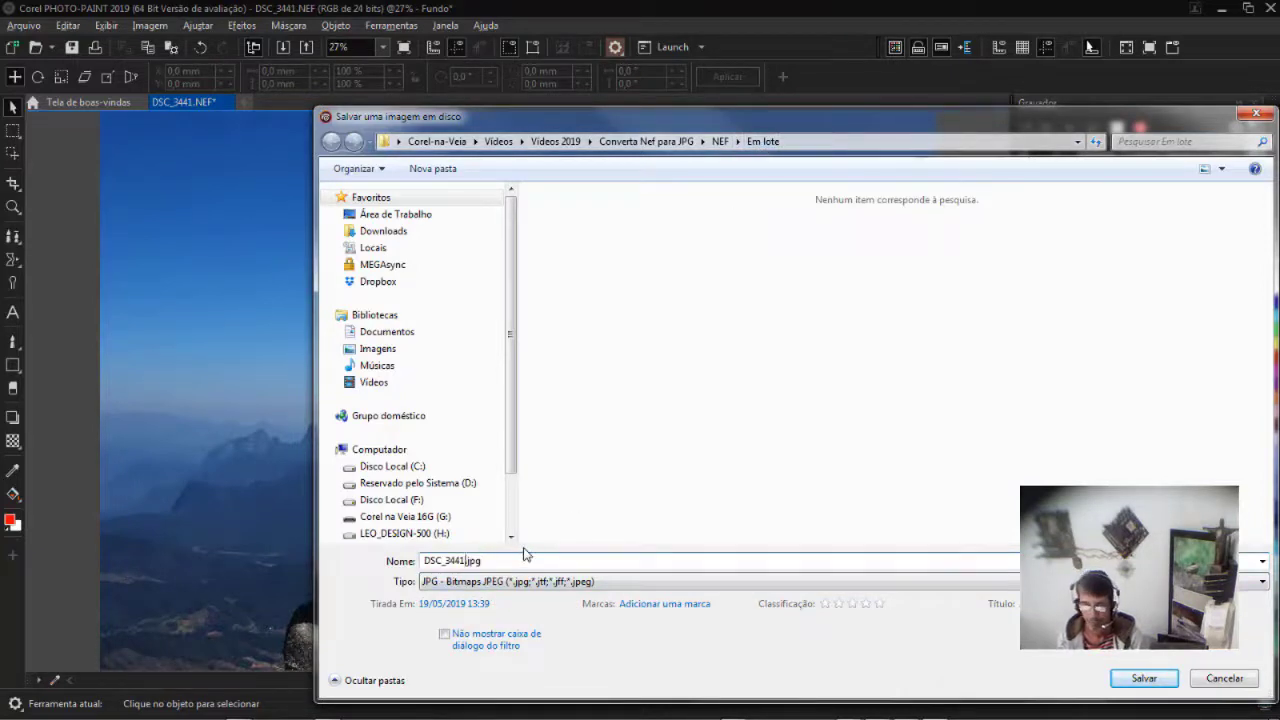
type("-1")
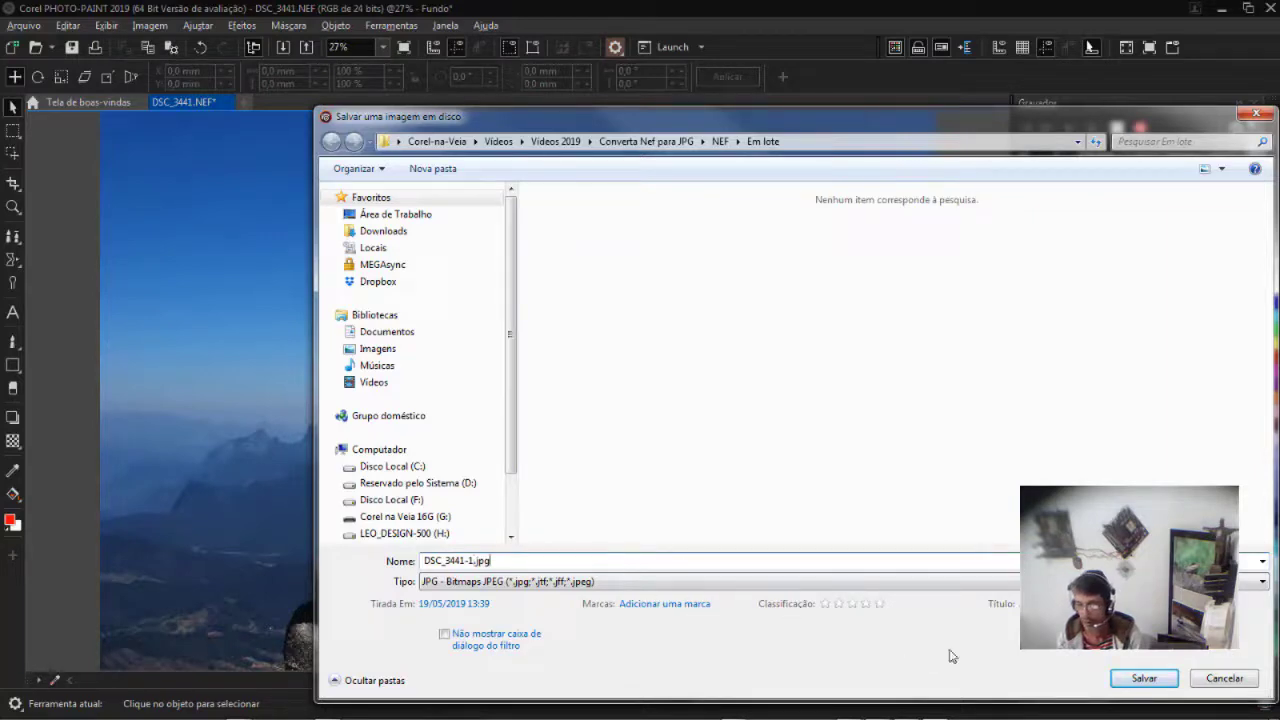
left_click(1144, 678)
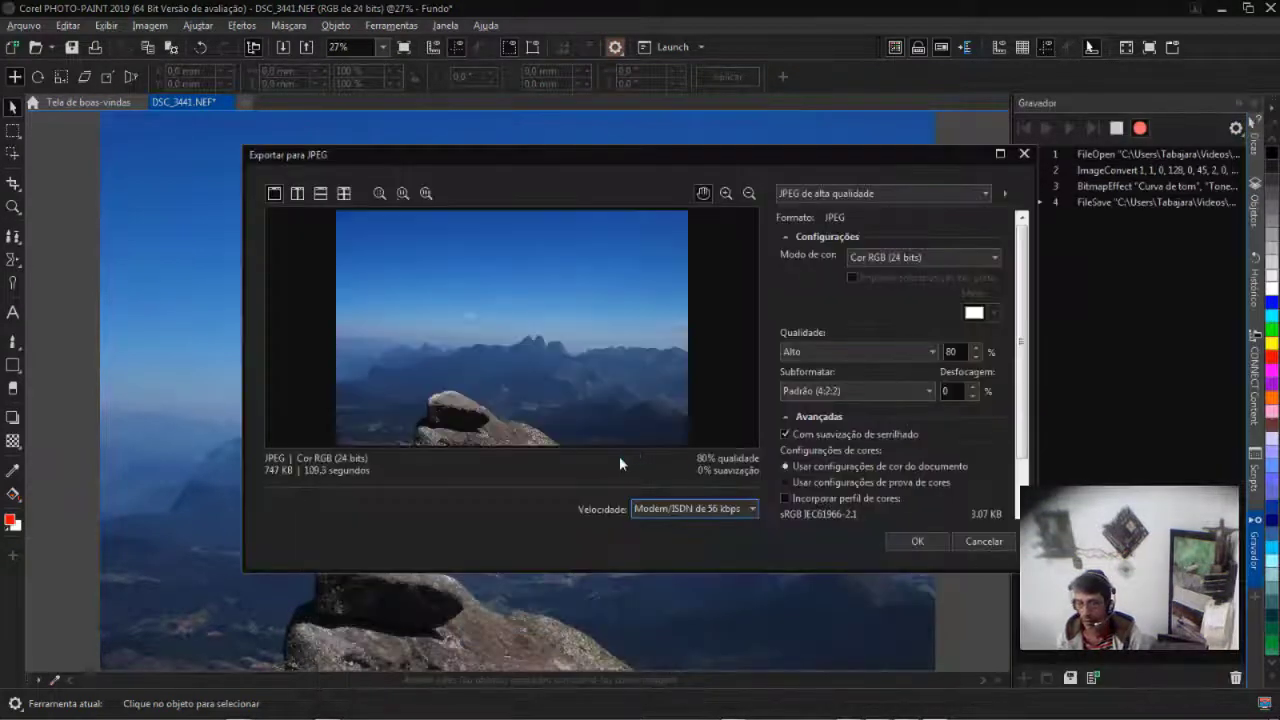
left_click(927, 545)
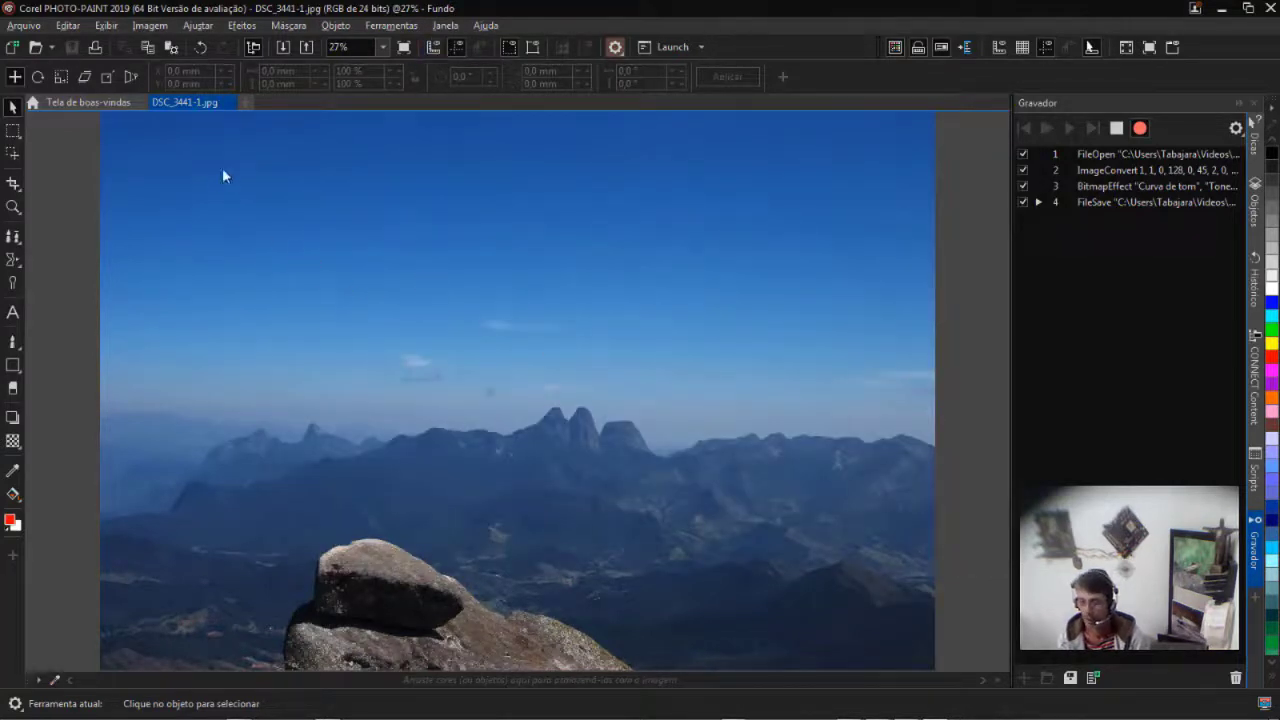
left_click(228, 103)
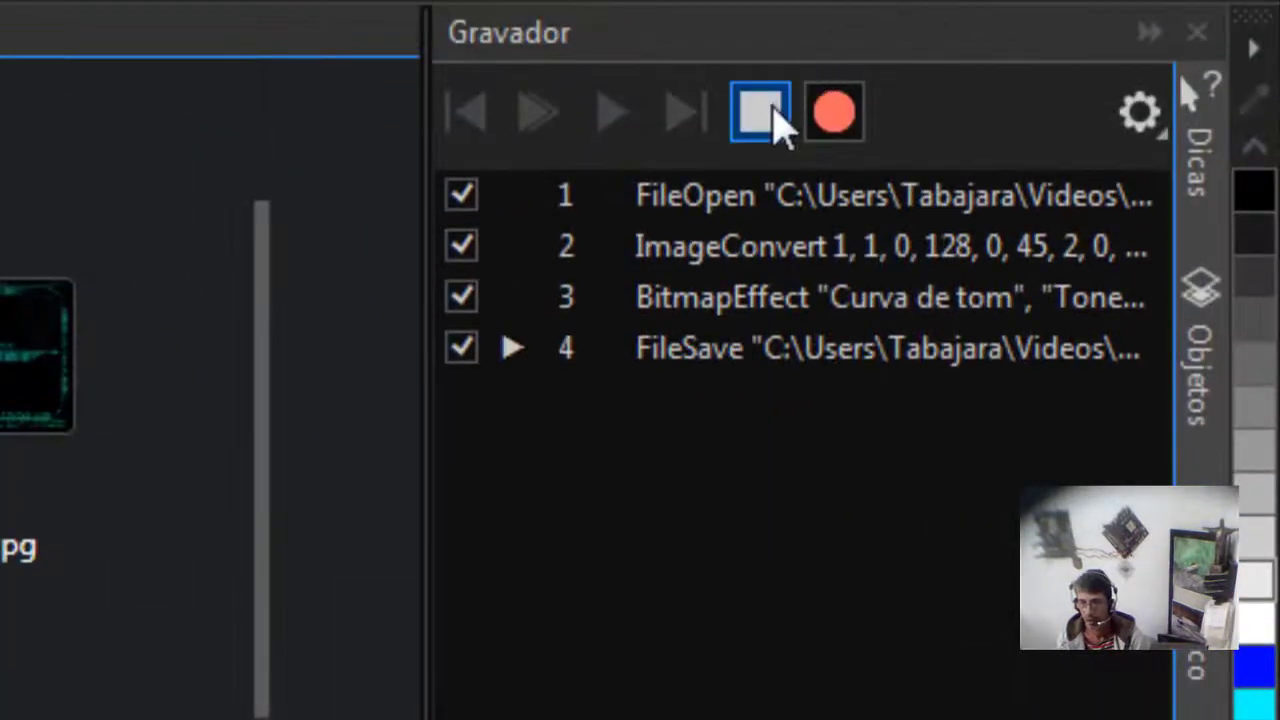
- Stop recording, save the script as SalvarMelhorNEF-To-JPG.csc, and delete all recorded steps
left_click(770, 116)
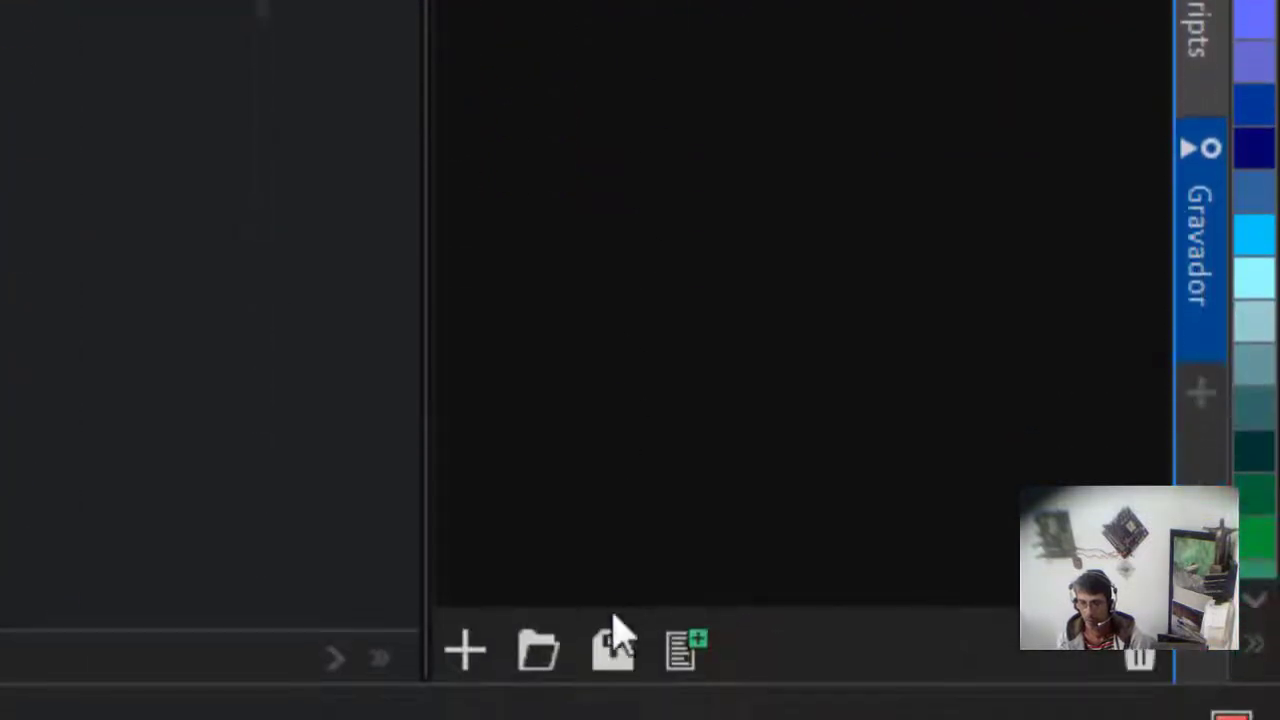
left_click(615, 640)
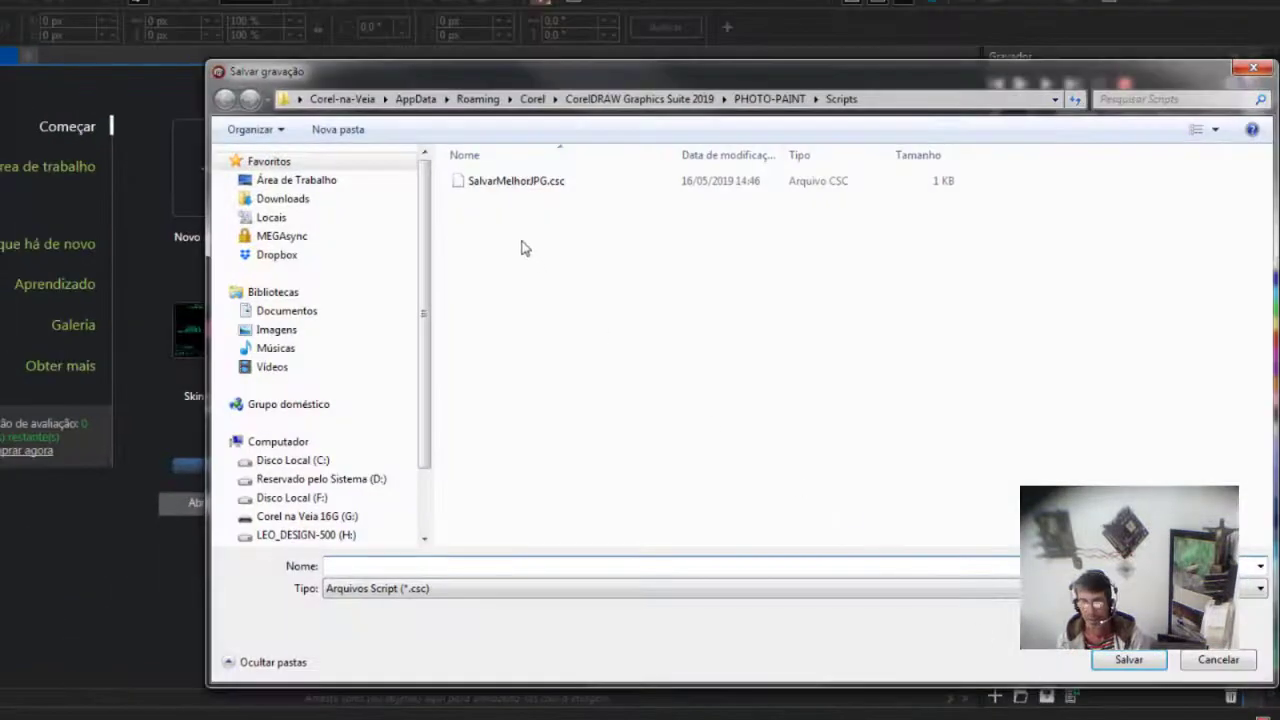
left_click(482, 180)
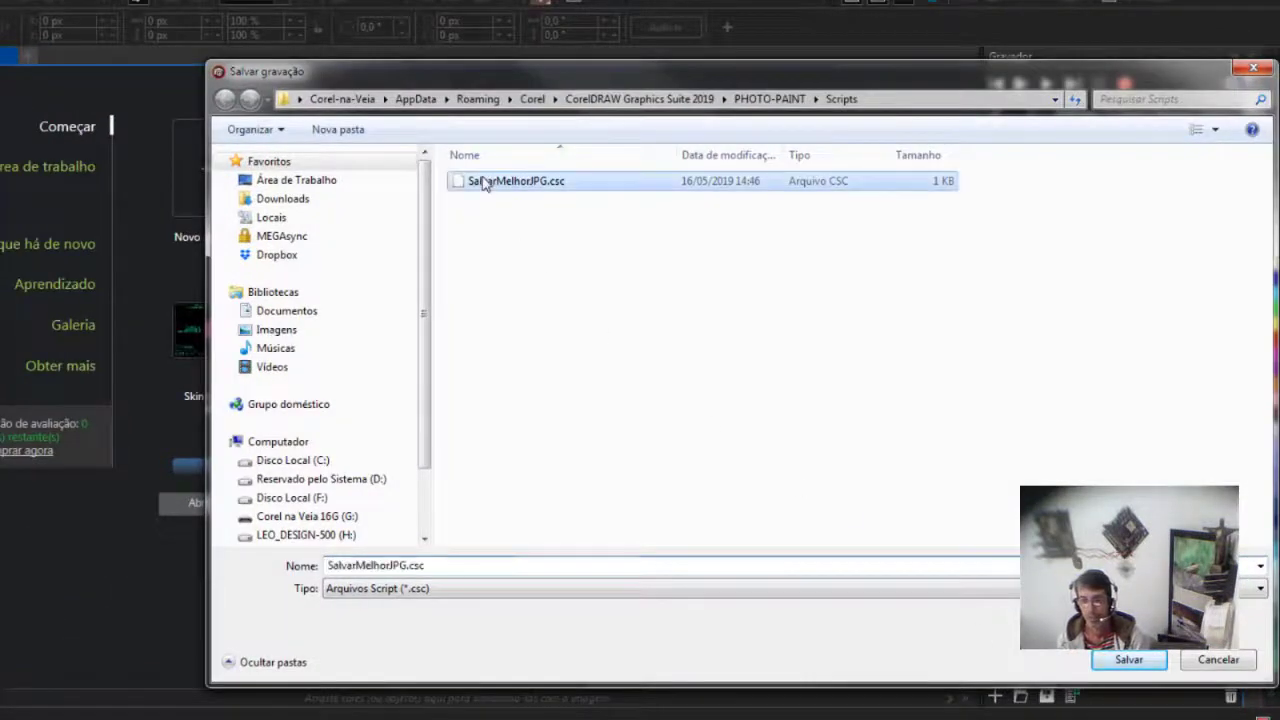
left_click(428, 566)
left_click(366, 566)
type("NE")
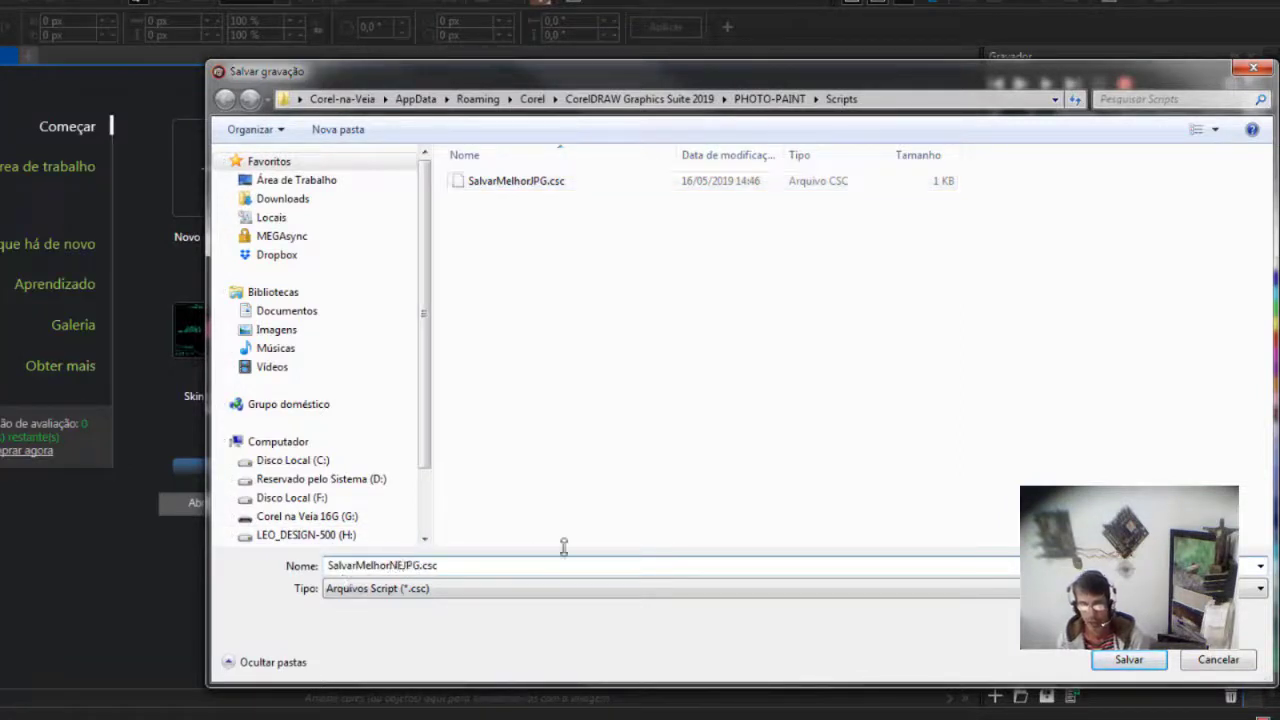
type("F-To-")
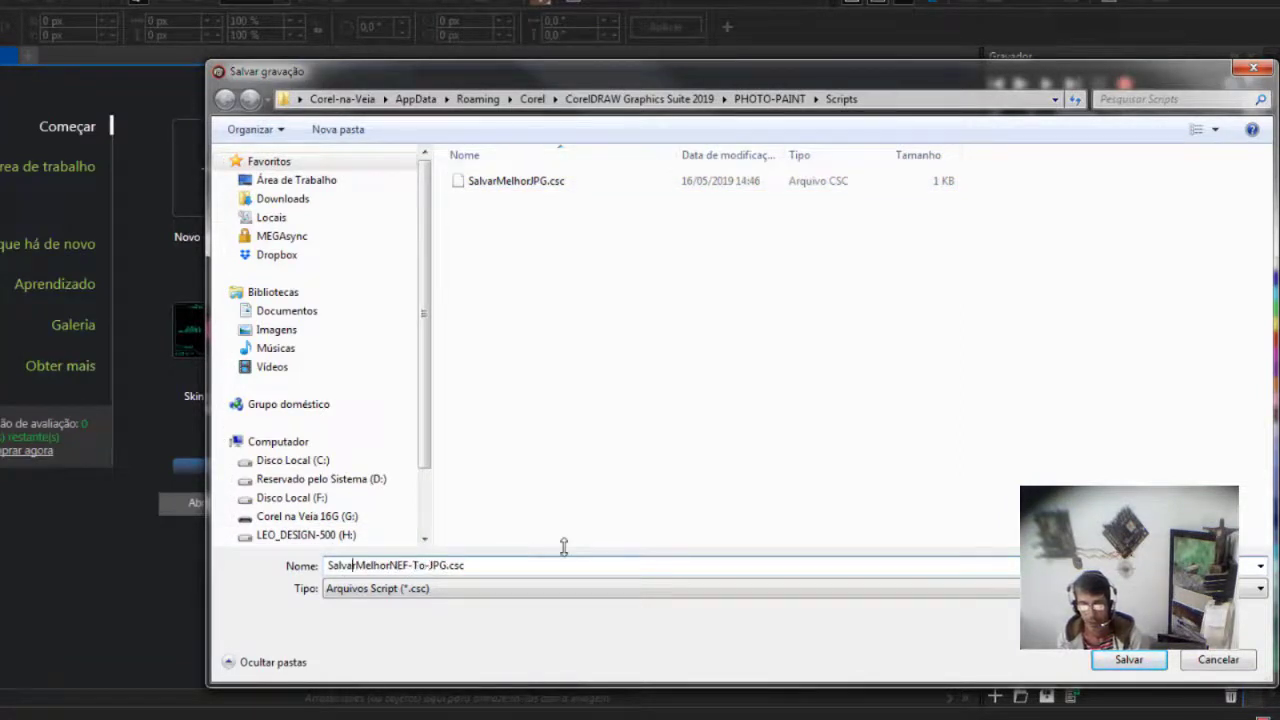
left_click(1127, 661)
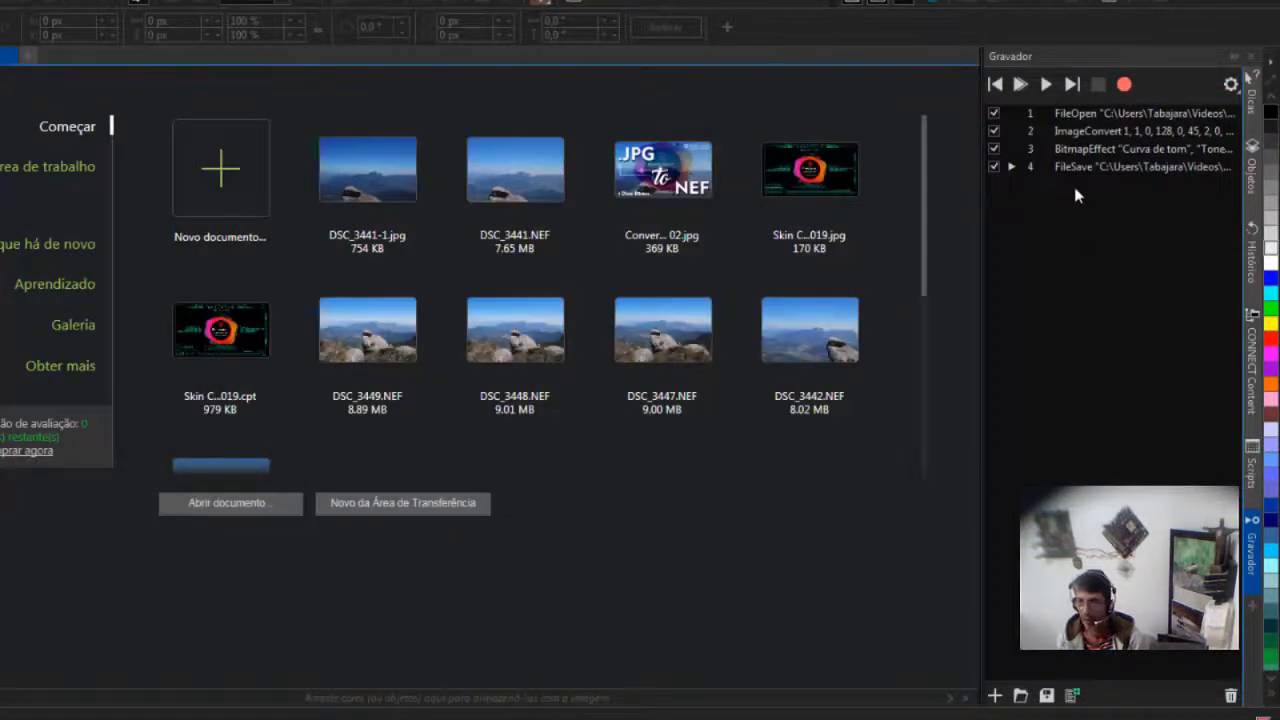
left_click_drag(1075, 163, 1085, 113)
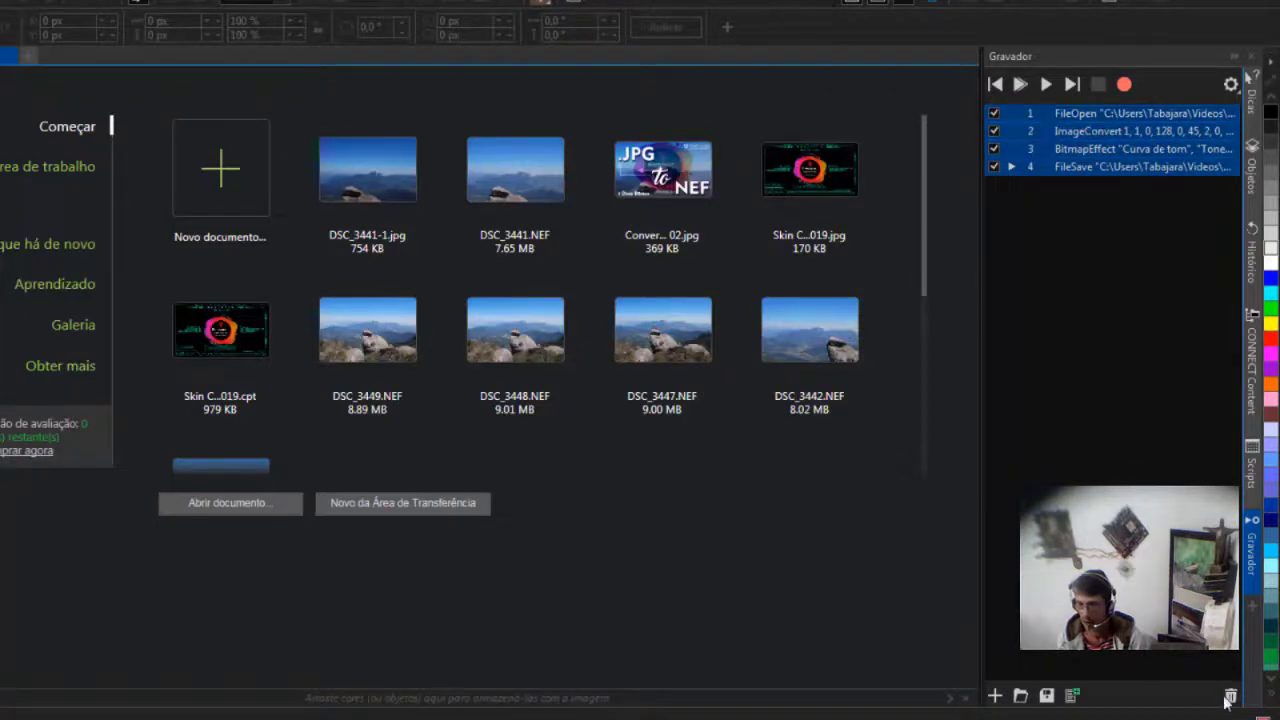
left_click(1230, 698)
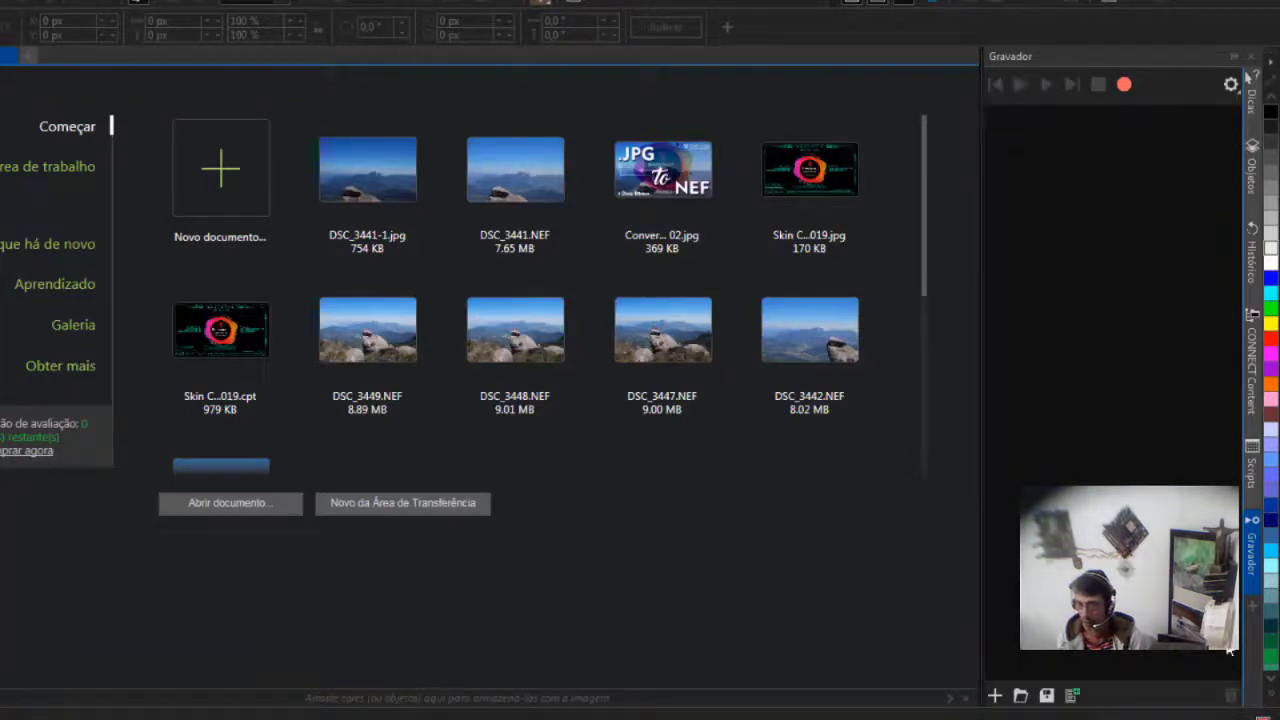
mouse_move(1252, 462)
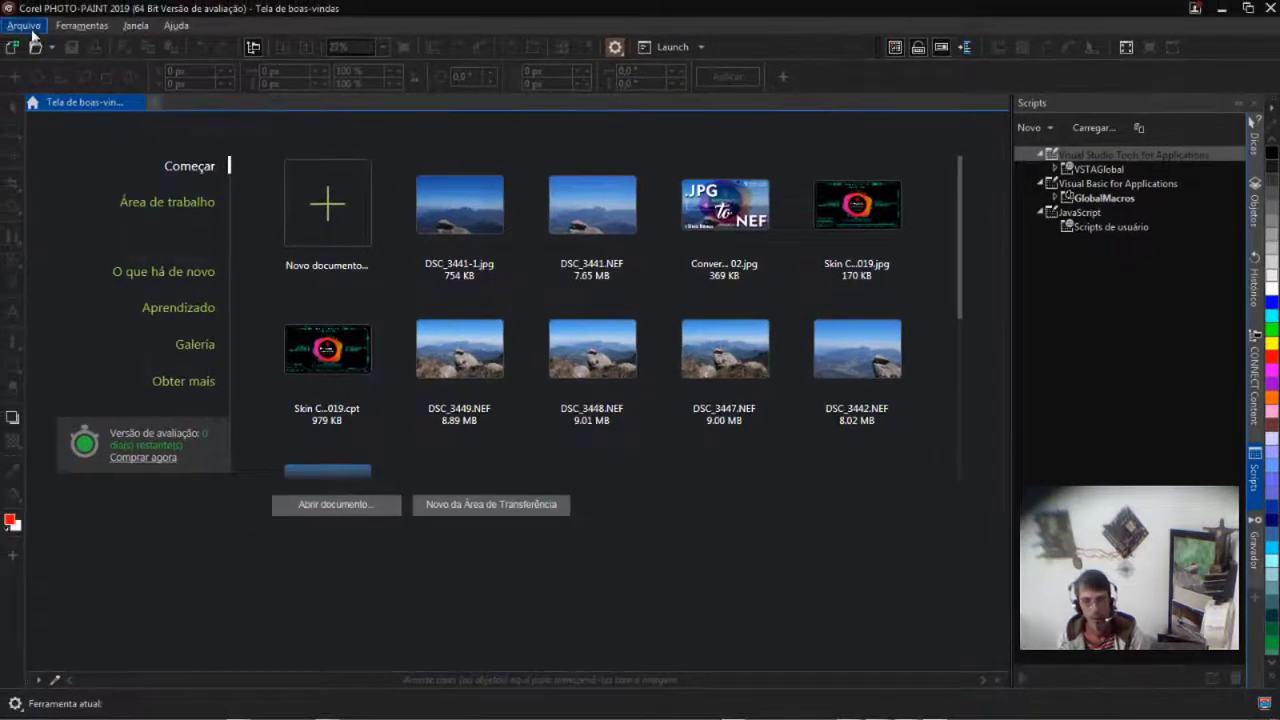
- Start a batch process and add the NEF photos DSC_3441 through DSC_3451
left_click(26, 28)
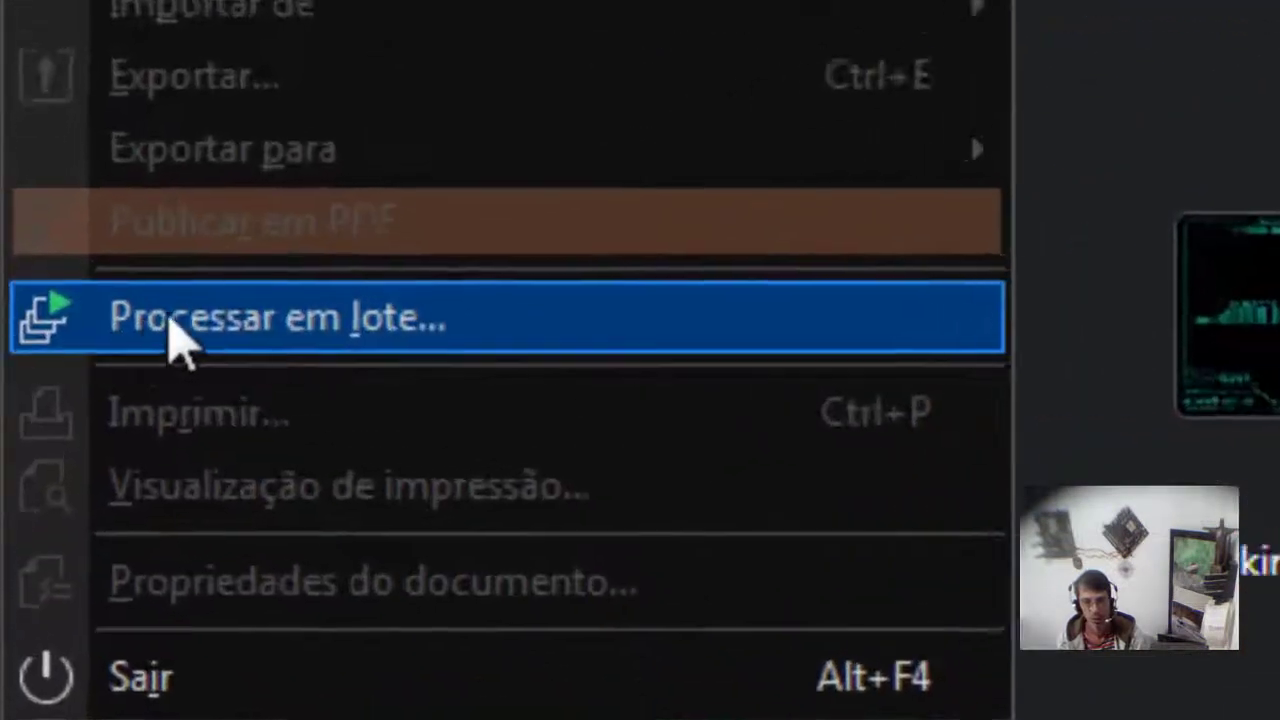
left_click(505, 316)
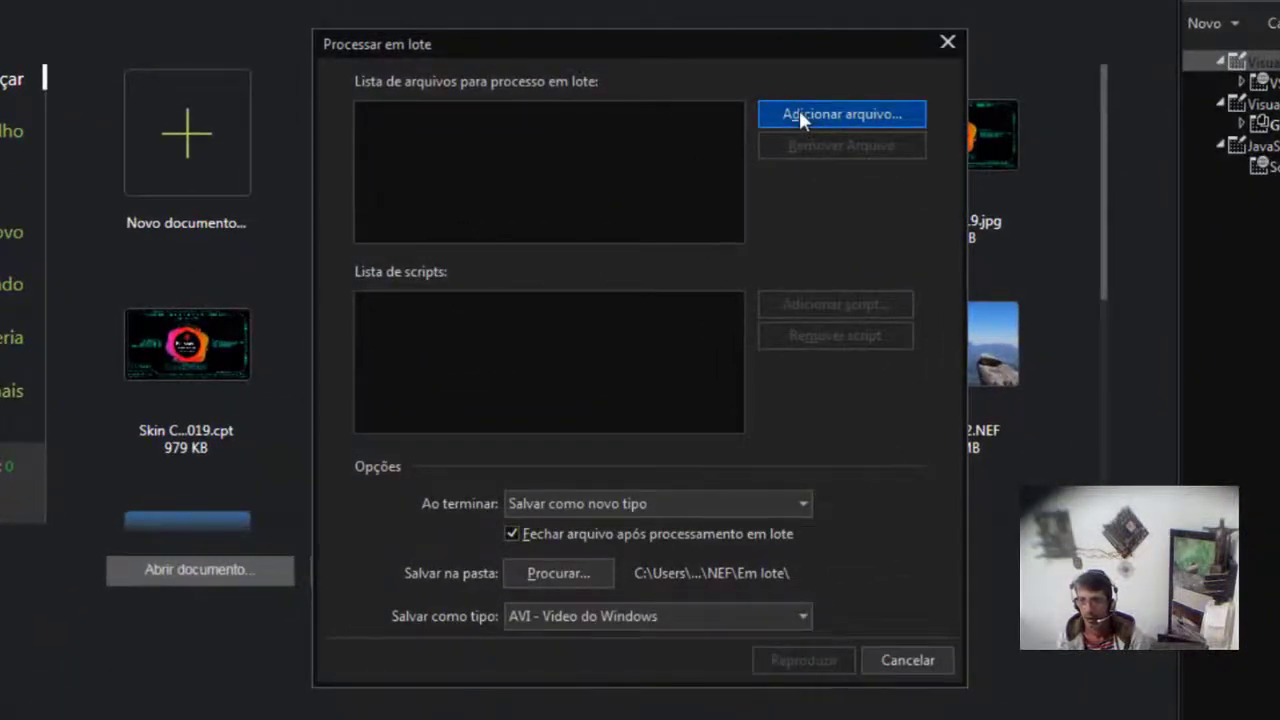
left_click(799, 114)
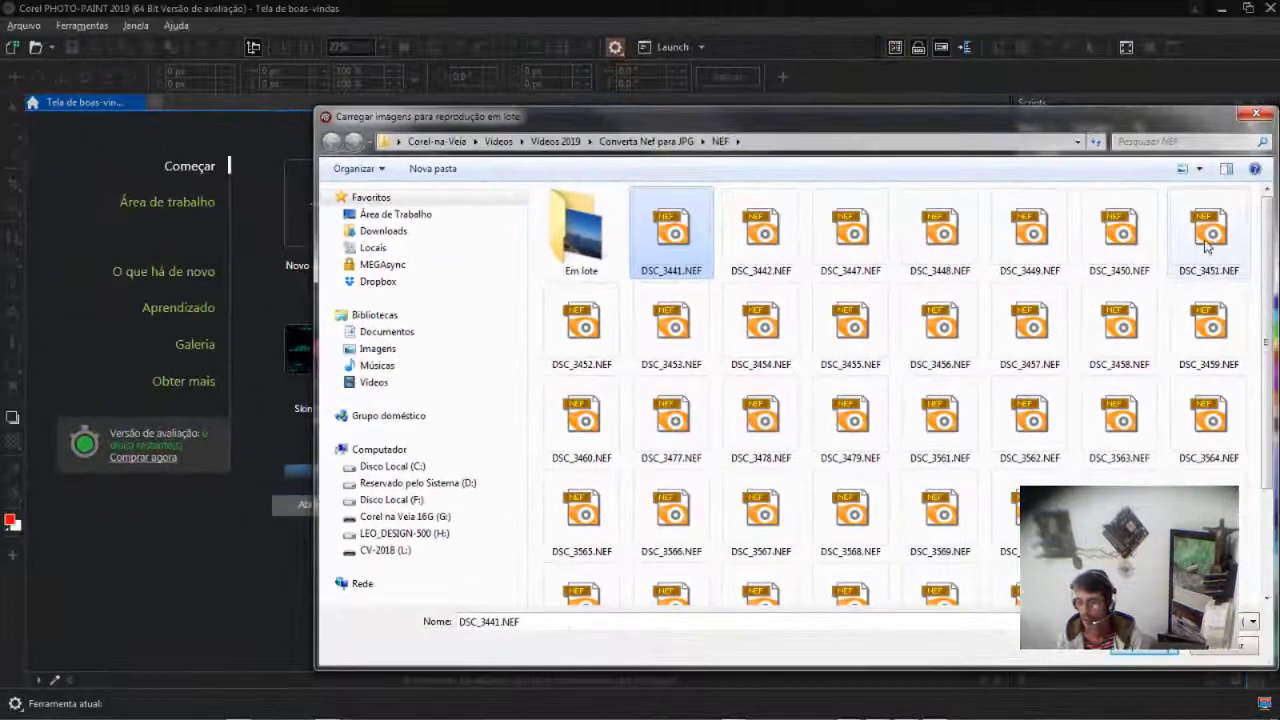
left_click(1209, 233, "shift")
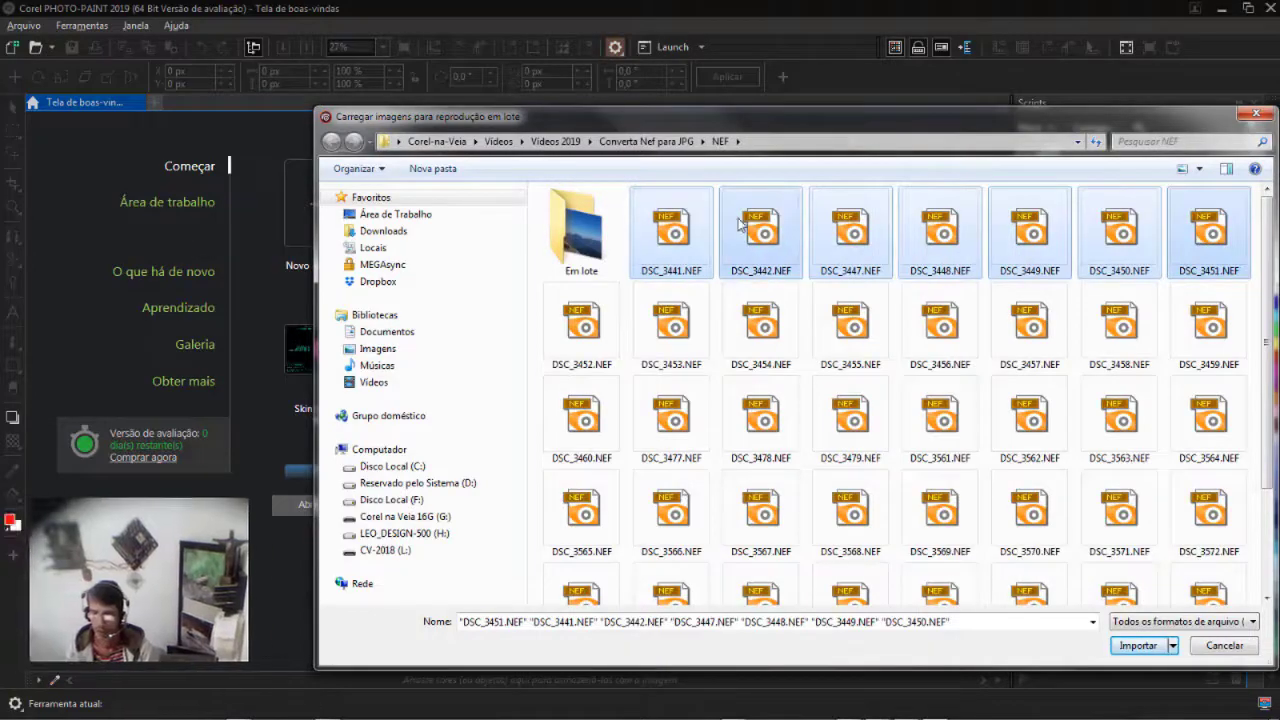
left_click(1150, 650)
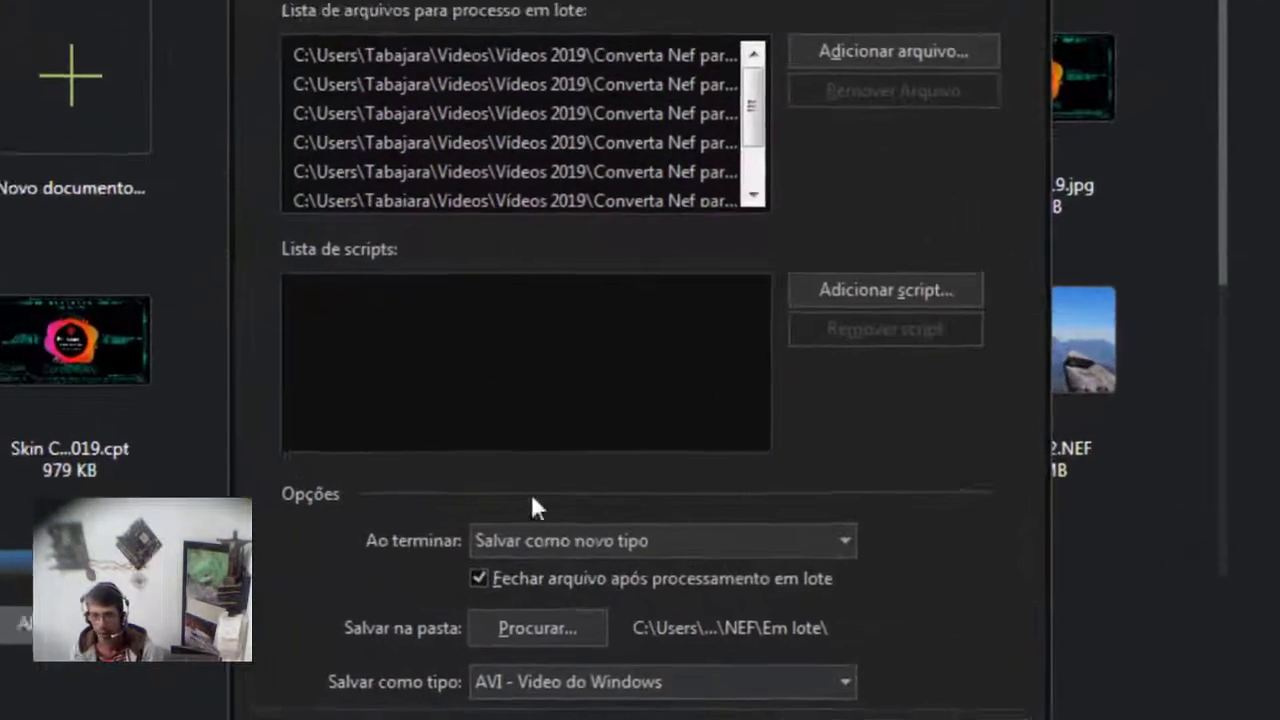
- Set the batch output type to JPG with Em lote as the destination folder
left_click(589, 556)
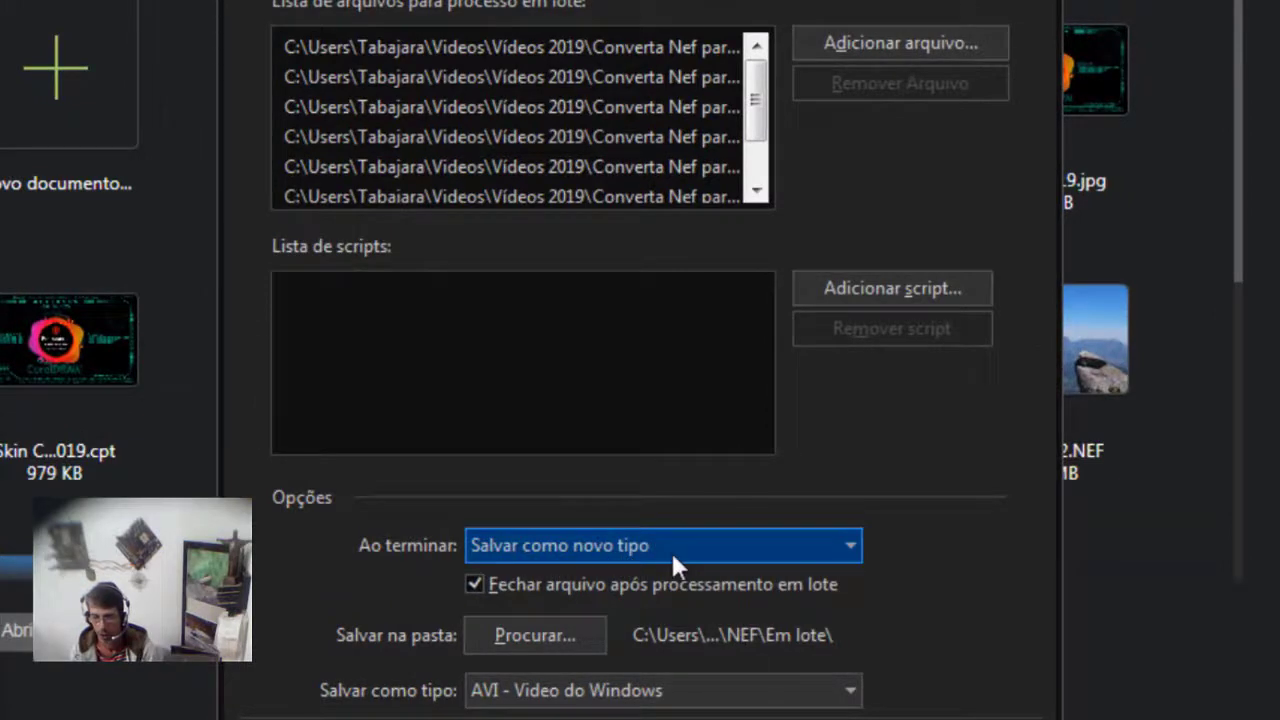
left_click(528, 690)
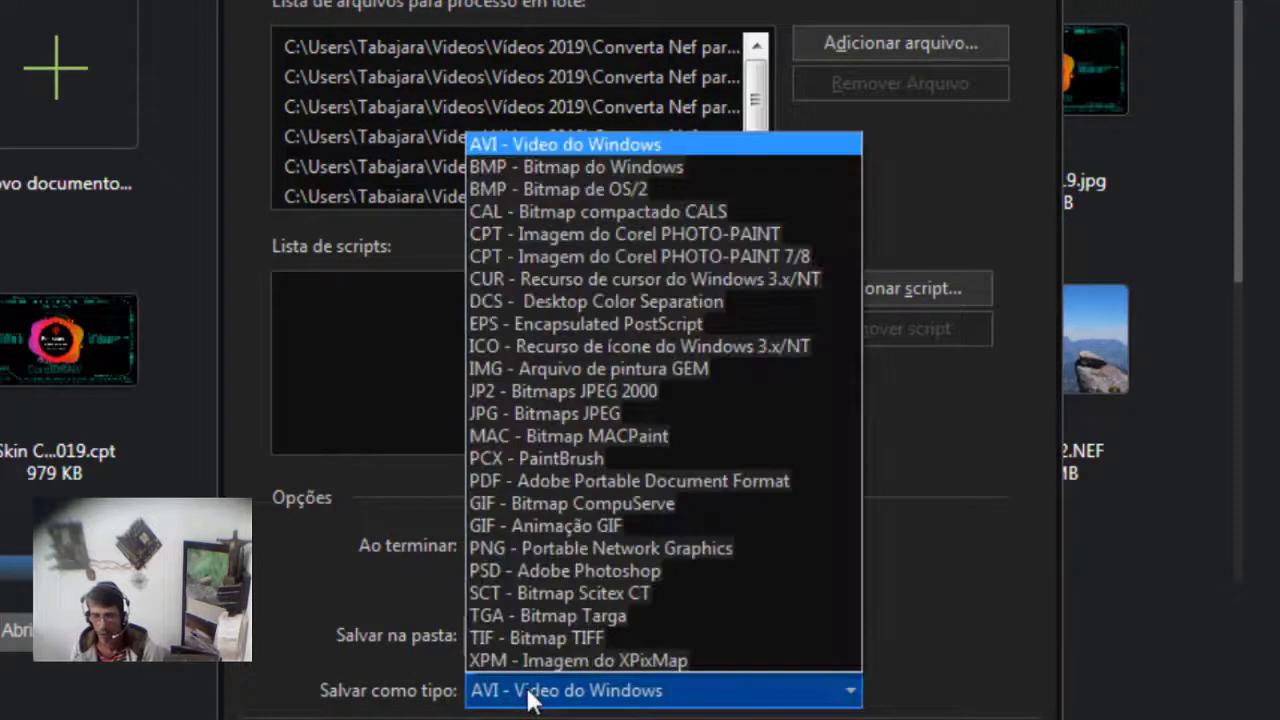
left_click(538, 413)
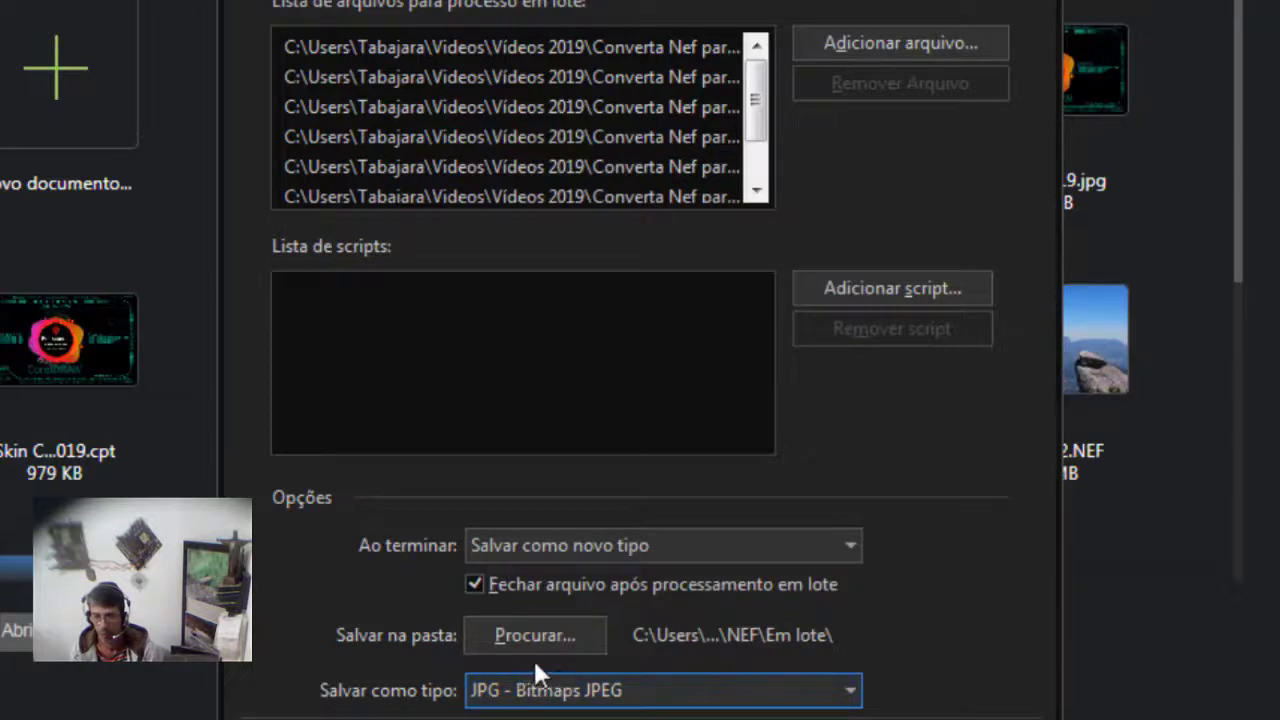
left_click(551, 630)
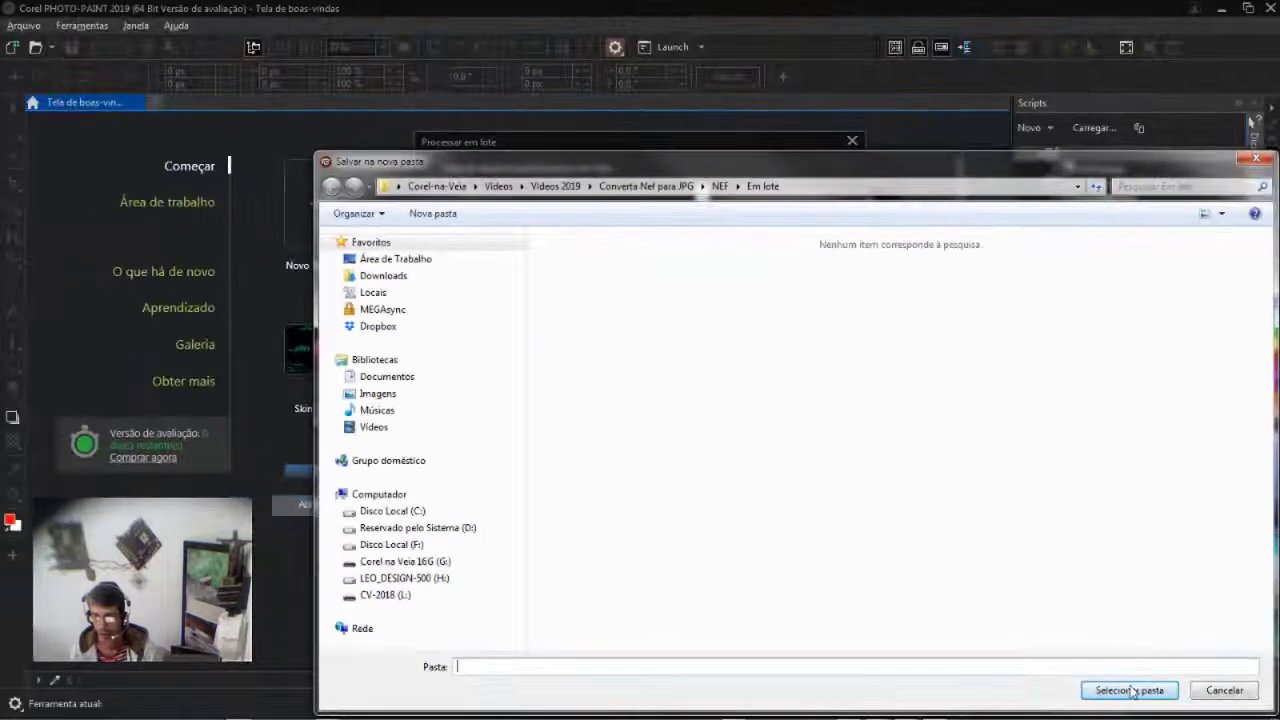
left_click(1115, 689)
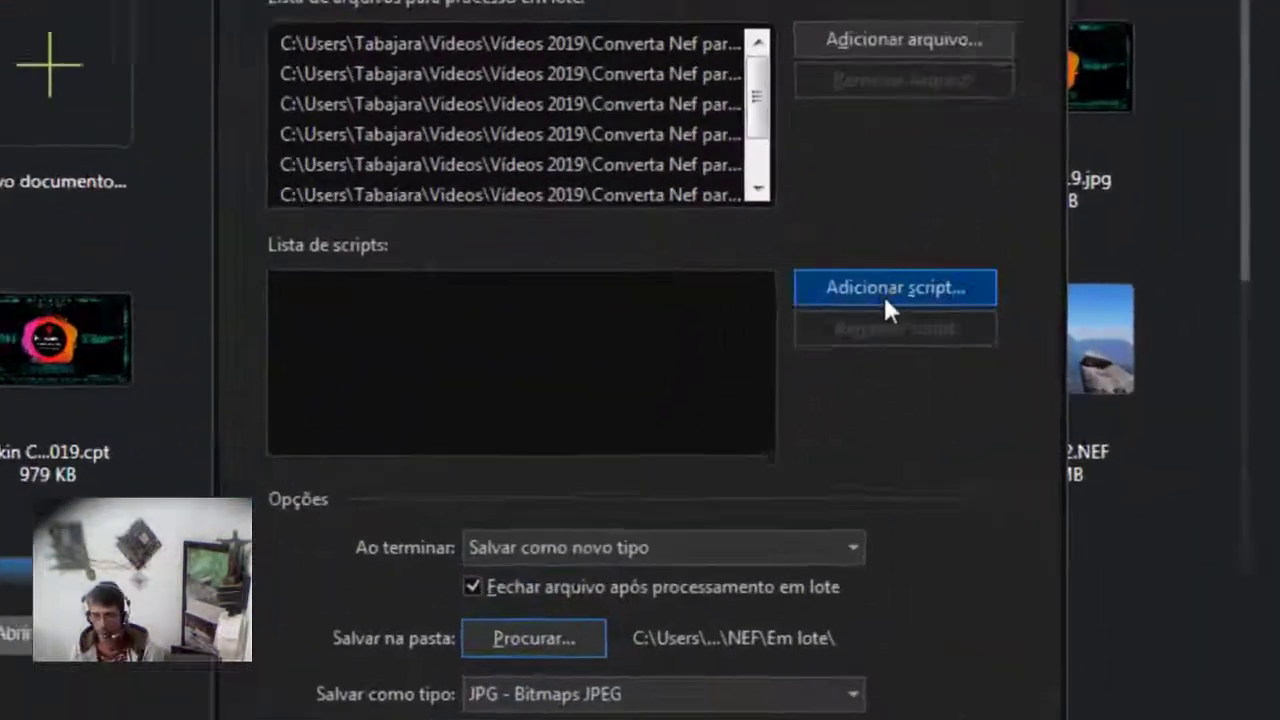
- Add the SalvarMelhorNEF-To-JPG.csc script to the batch and run it
left_click(849, 284)
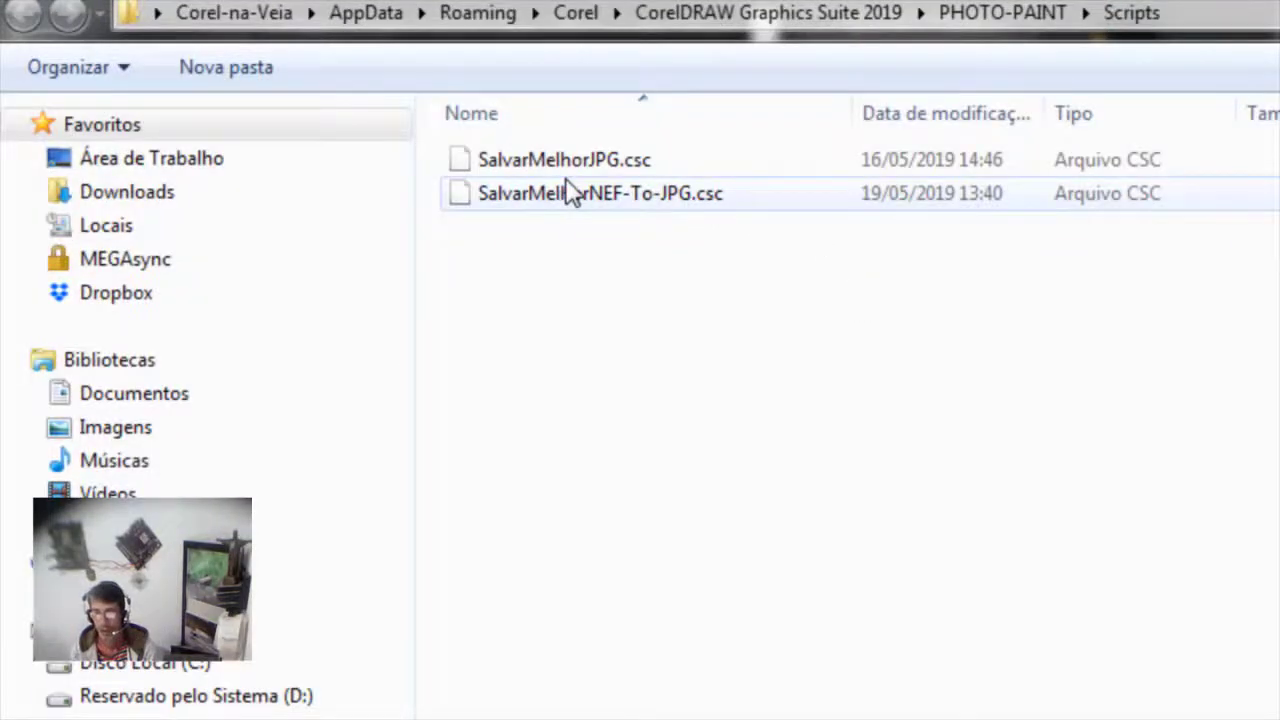
left_click(572, 193)
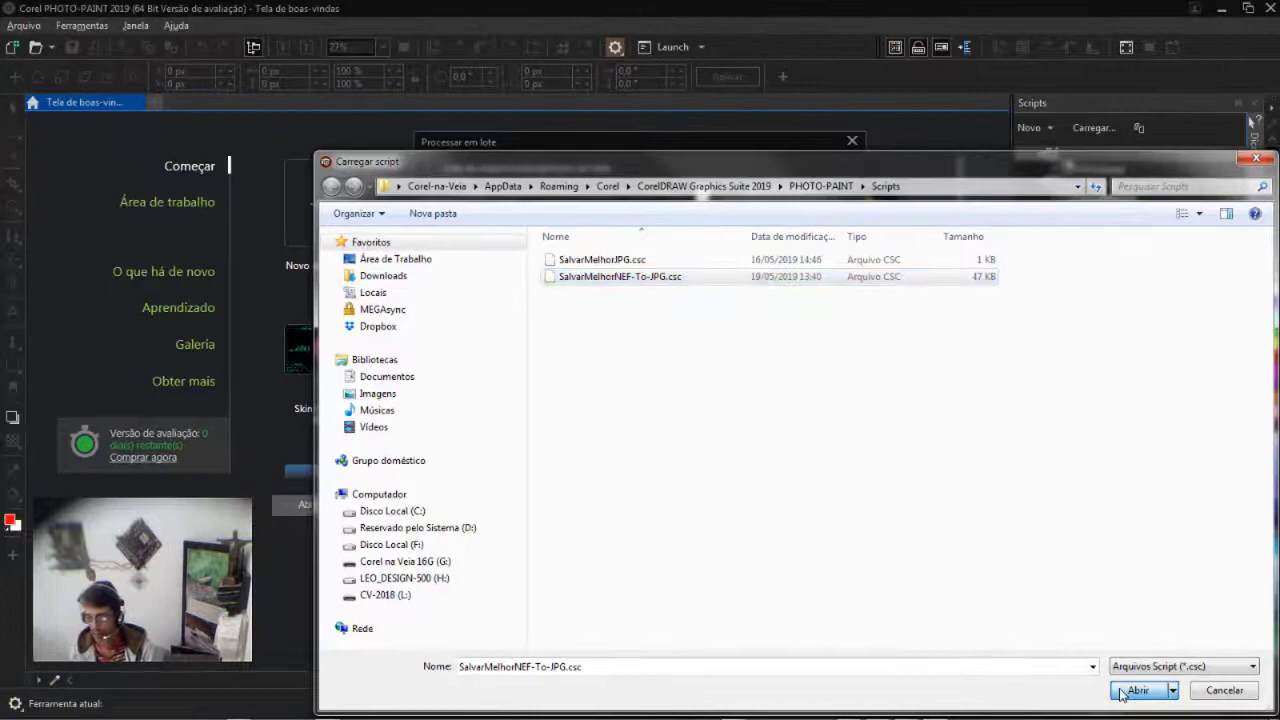
left_click(1137, 690)
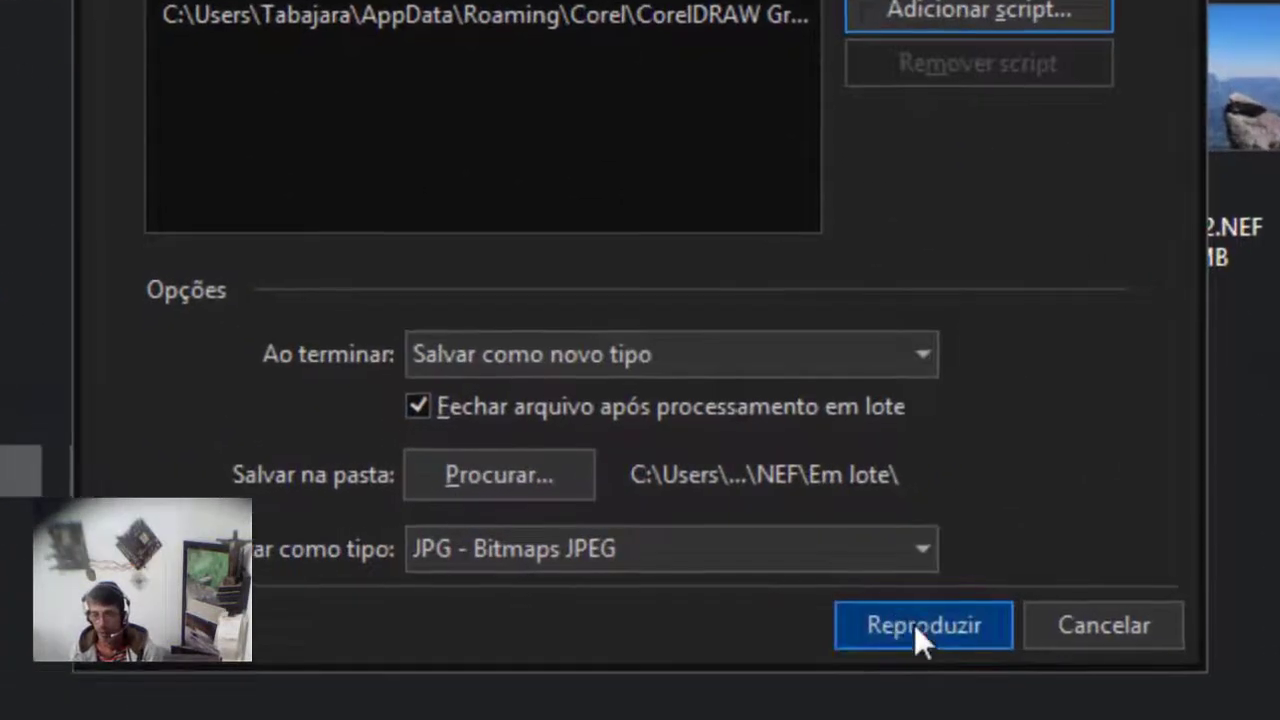
left_click(914, 624)
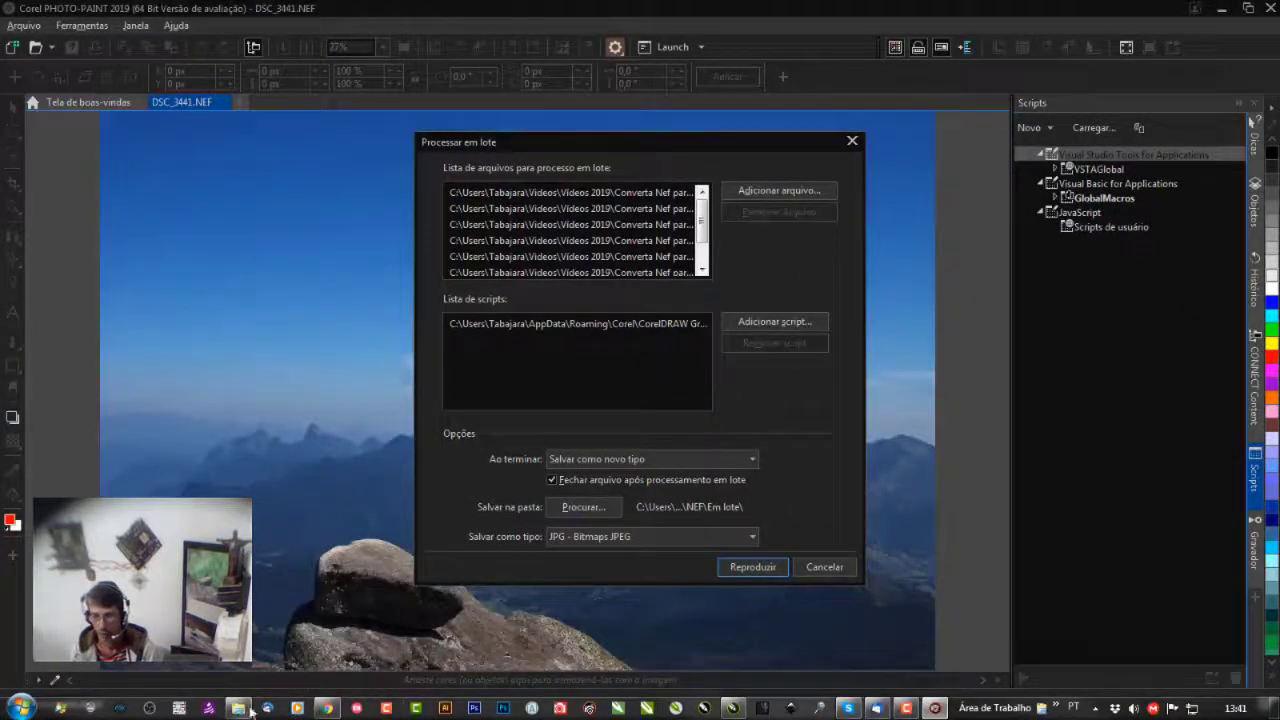
left_click(240, 708)
- Watch the JPGs appear in Em lote, then close all open photos with Fechar todas
double_click(750, 270)
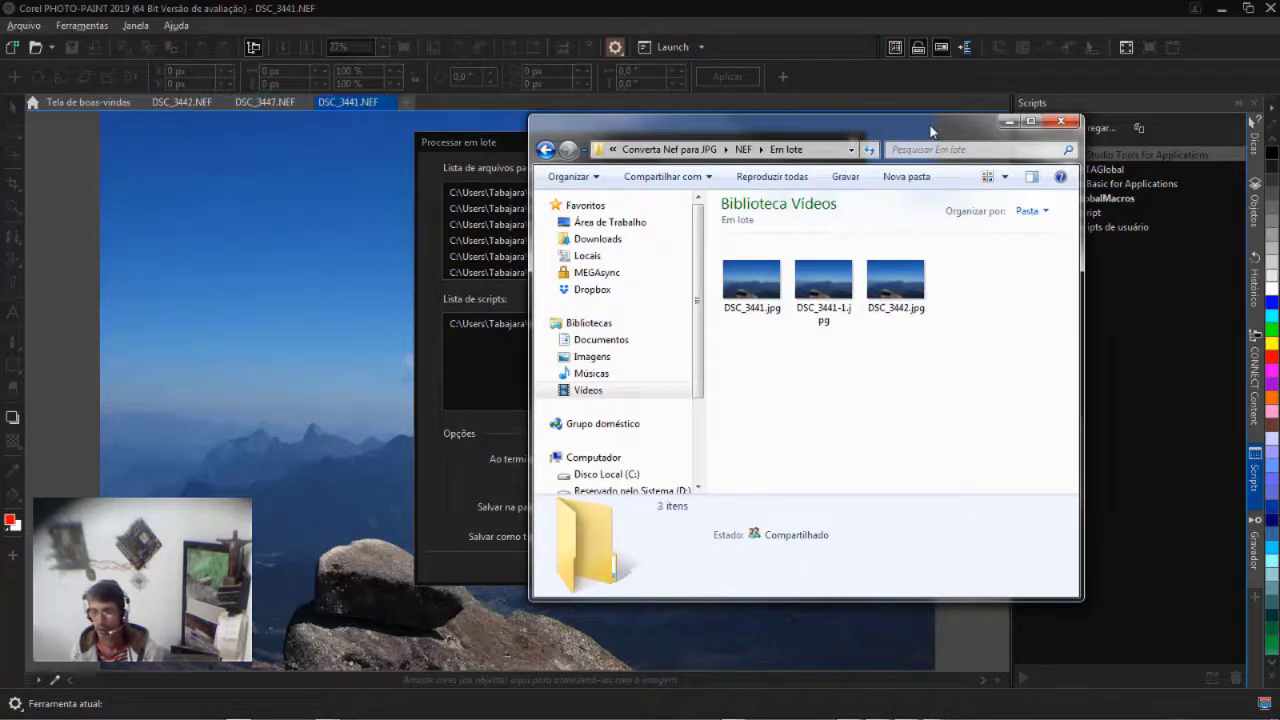
left_click_drag(931, 129, 1059, 189)
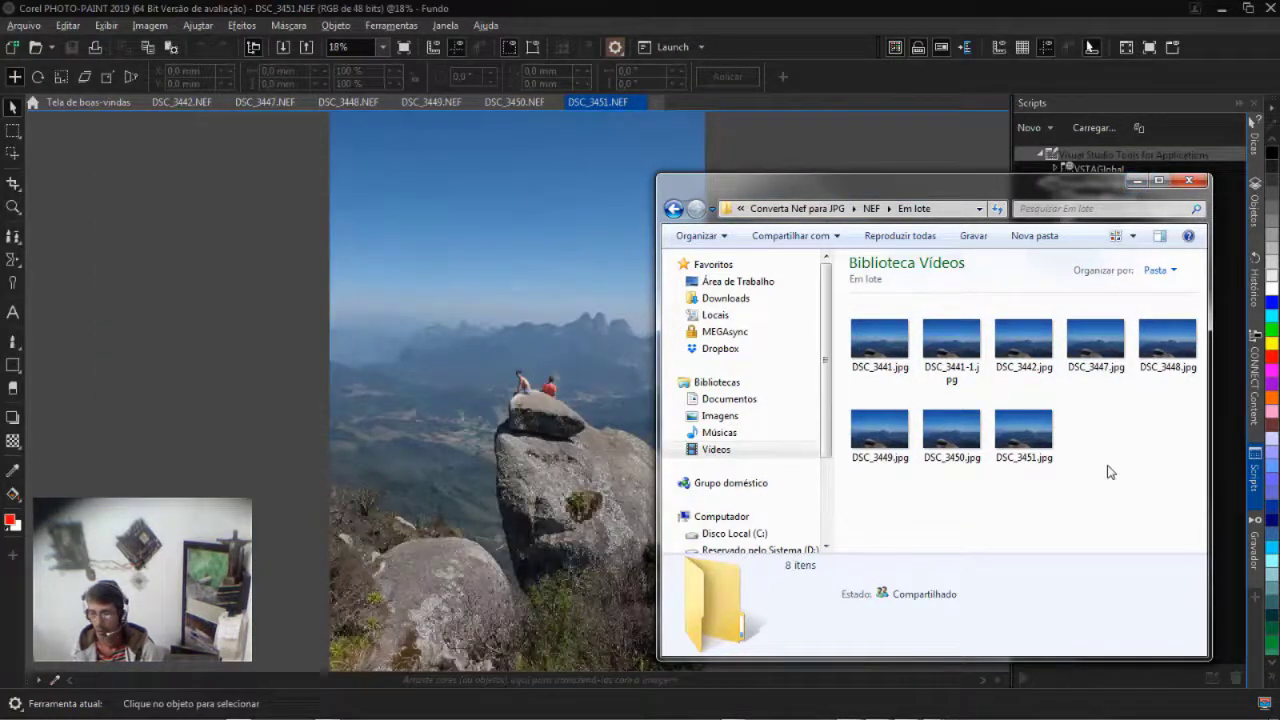
left_click(1136, 184)
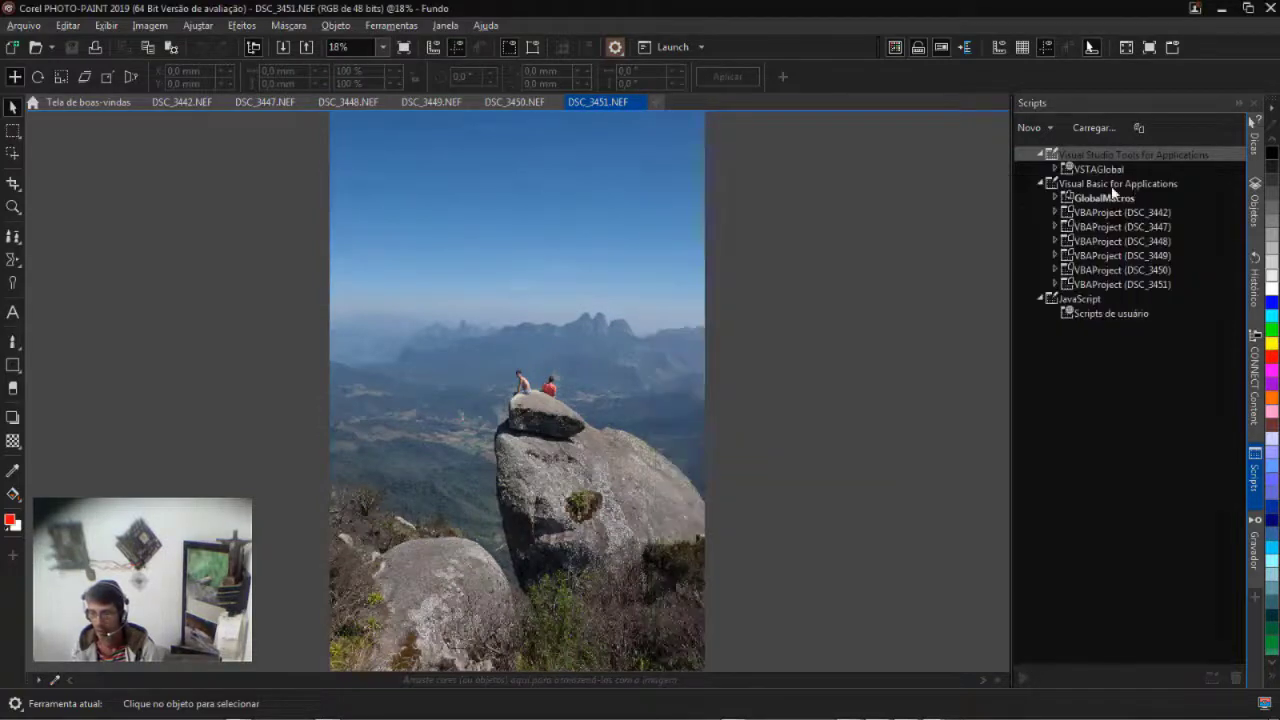
left_click(34, 27)
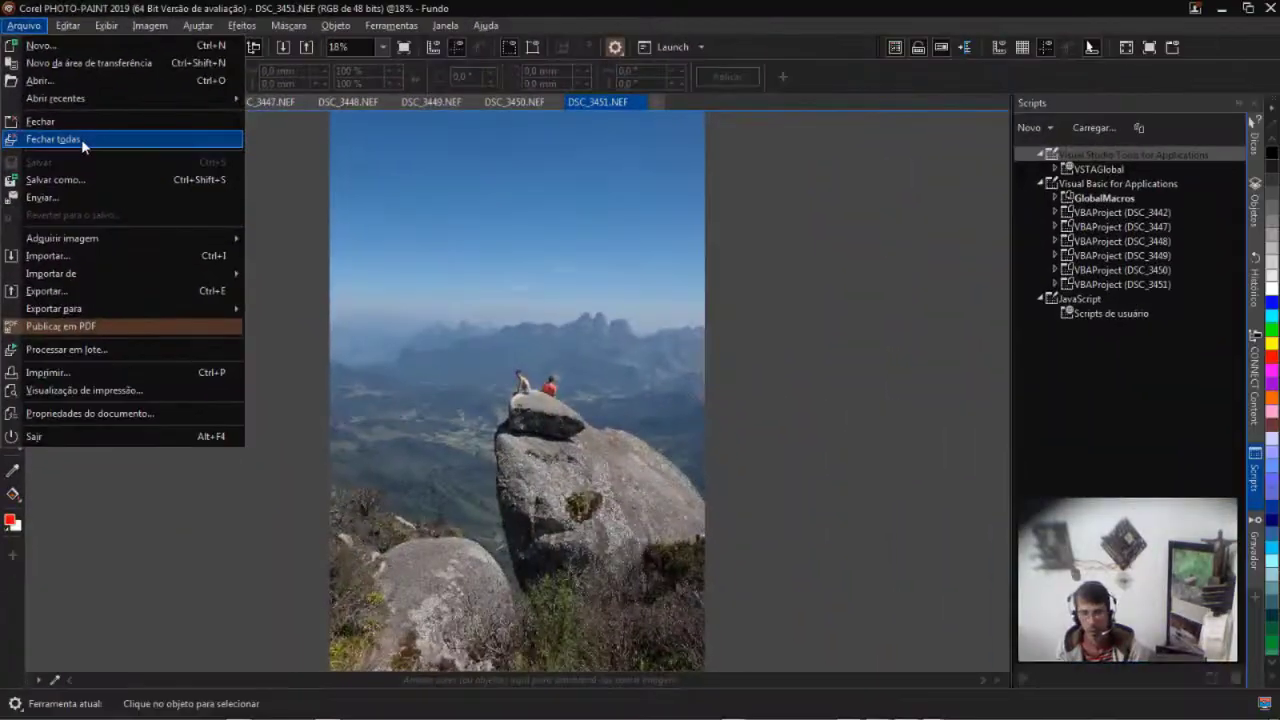
left_click(83, 146)
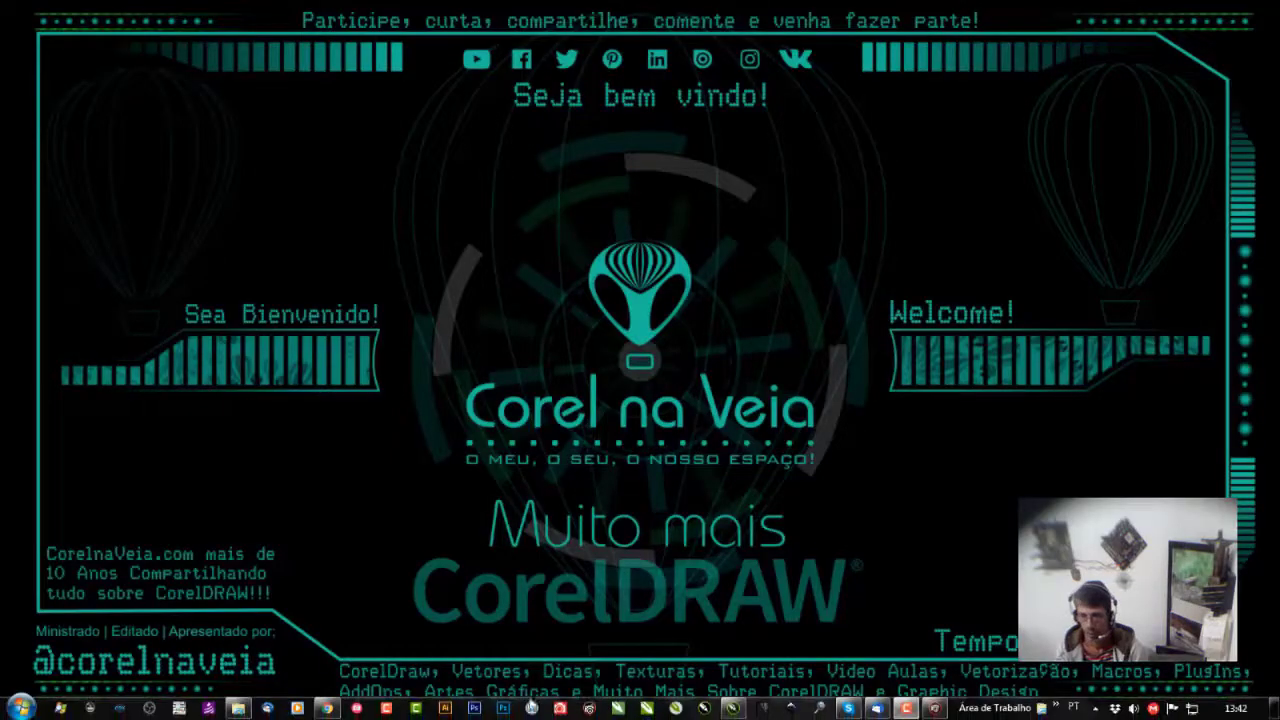
- Open Em lote maximized and preview the first converted JPG in the image viewer
left_click(240, 707)
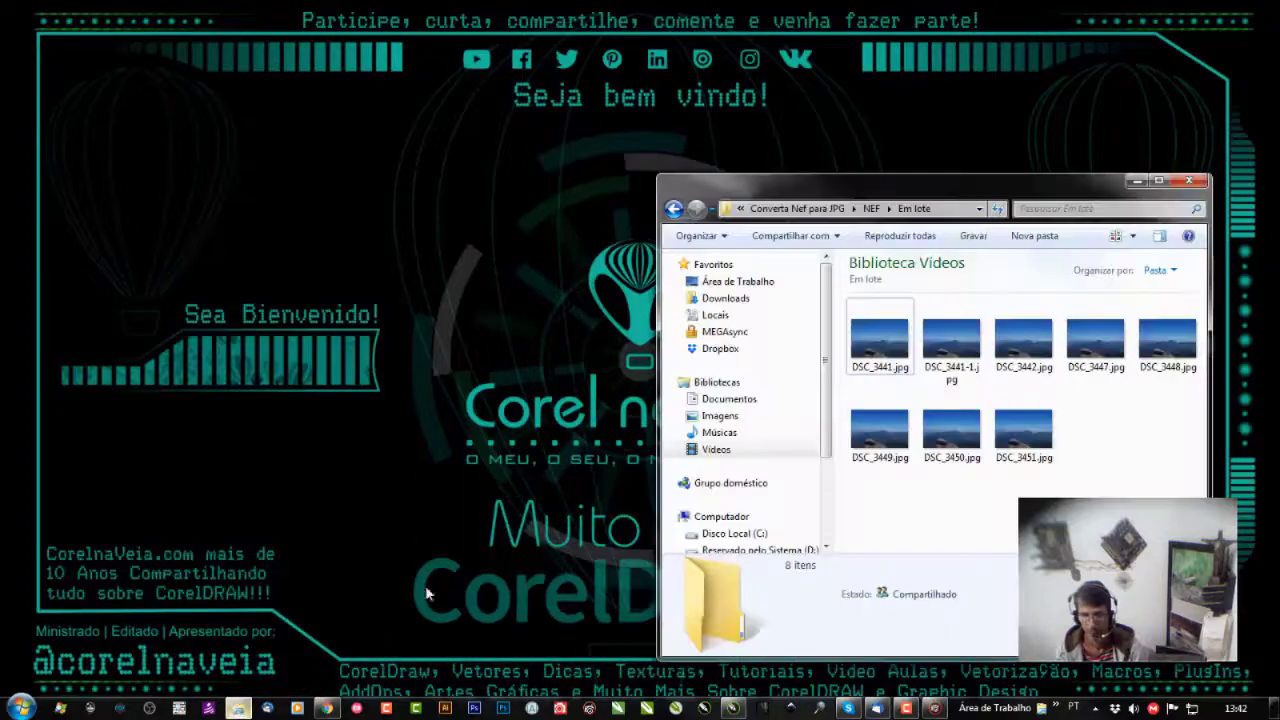
left_click(1158, 180)
double_click(223, 160)
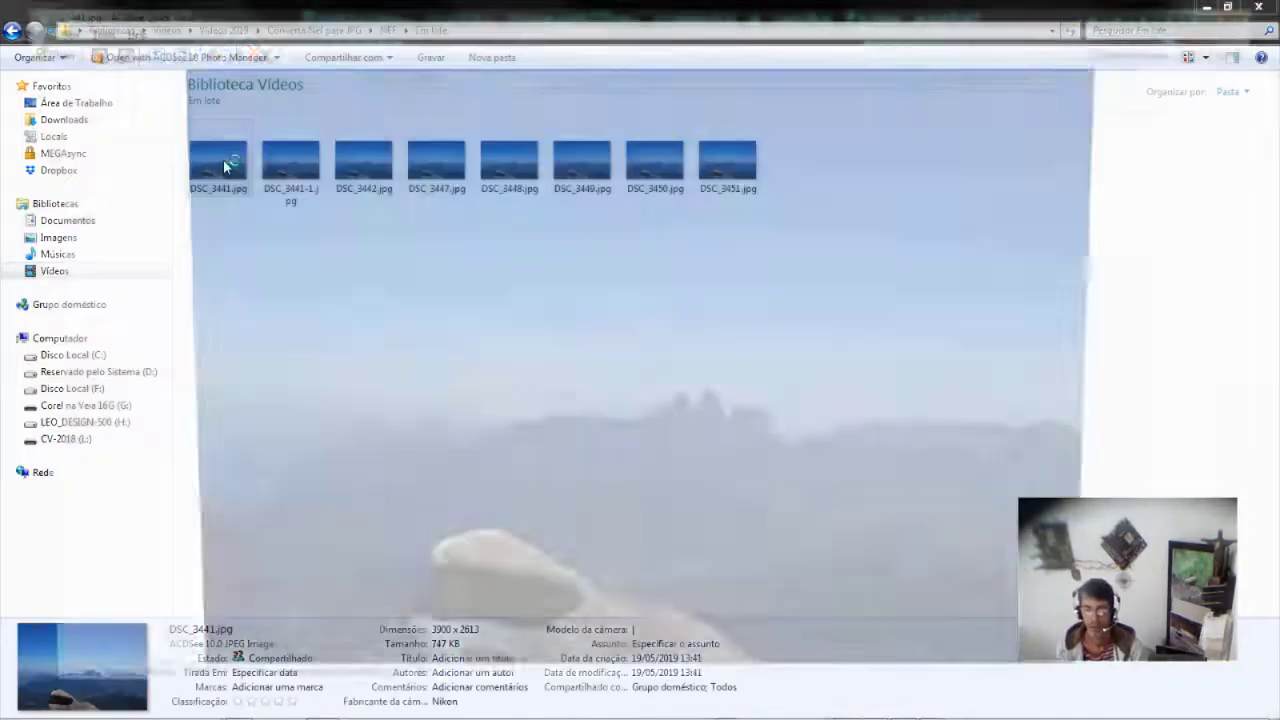
scroll(681, 363, "down", 1)
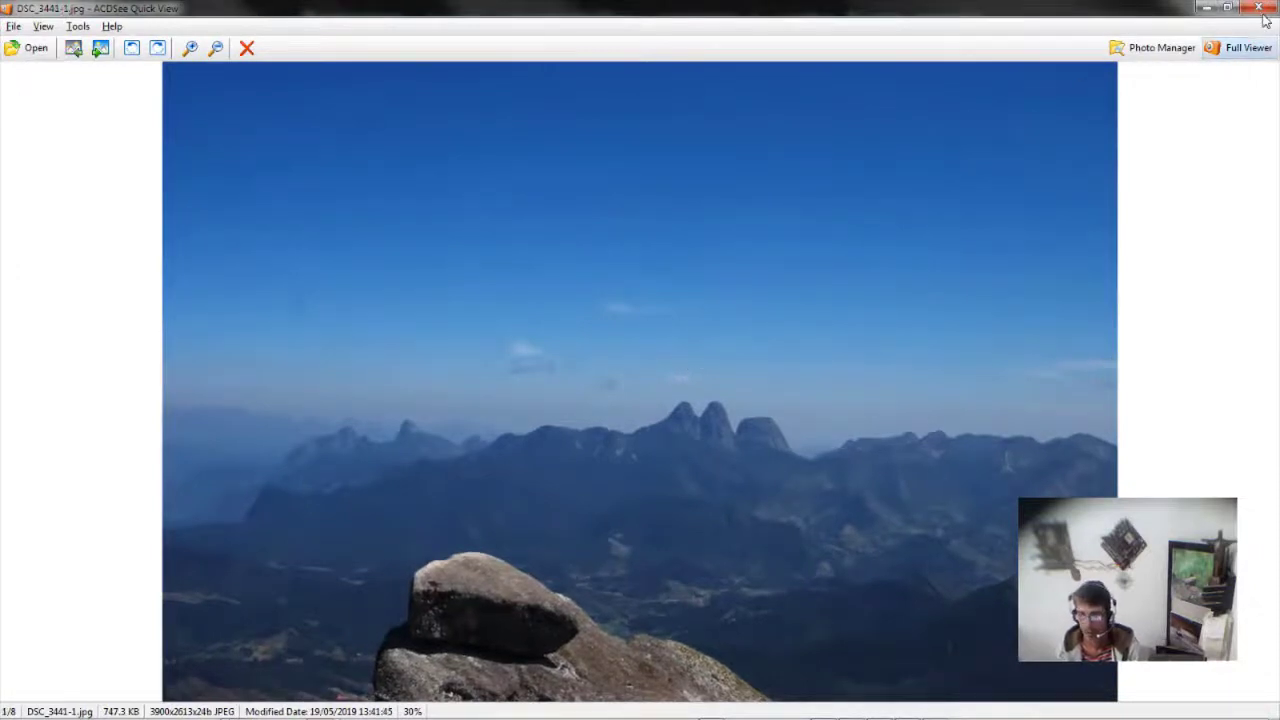
key("Escape")
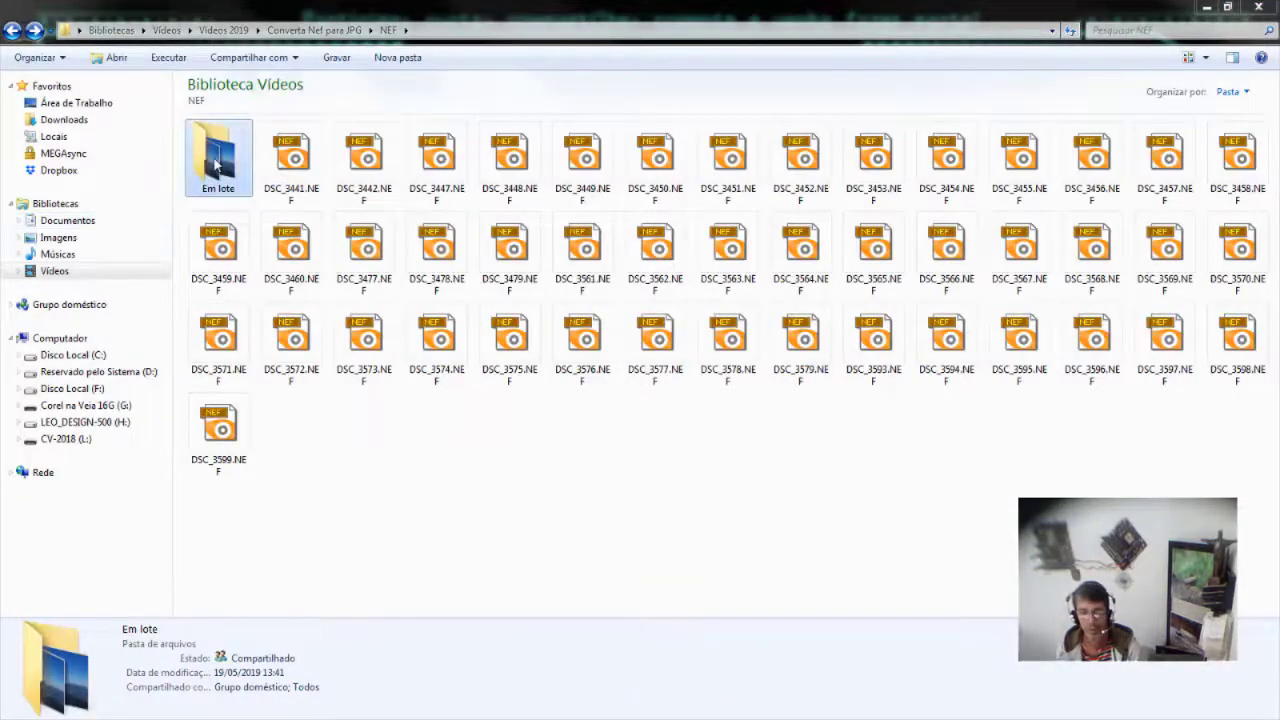
double_click(214, 160)
- Permanently delete all eight JPGs, then select DSC_3441.NEF through DSC_3449.NEF in the NEF folder
key("ctrl+a")
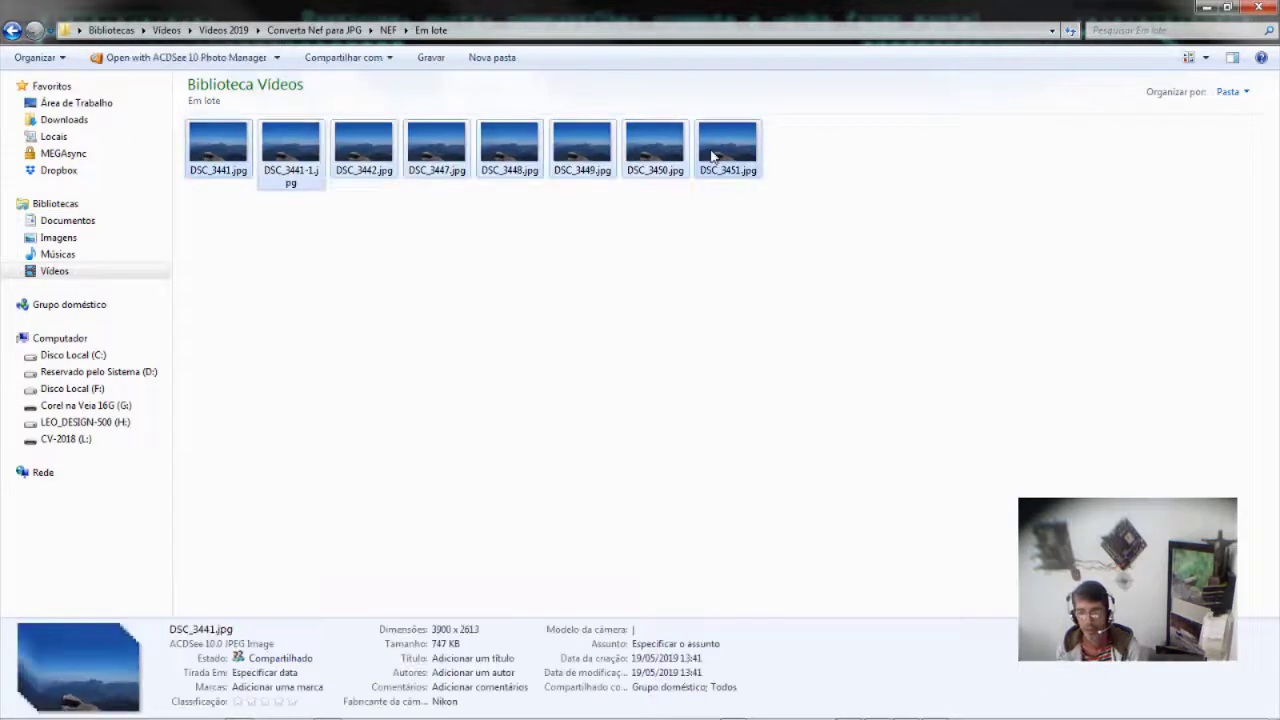
key("shift+Delete")
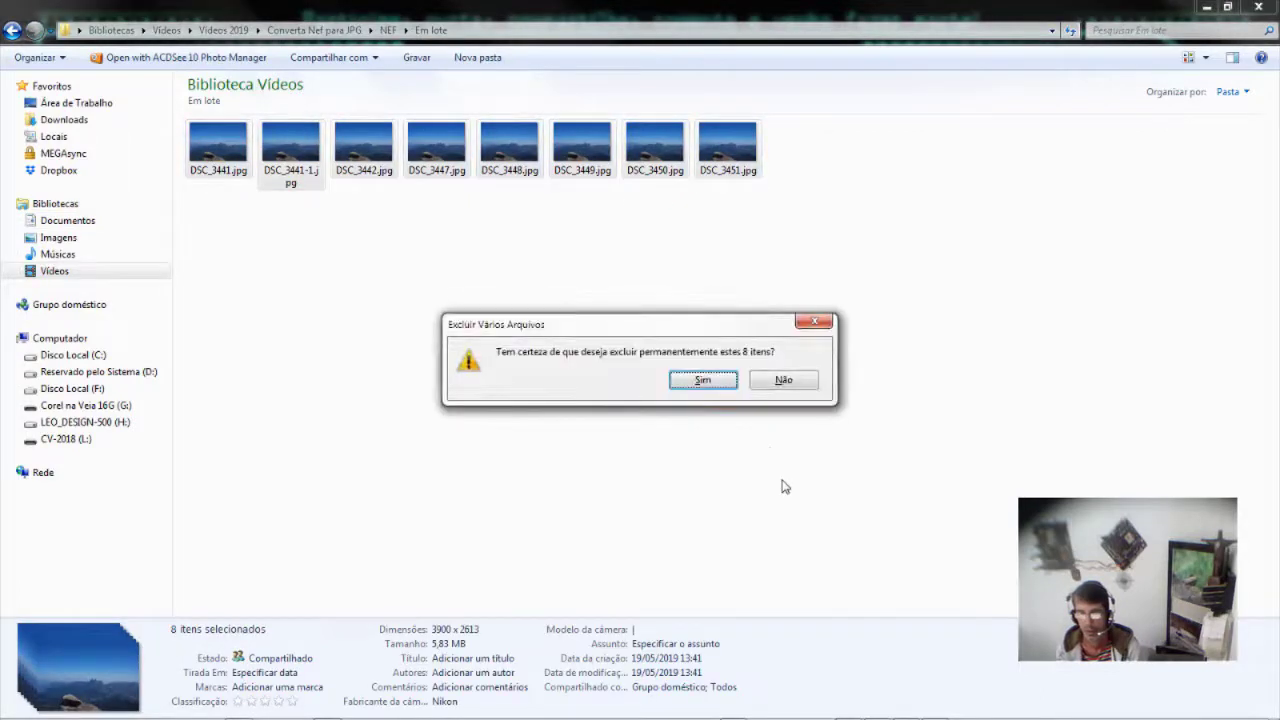
left_click(708, 384)
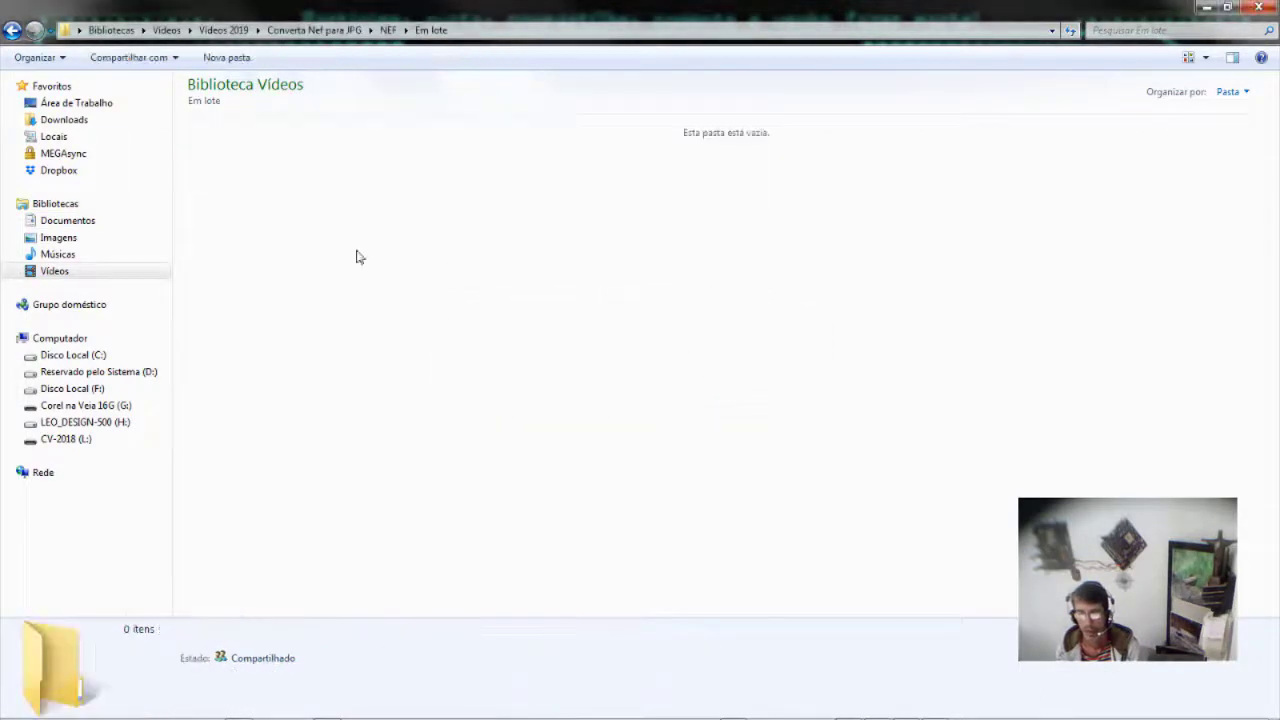
left_click(11, 31)
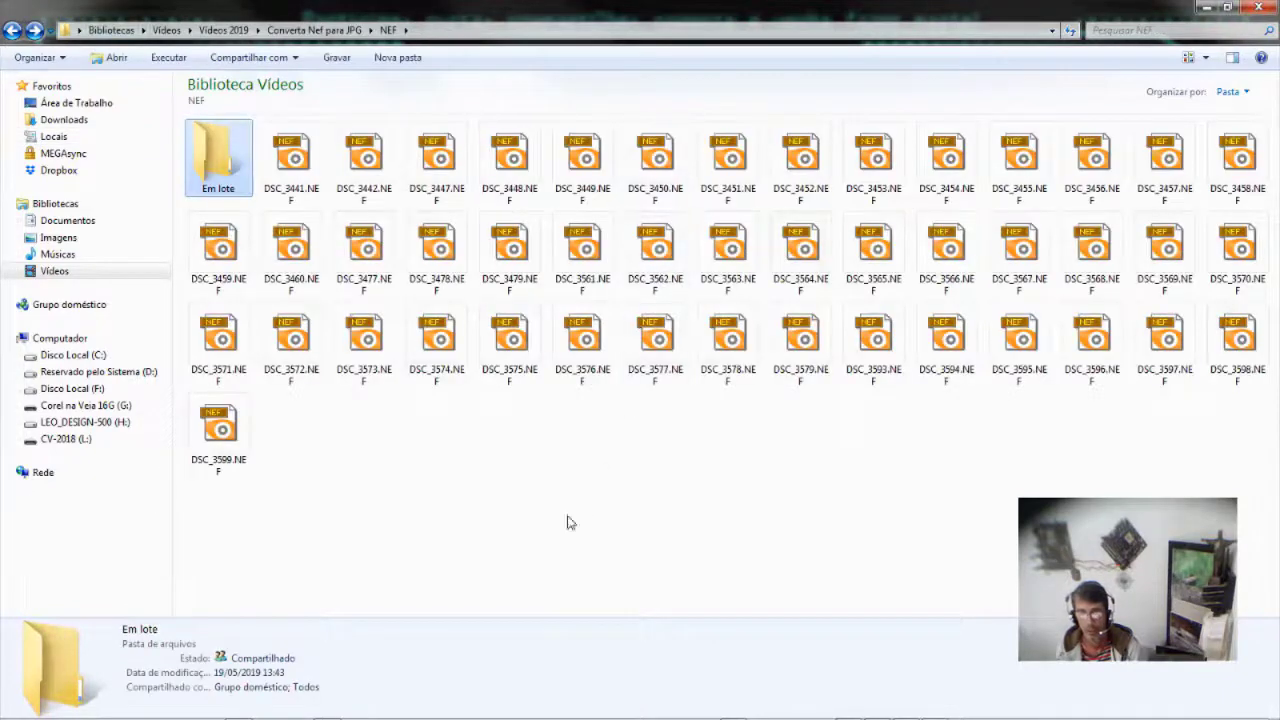
left_click(305, 148)
left_click(583, 155, "shift")
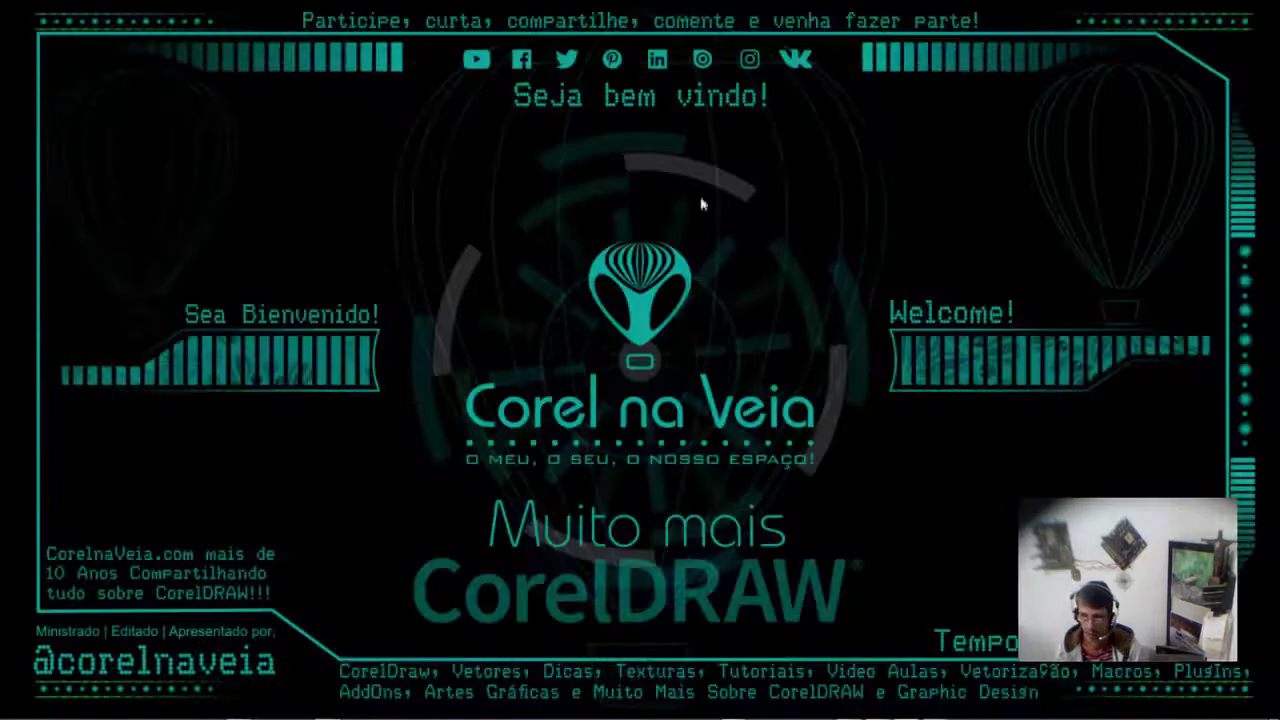
mouse_move(934, 708)
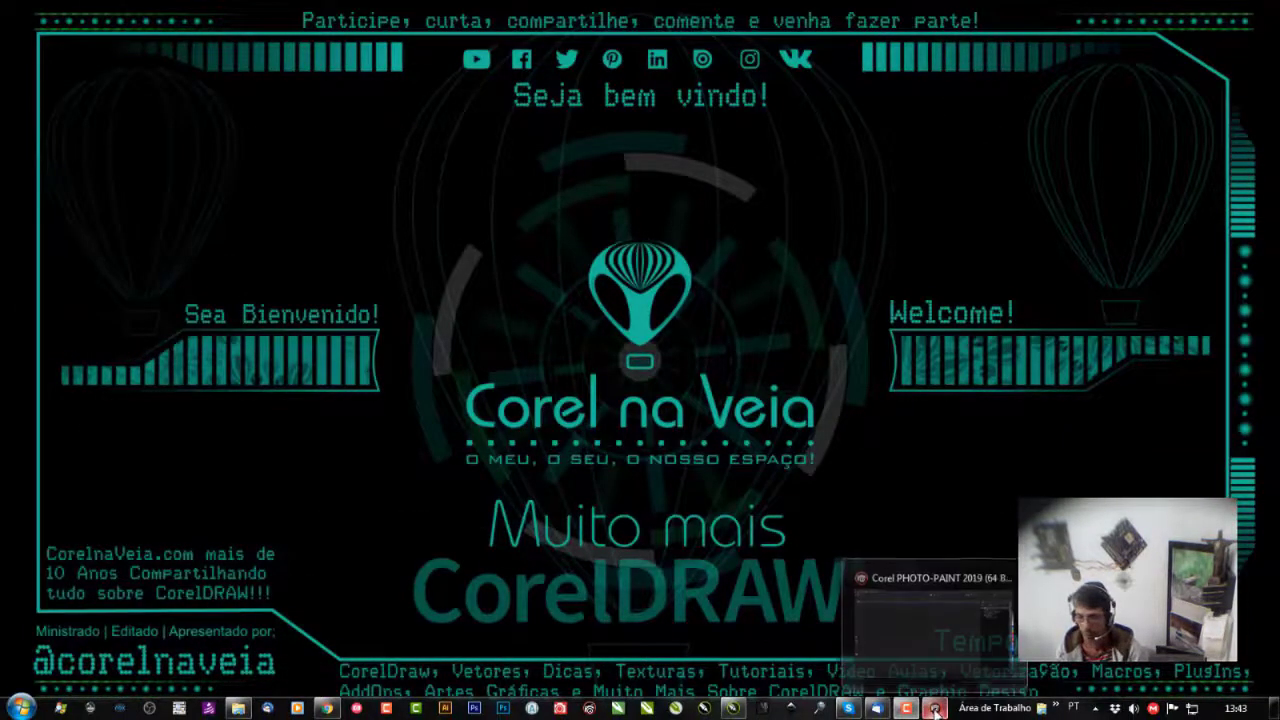
- Open Processar em lote and add the five NEF photos, DSC_3441 through DSC_3449
left_click(939, 645)
left_click(12, 26)
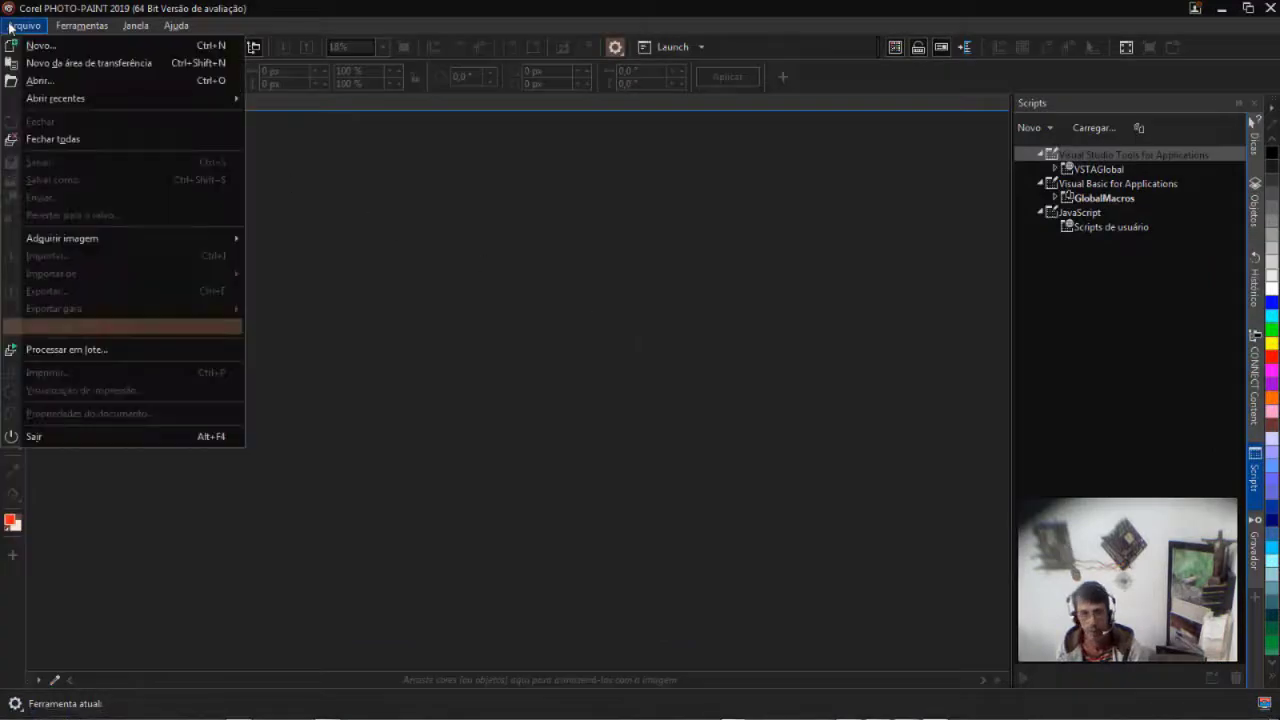
left_click(99, 349)
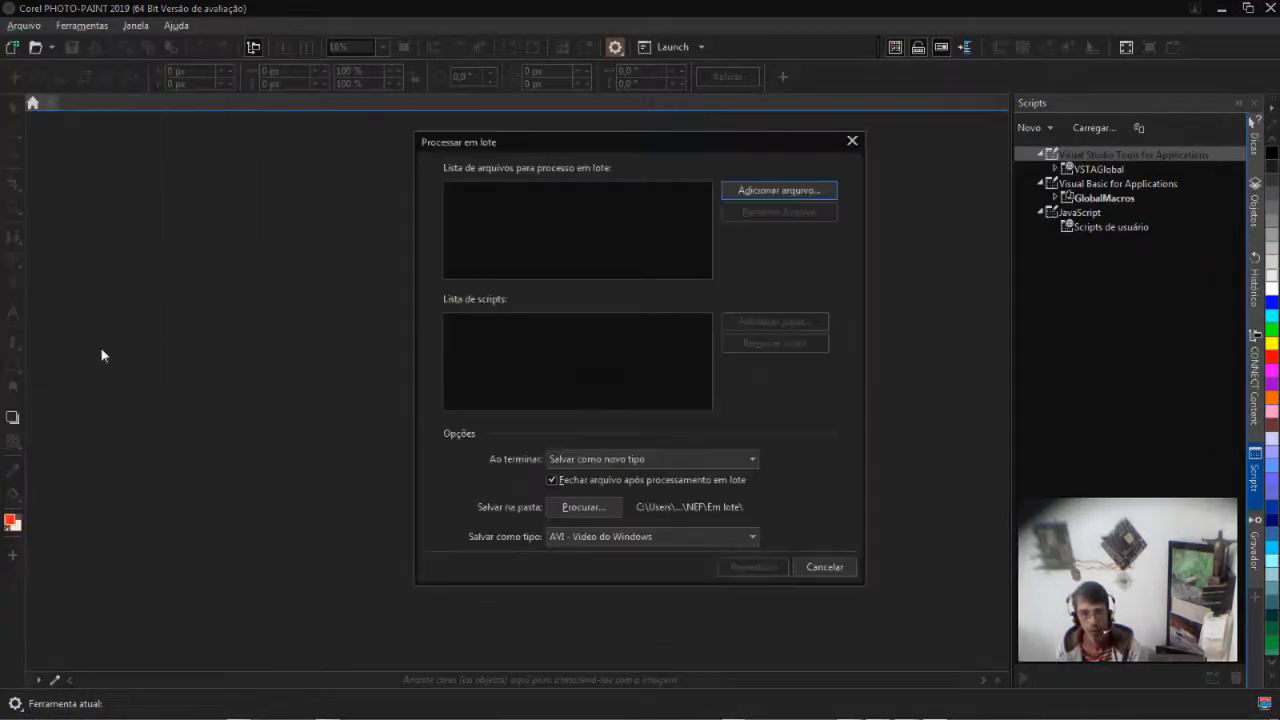
left_click(751, 192)
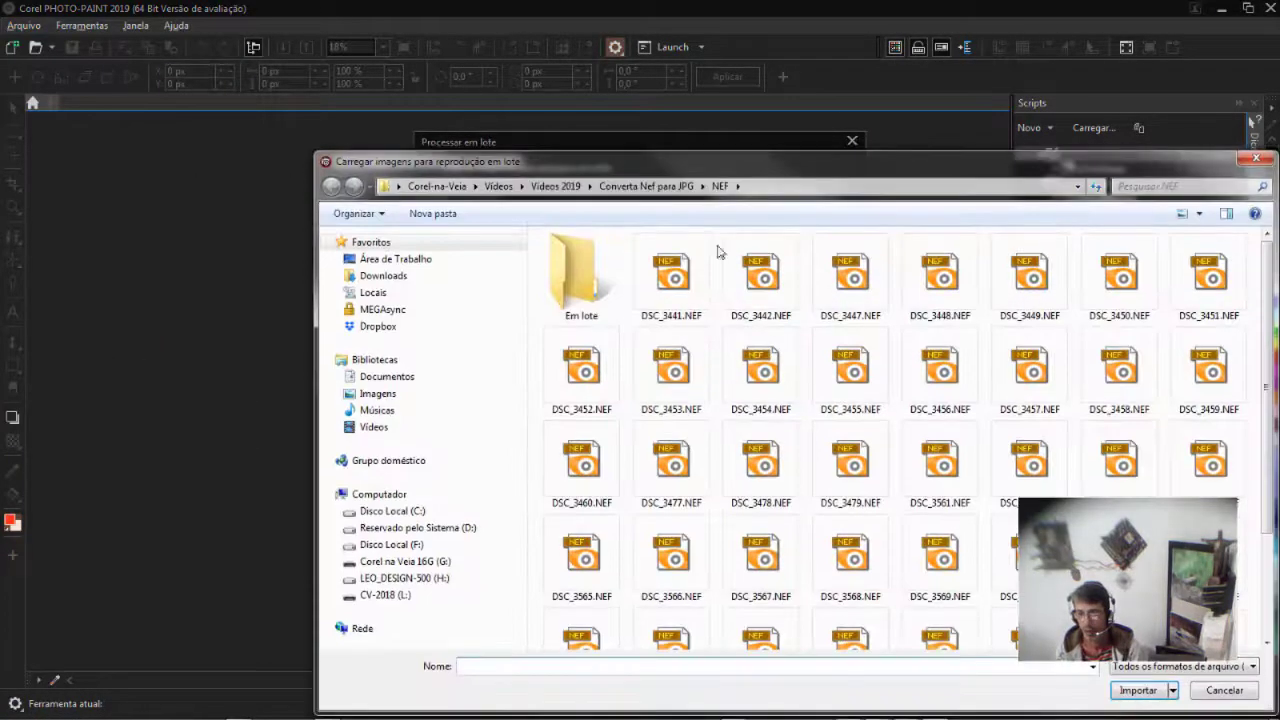
left_click(668, 272)
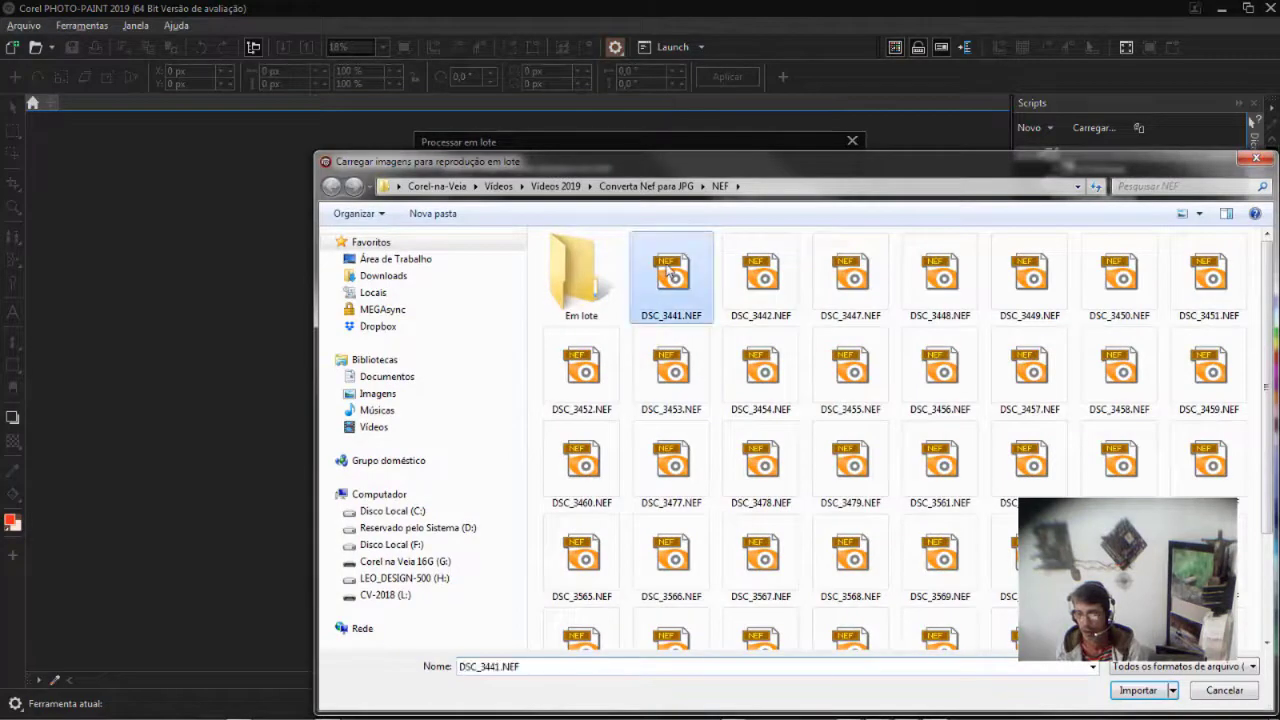
left_click(1048, 282, "shift")
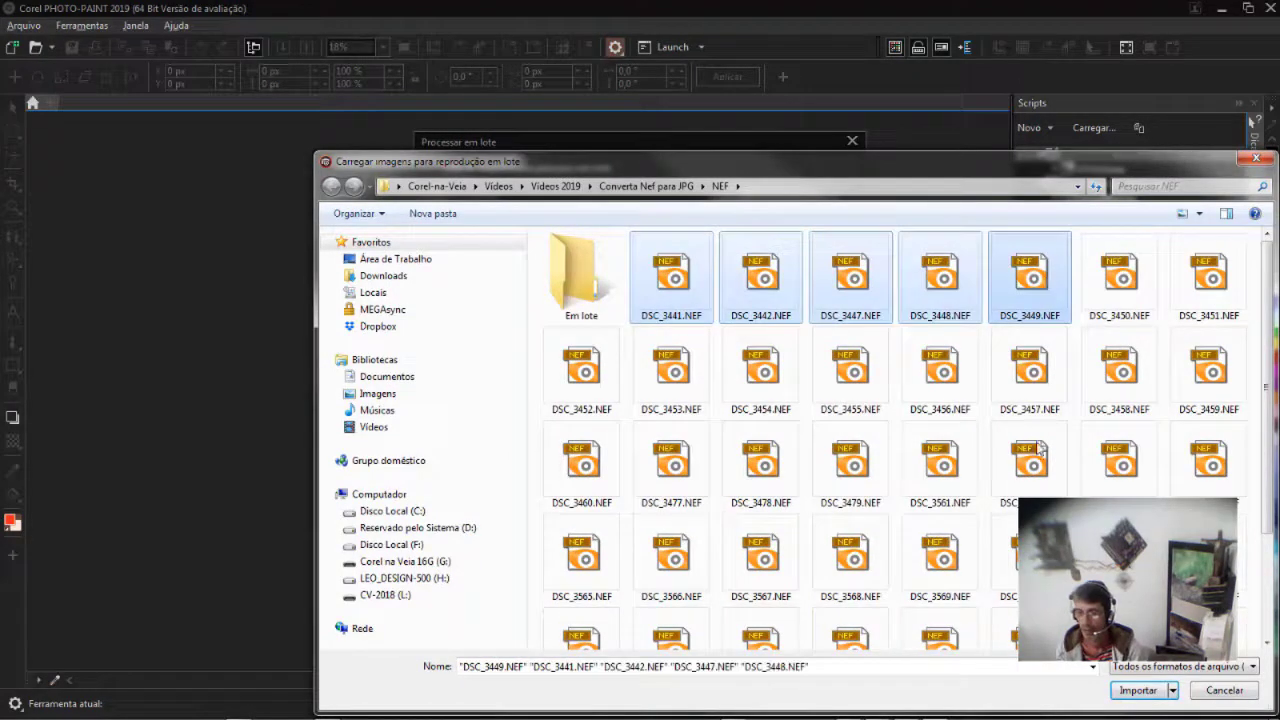
left_click(1140, 690)
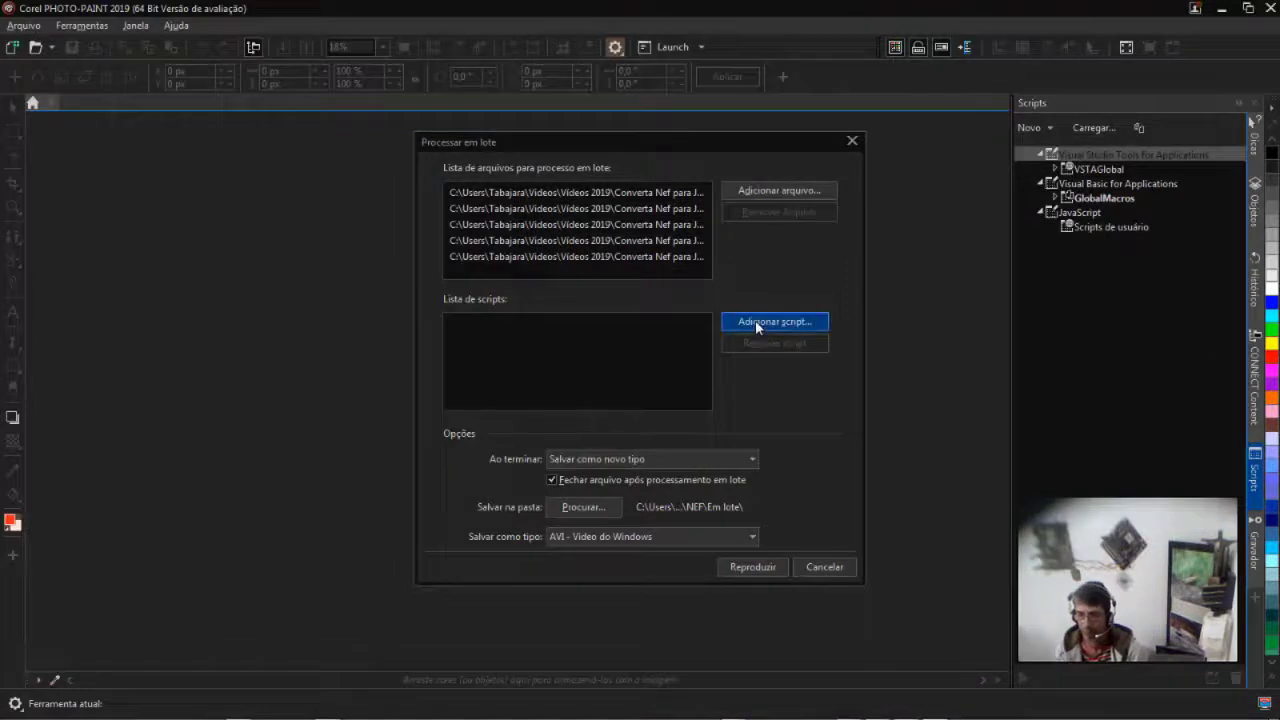
- Add the SalvarMelhorJPG.csc script and set the output file type to PNG
left_click(755, 322)
left_click(598, 263)
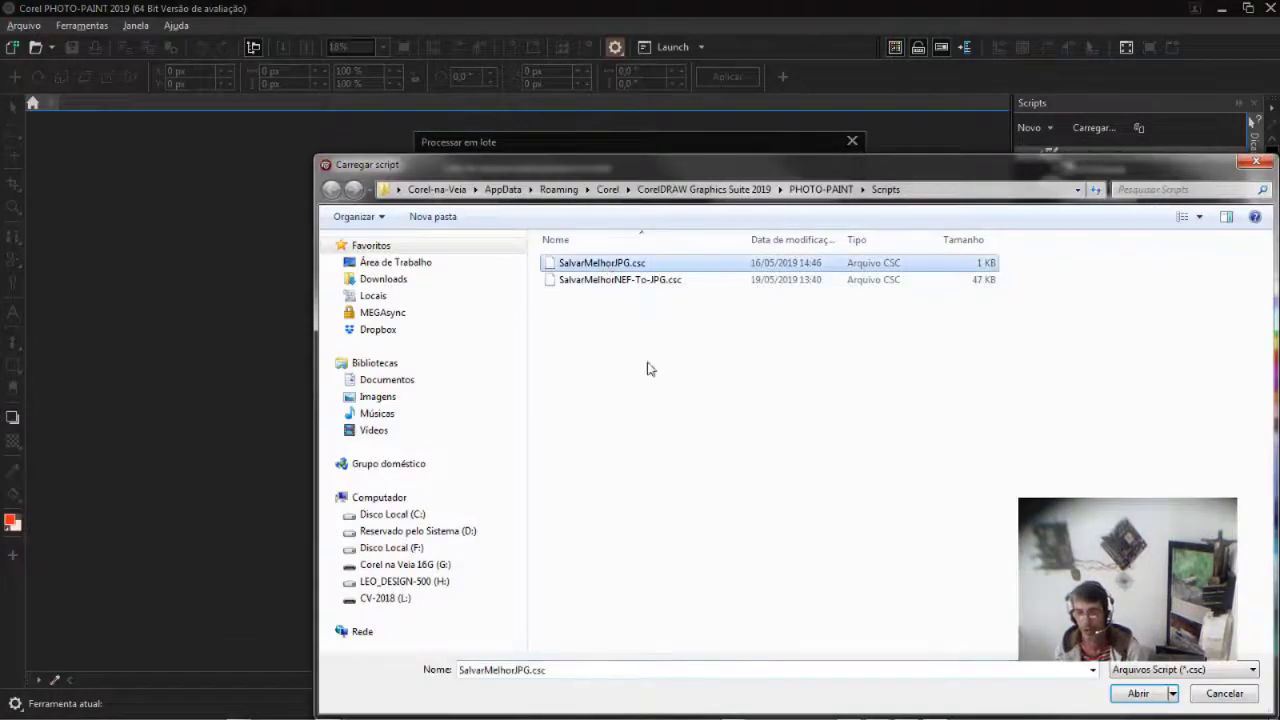
left_click(1140, 693)
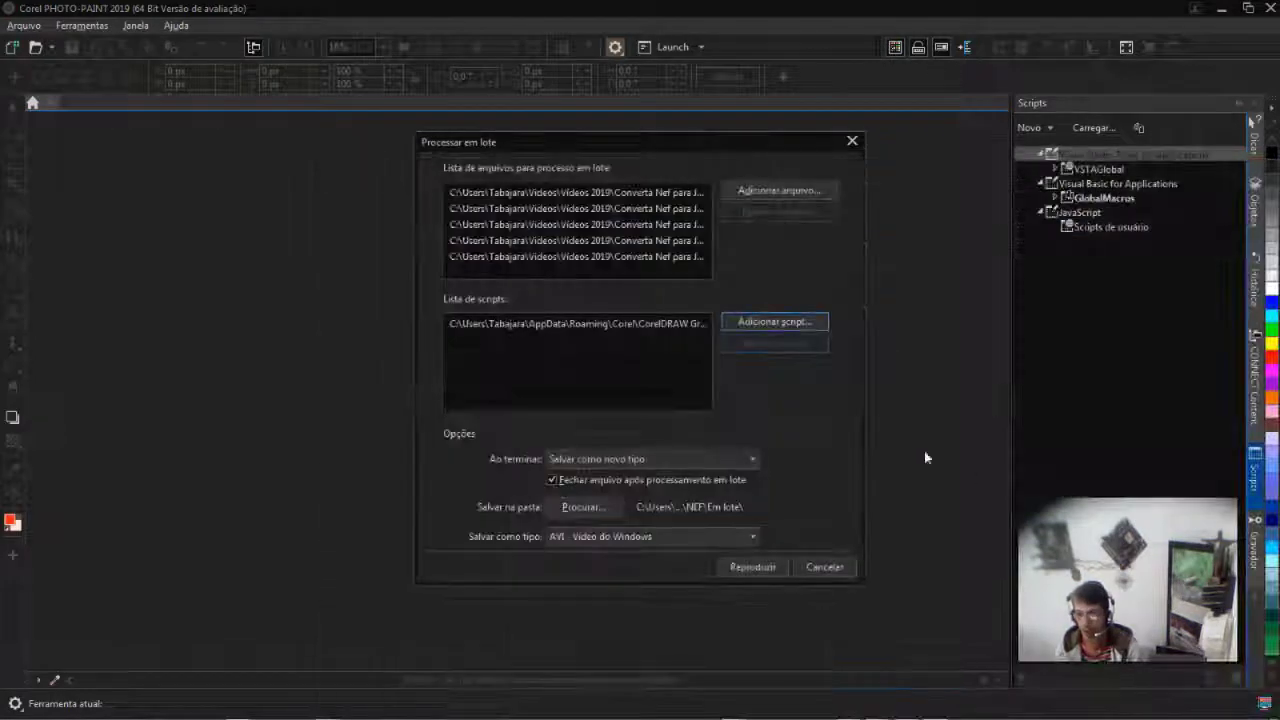
left_click(594, 541)
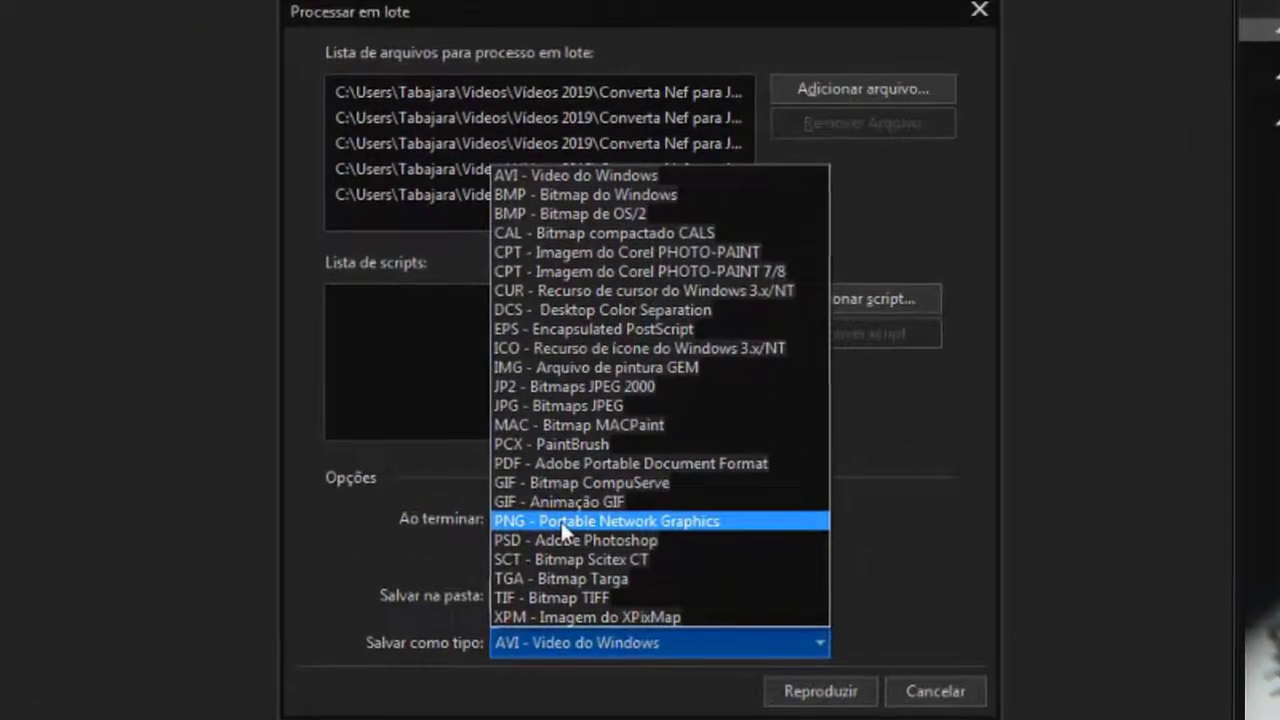
left_click(566, 462)
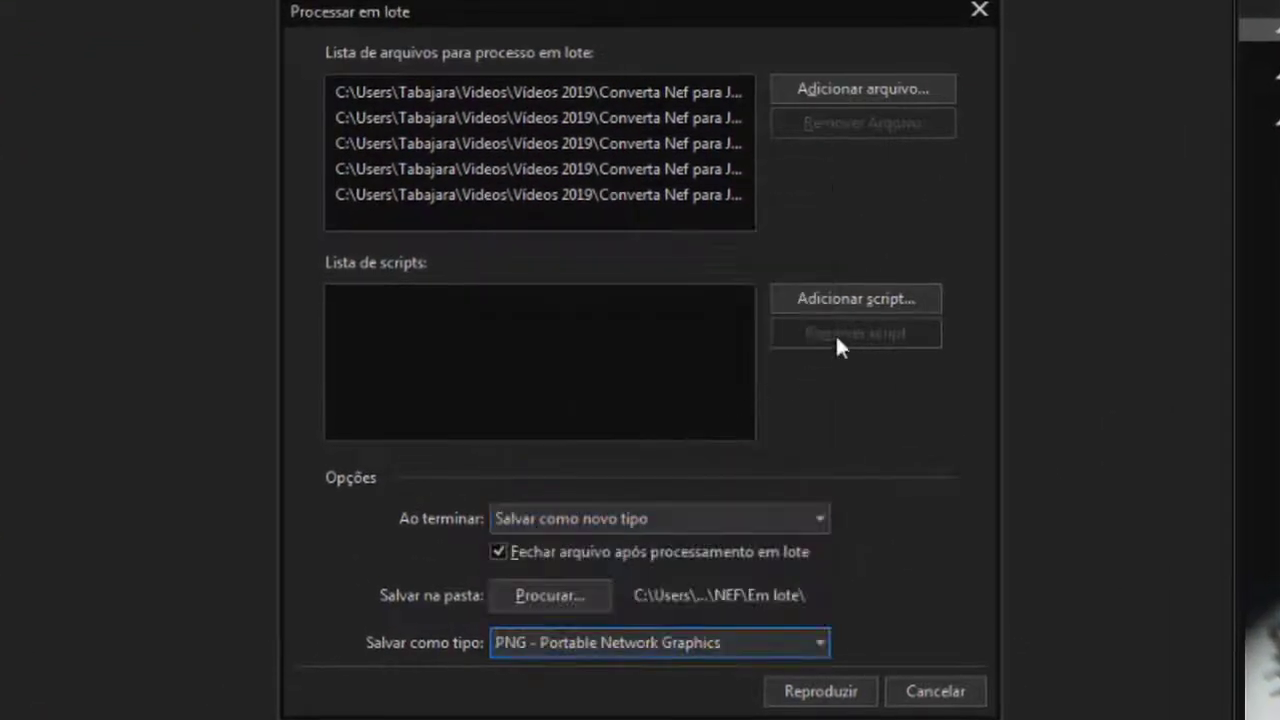
- Add the script to the batch list once more
left_click(862, 297)
left_click(580, 220)
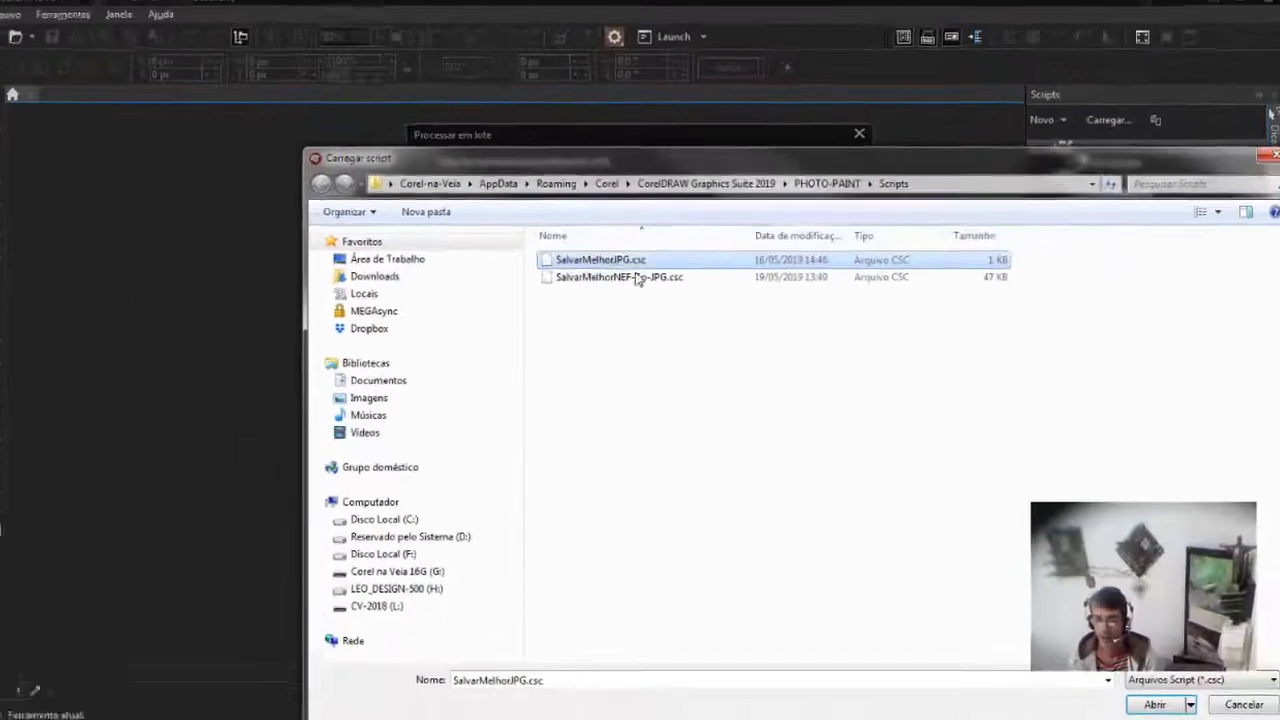
left_click(1133, 690)
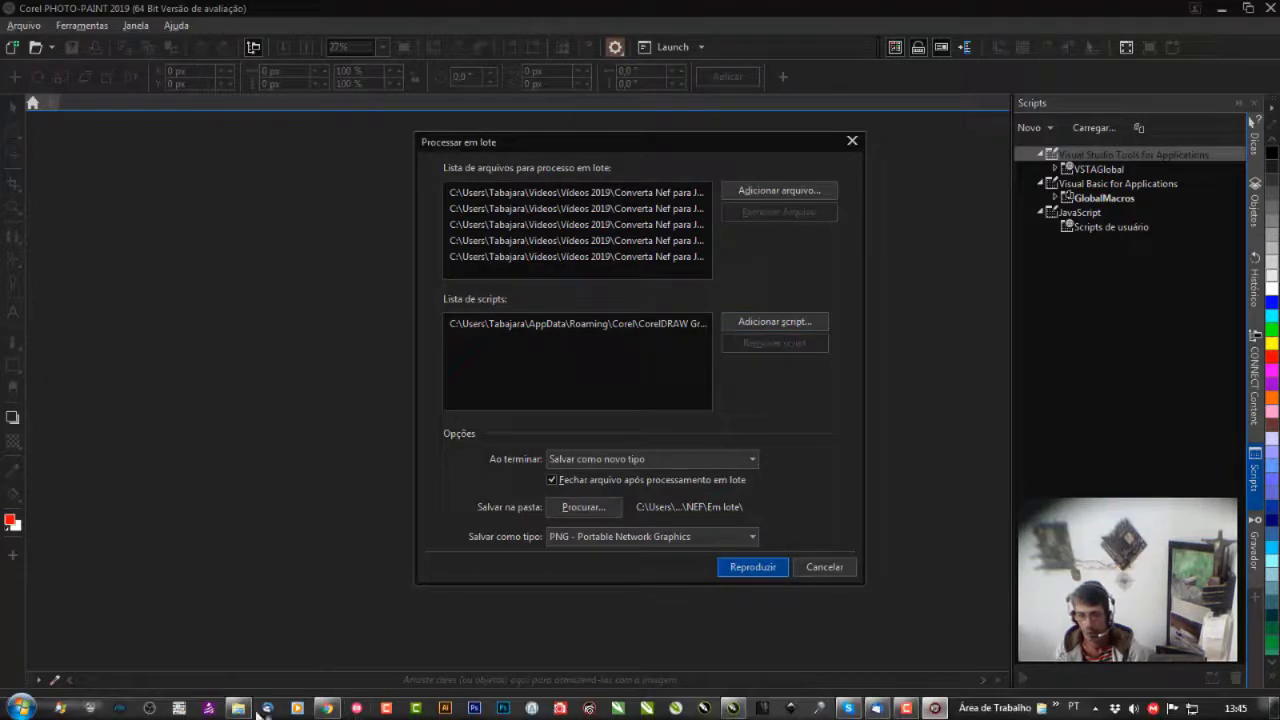
- Open the Em lote folder to check the new PNG output files
left_click(237, 709)
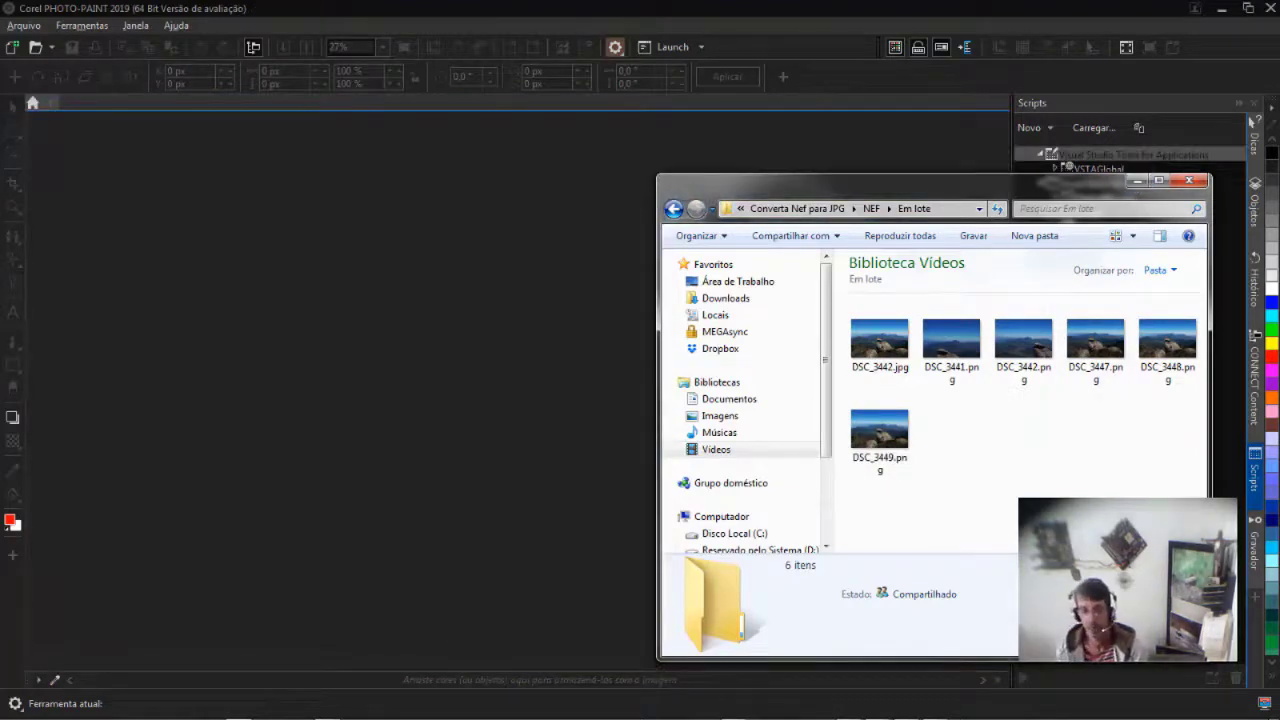
- Check DSC_3441.png's properties (3900 x 2613, 13,6 MB), then close the Em lote window
left_click(950, 346)
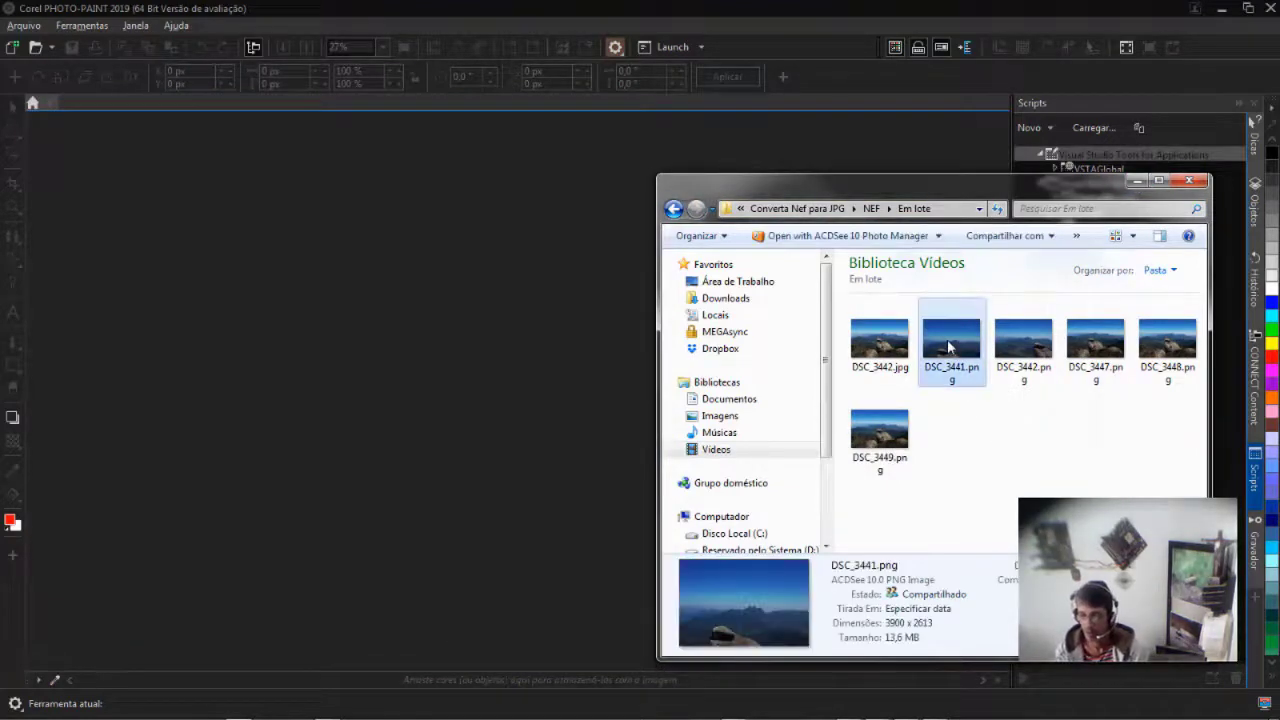
right_click(950, 346)
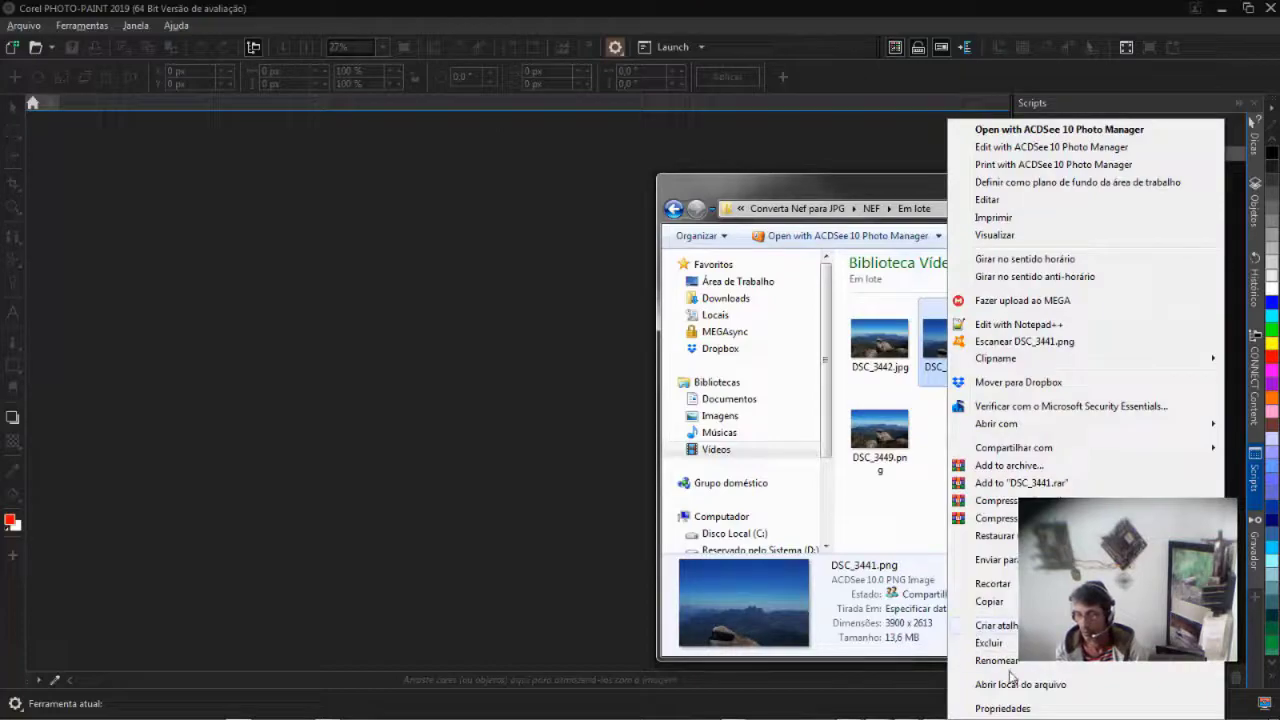
left_click(1000, 707)
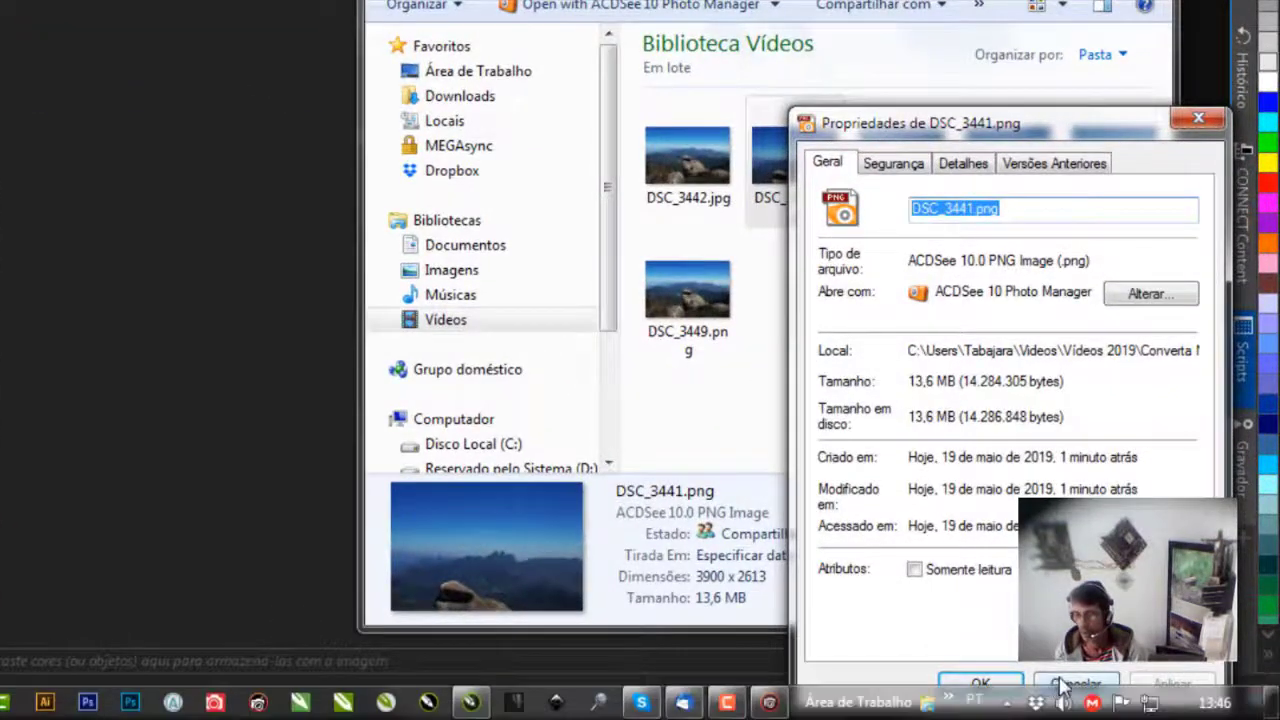
left_click(1062, 685)
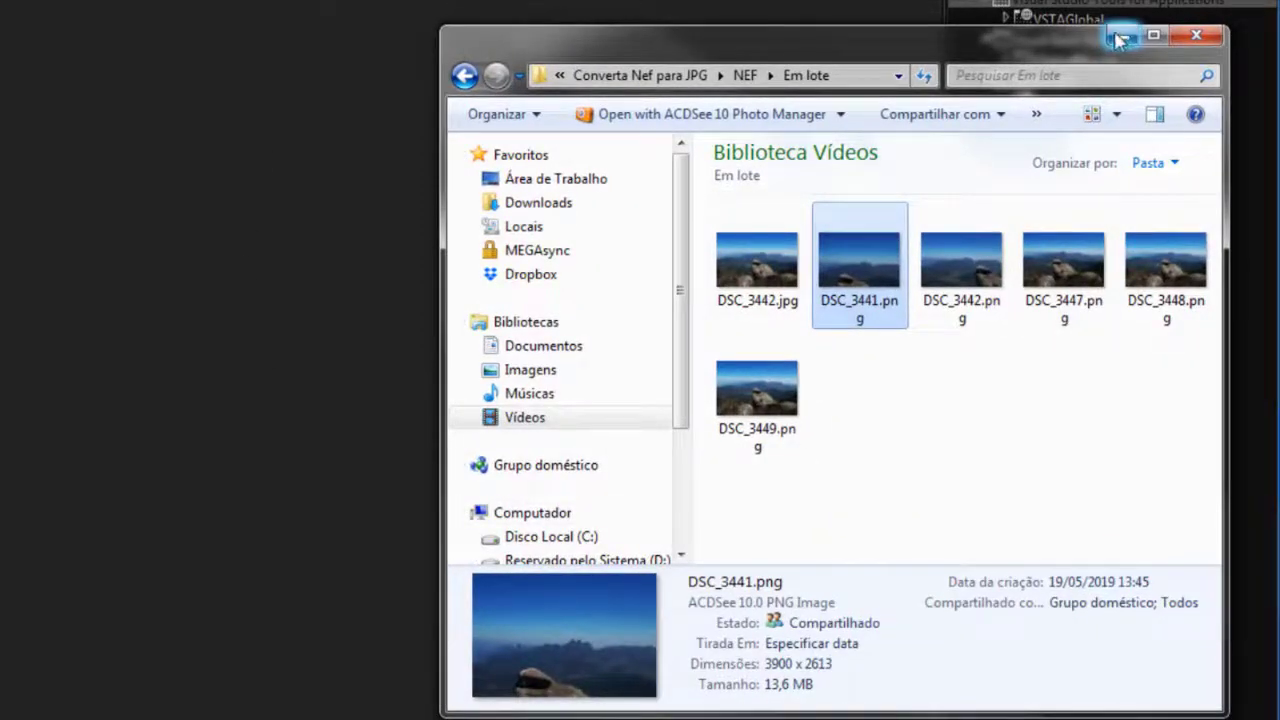
left_click(1197, 37)
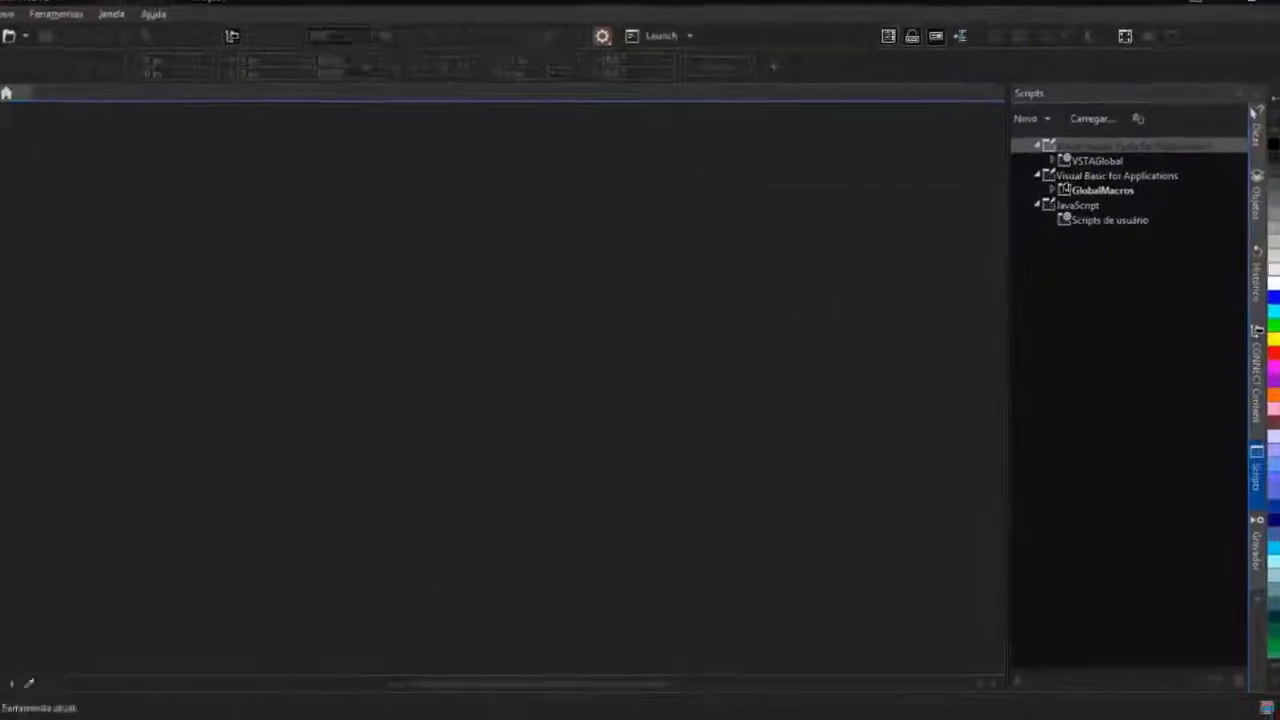
- Switch to CorelDRAW's .JPG to NEF design and select the +Dica Bônus text
left_click(737, 709)
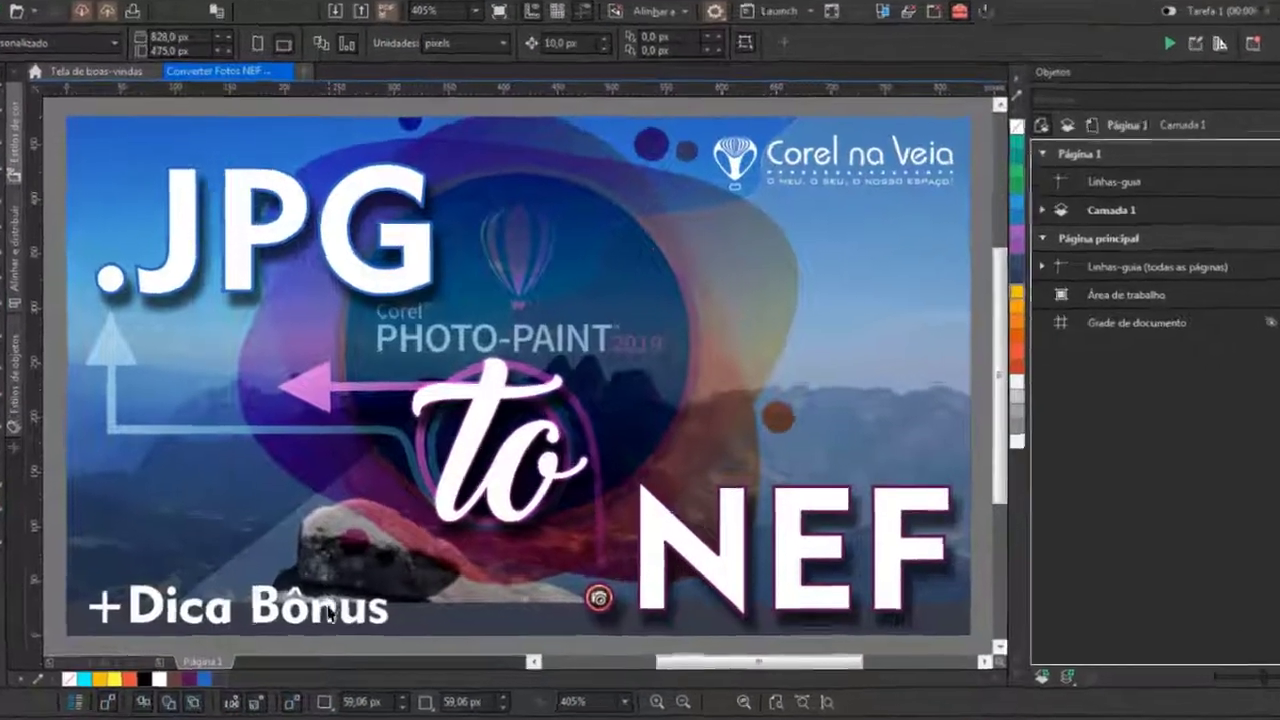
left_click(360, 595)
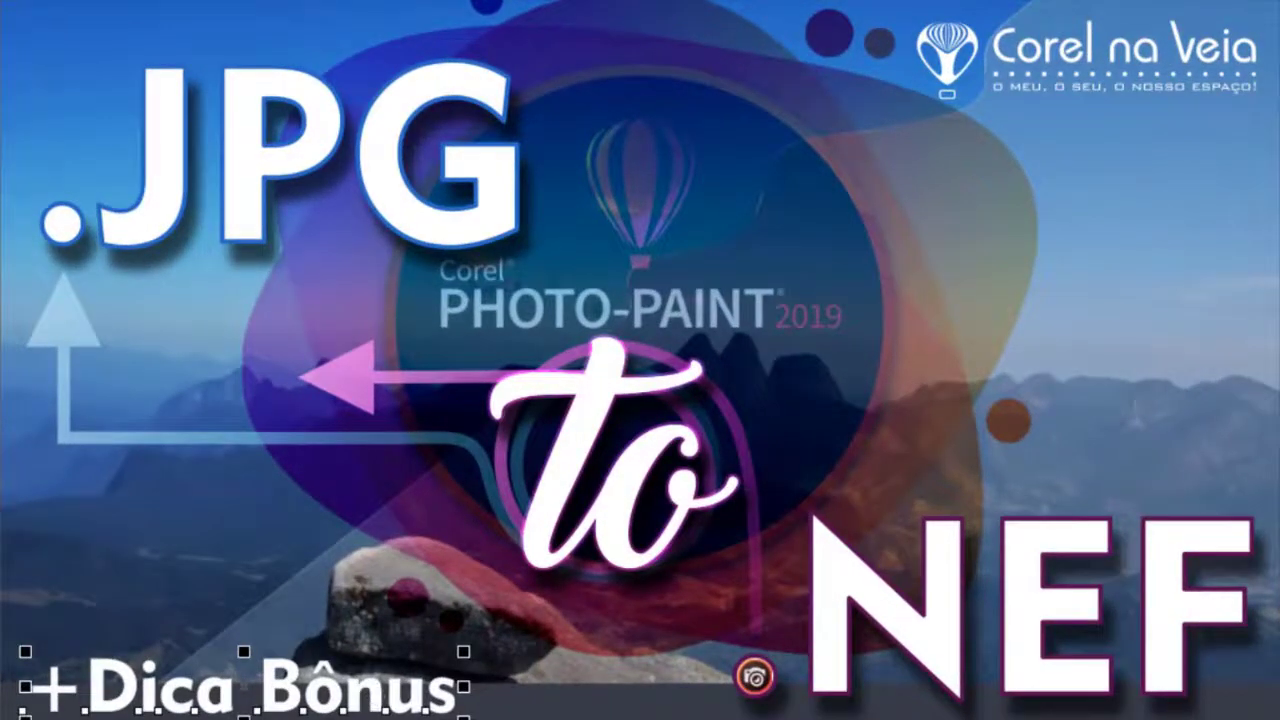